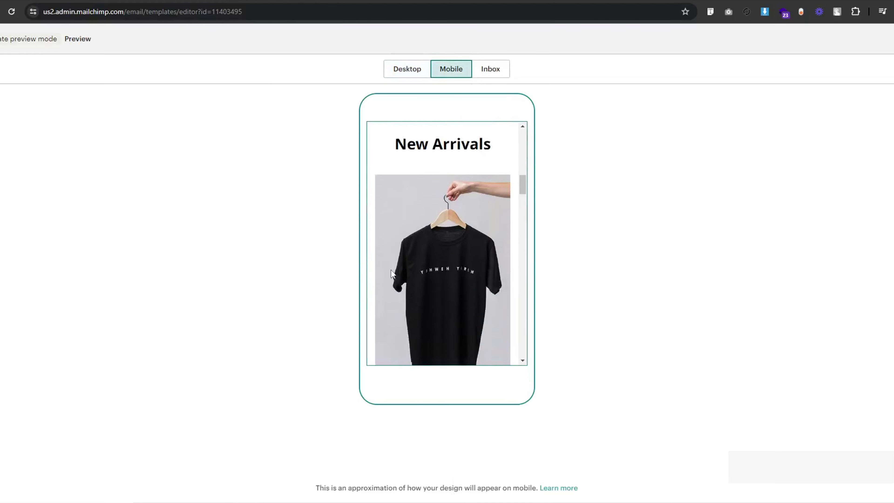
- Review the example clothing newsletter in the mobile preview and the editor, from the New Arrivals products to the Accessories section
{"action": "scroll", "coordinate": [391, 274], "scroll_direction": "down", "scroll_amount": 5}
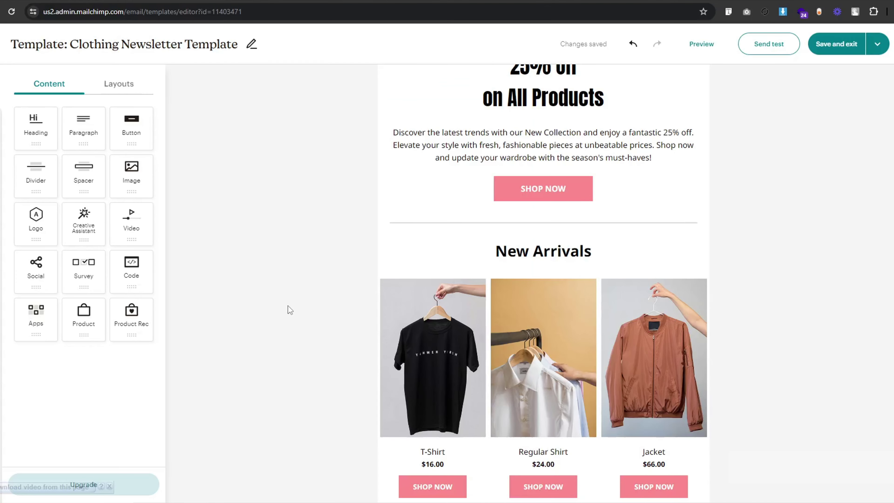
{"action": "left_click", "coordinate": [552, 247]}
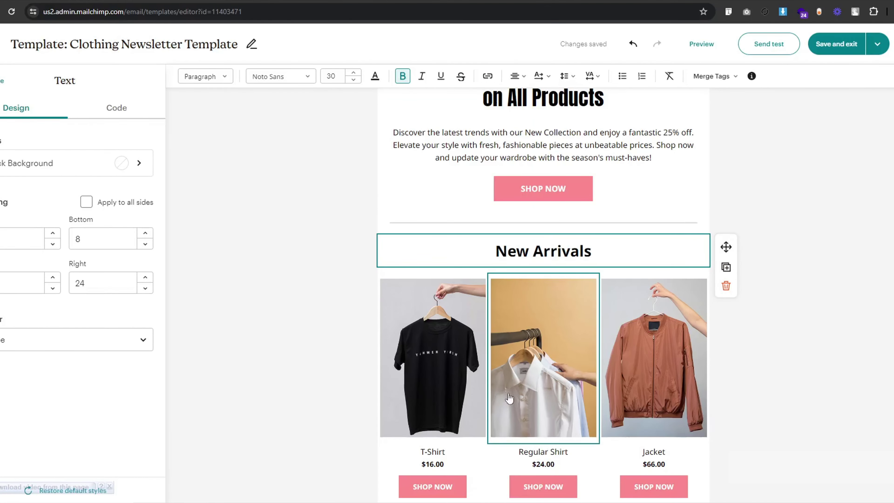
{"action": "scroll", "coordinate": [498, 413], "scroll_direction": "down", "scroll_amount": 7}
{"action": "scroll", "coordinate": [498, 414], "scroll_direction": "up", "scroll_amount": 4}
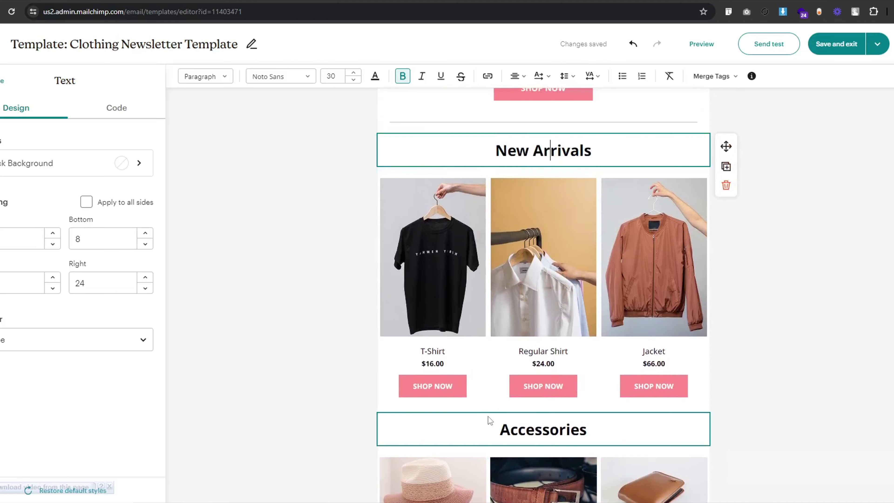
{"action": "scroll", "coordinate": [431, 303], "scroll_direction": "up", "scroll_amount": 2}
{"action": "left_click", "coordinate": [431, 303]}
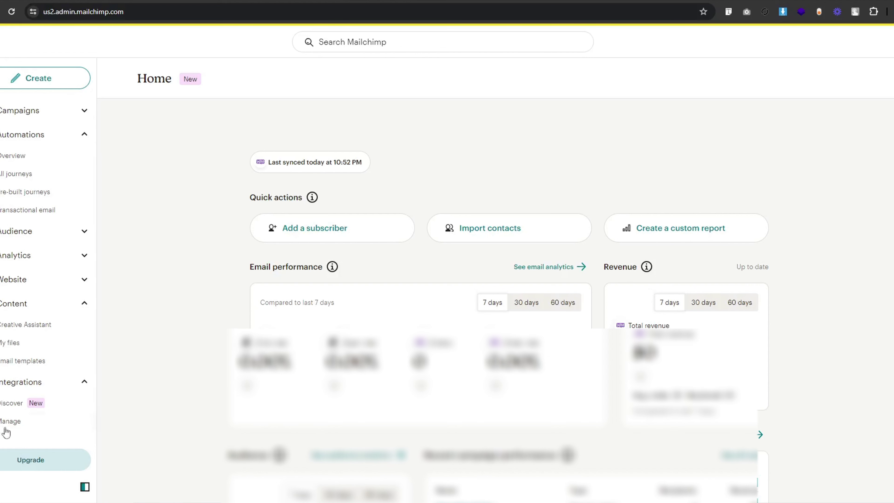
- Create a new email template from the saved email templates page, using the Start from scratch design
{"action": "left_click", "coordinate": [51, 359]}
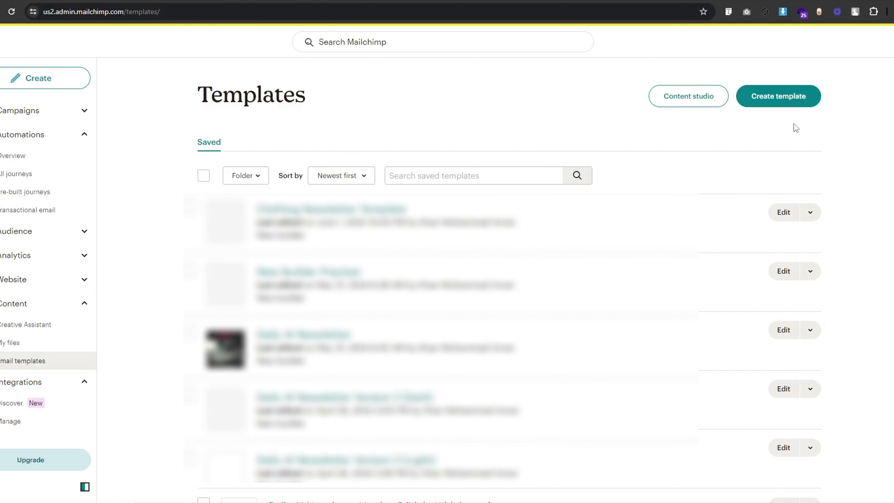
{"action": "left_click", "coordinate": [781, 99]}
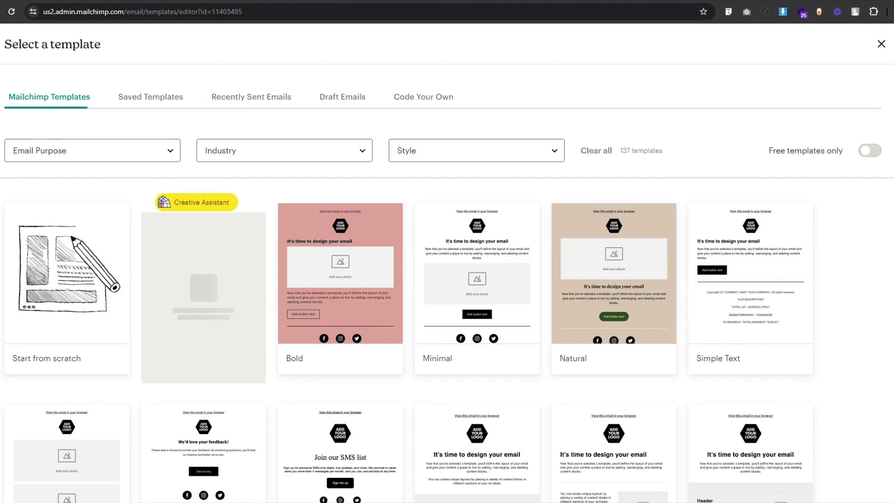
{"action": "scroll", "coordinate": [446, 312], "scroll_direction": "down", "scroll_amount": 6}
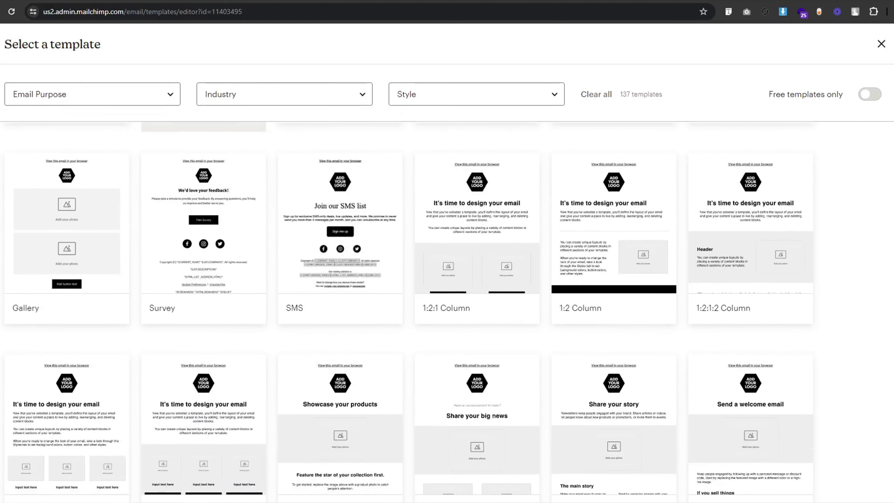
{"action": "scroll", "coordinate": [447, 312], "scroll_direction": "down", "scroll_amount": 2}
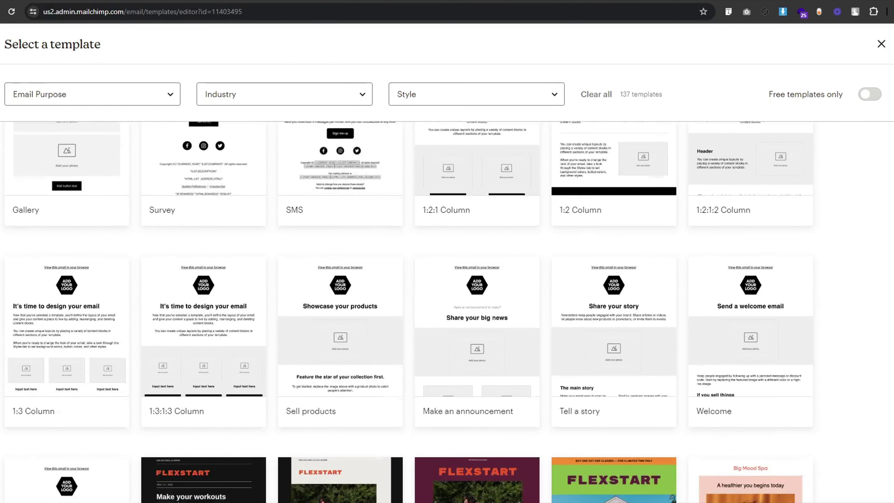
{"action": "scroll", "coordinate": [447, 312], "scroll_direction": "up", "scroll_amount": 8}
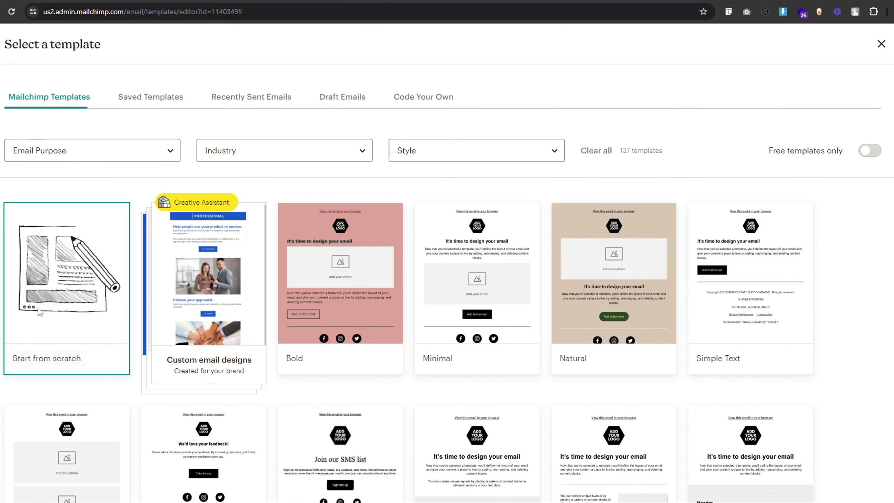
{"action": "mouse_move", "coordinate": [64, 302]}
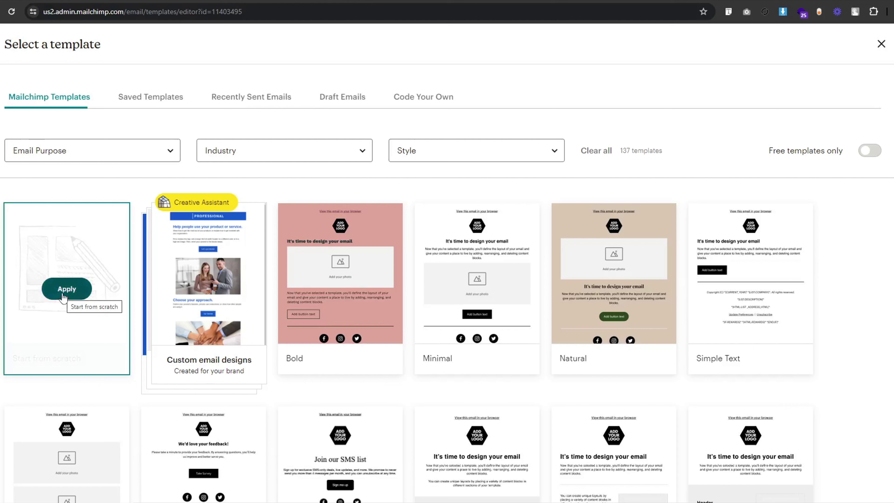
{"action": "left_click", "coordinate": [64, 295]}
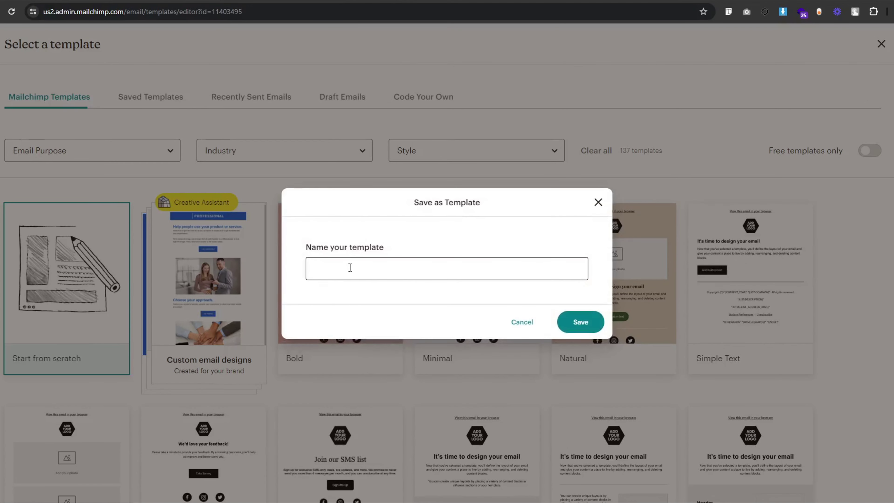
- Name the new template "Clothing template tutorial" and save it
{"action": "left_click", "coordinate": [350, 264]}
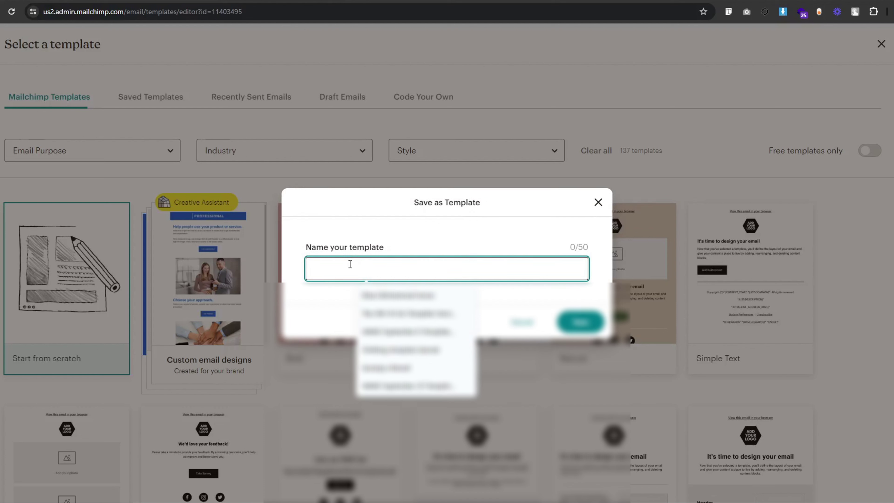
{"action": "type", "text": "Clothi"}
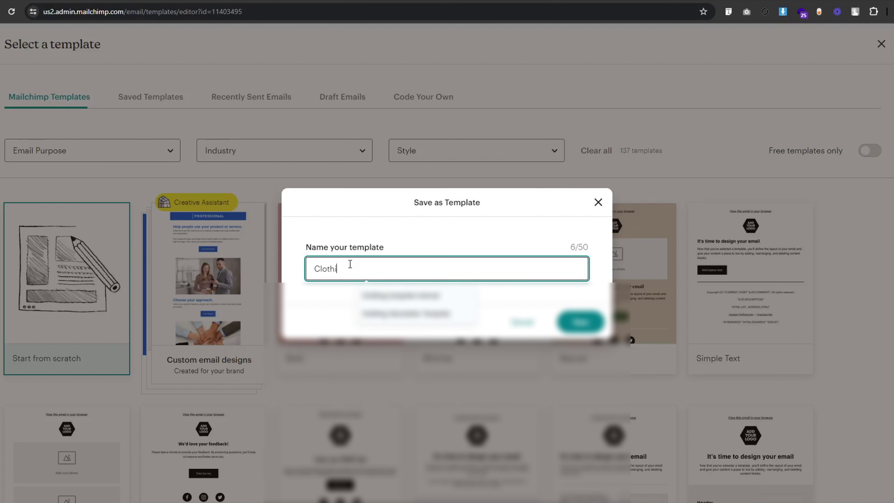
{"action": "type", "text": "ng templat"}
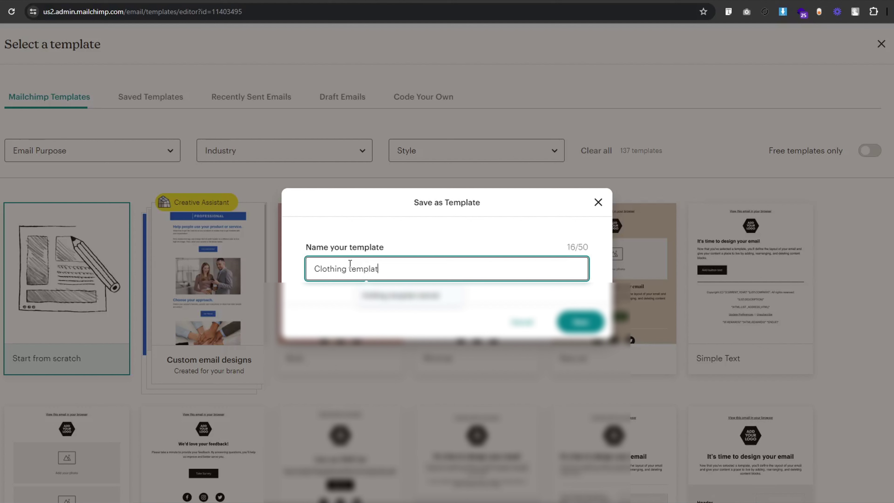
{"action": "type", "text": "e tutop"}
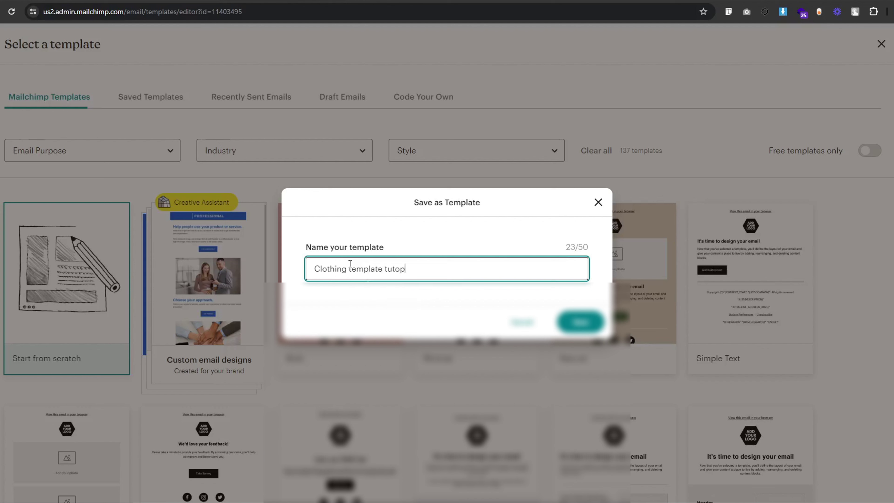
{"action": "key", "text": "BackSpace"}
{"action": "type", "text": "rial"}
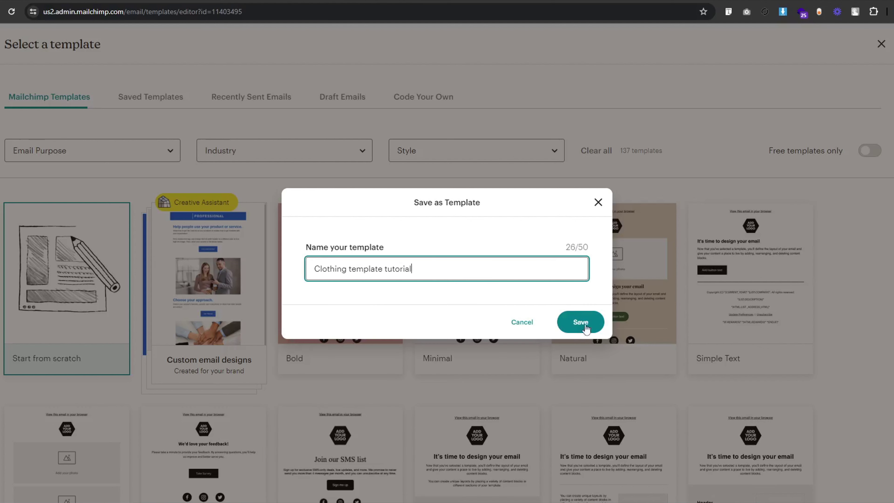
{"action": "left_click", "coordinate": [585, 329]}
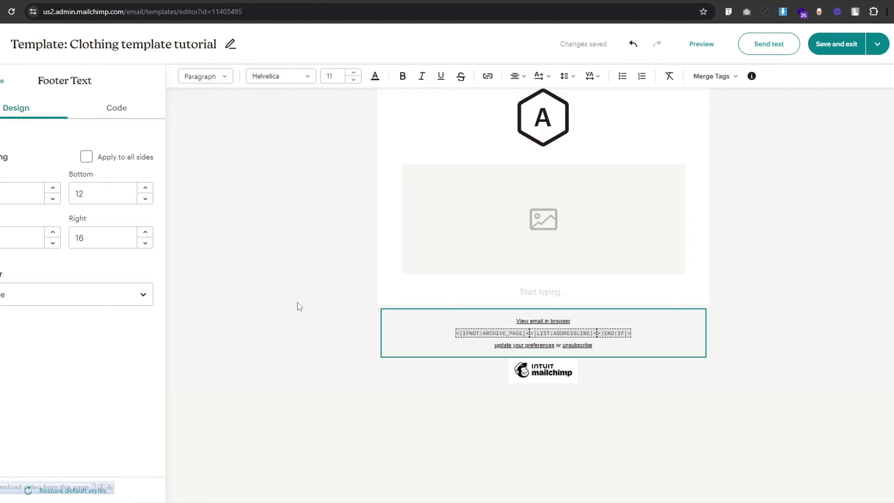
- Delete the default logo, image and text blocks above the footer of the new template
{"action": "left_click", "coordinate": [577, 130]}
{"action": "left_click", "coordinate": [726, 117]}
{"action": "left_click", "coordinate": [758, 143]}
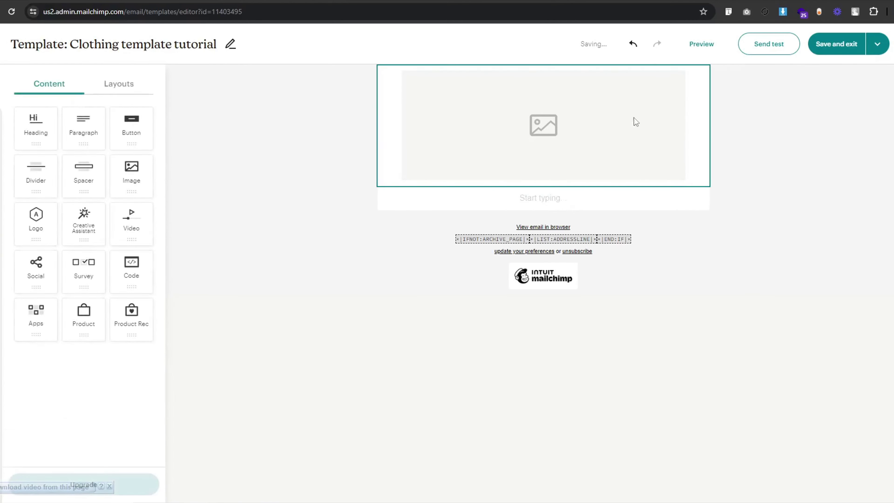
{"action": "left_click", "coordinate": [636, 121]}
{"action": "left_click", "coordinate": [726, 117]}
{"action": "left_click", "coordinate": [422, 80]}
{"action": "left_click", "coordinate": [725, 140]}
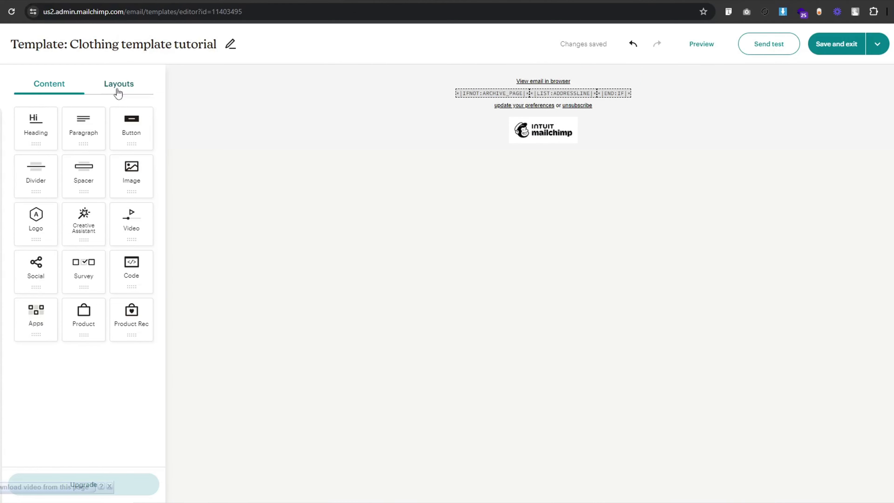
- Add a blank one-column layout above the footer and set its background to #FC8B8D, copied from the Clothing Newsletter Template's banner
{"action": "left_click", "coordinate": [118, 92]}
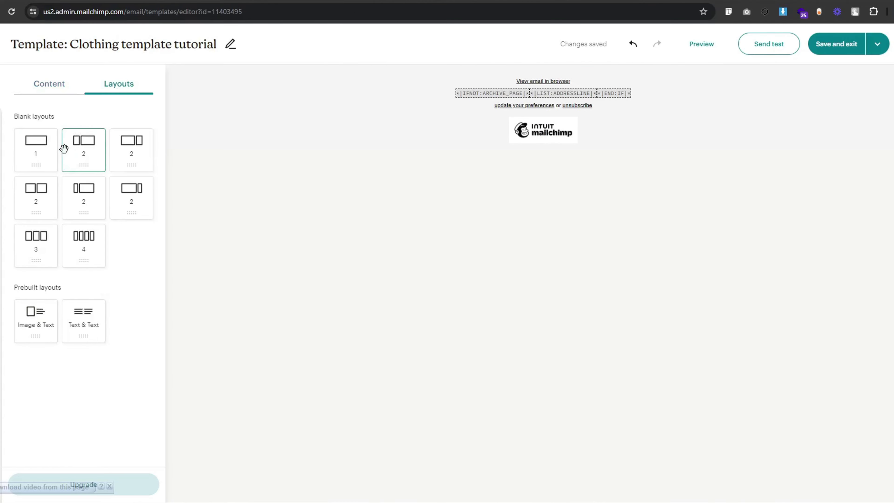
{"action": "left_click_drag", "start_coordinate": [42, 151], "coordinate": [518, 101]}
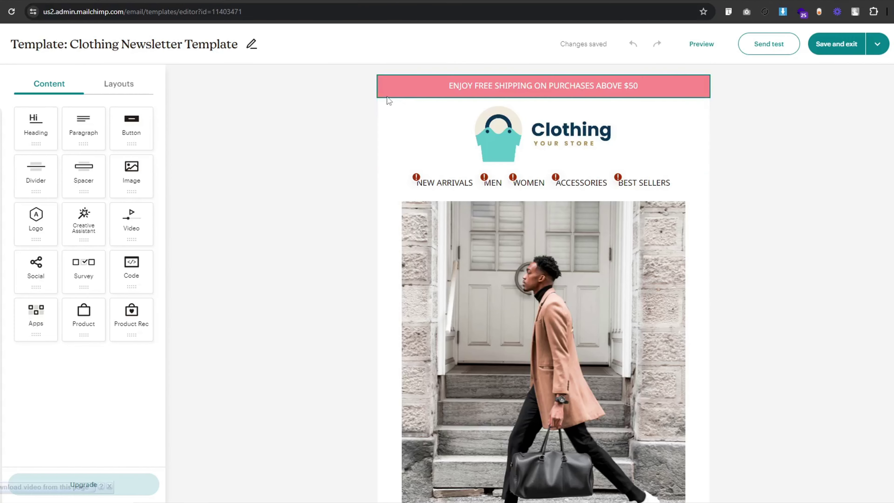
{"action": "left_click", "coordinate": [389, 98]}
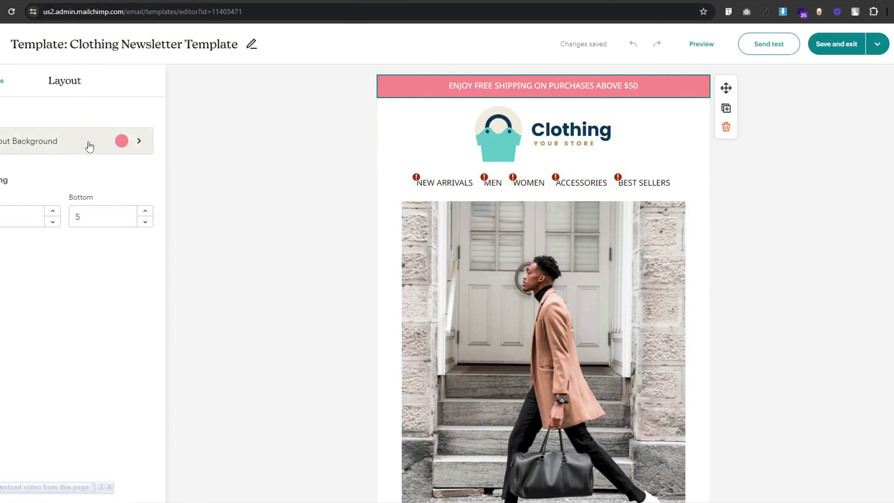
{"action": "left_click", "coordinate": [119, 142]}
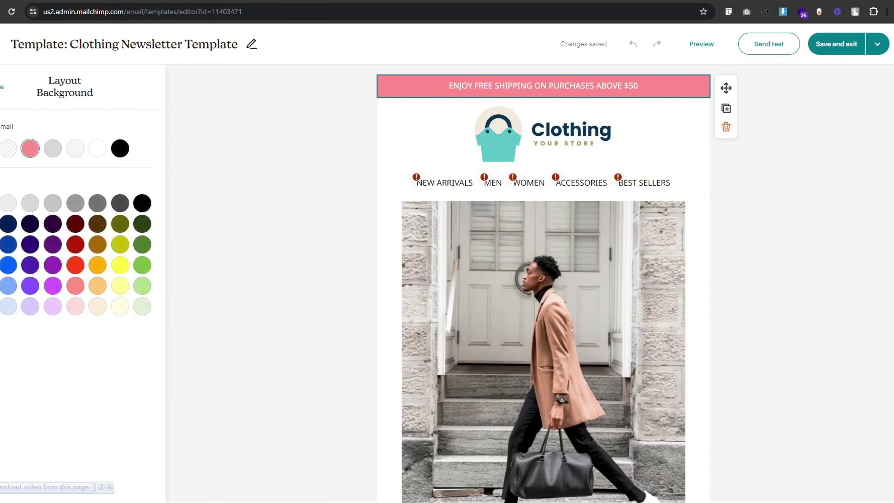
{"action": "left_click", "coordinate": [0, 148]}
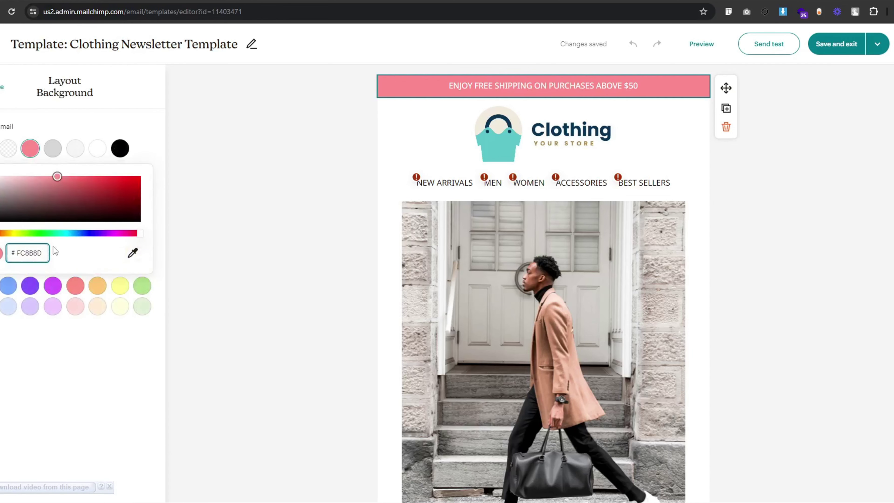
{"action": "key", "text": "ctrl+a"}
{"action": "key", "text": "ctrl+c"}
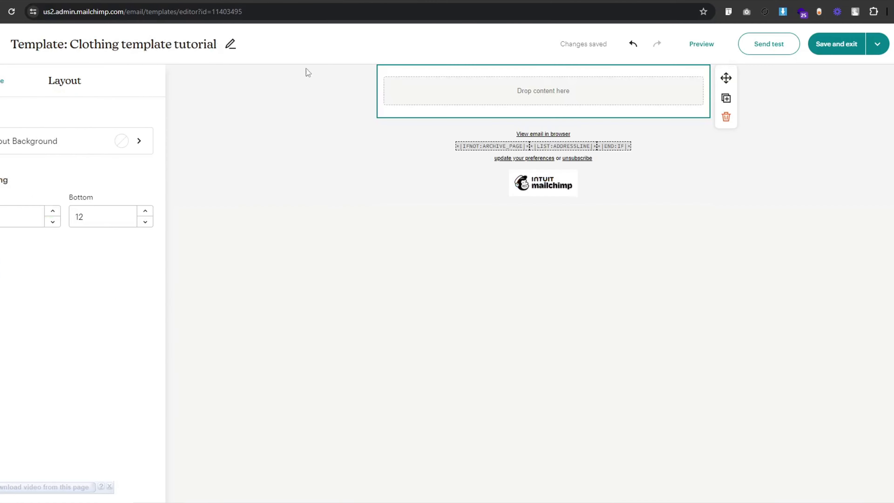
{"action": "left_click", "coordinate": [127, 151]}
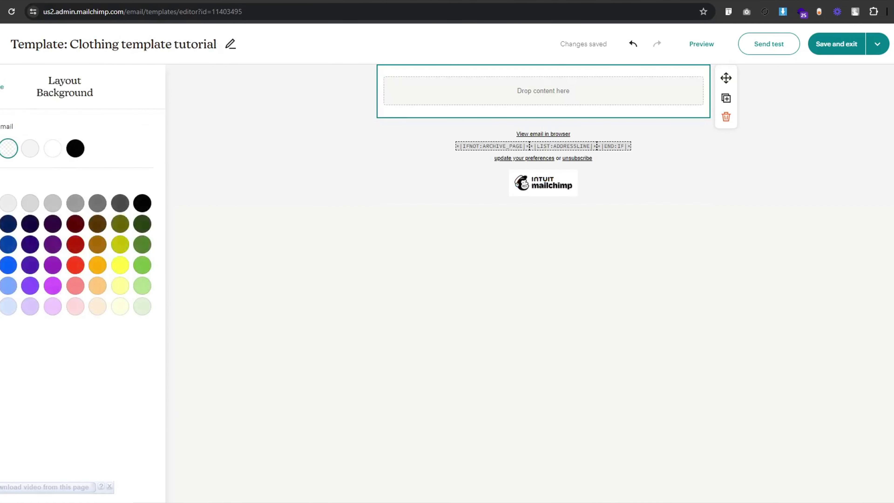
{"action": "left_click", "coordinate": [1, 148]}
{"action": "key", "text": "ctrl+v"}
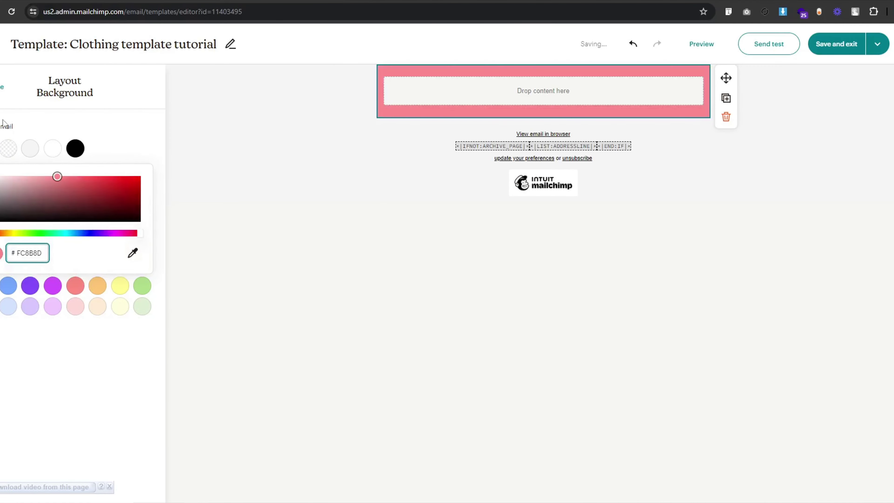
{"action": "left_click", "coordinate": [1, 87]}
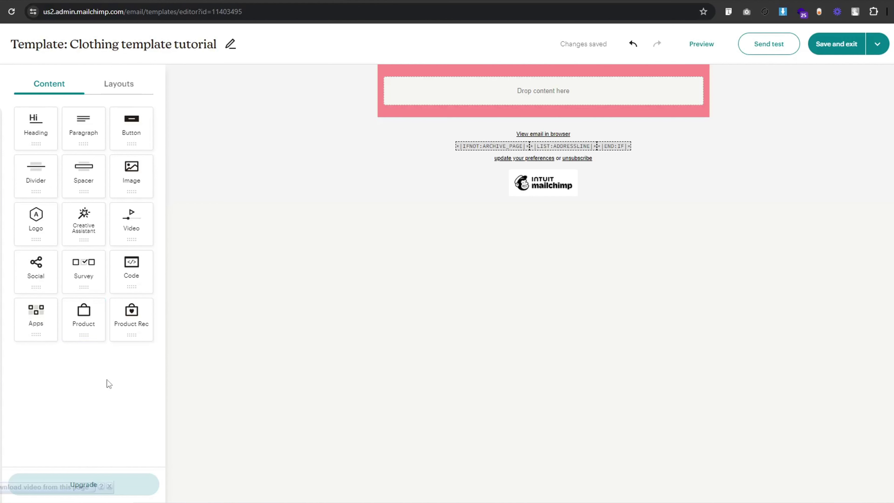
- Add a paragraph to the pink layout with the example banner's text "ENJOY FREE SHIPPING ON PURCHASES ABOVE $50", removing the blank line above it
{"action": "left_click_drag", "start_coordinate": [93, 139], "coordinate": [544, 106]}
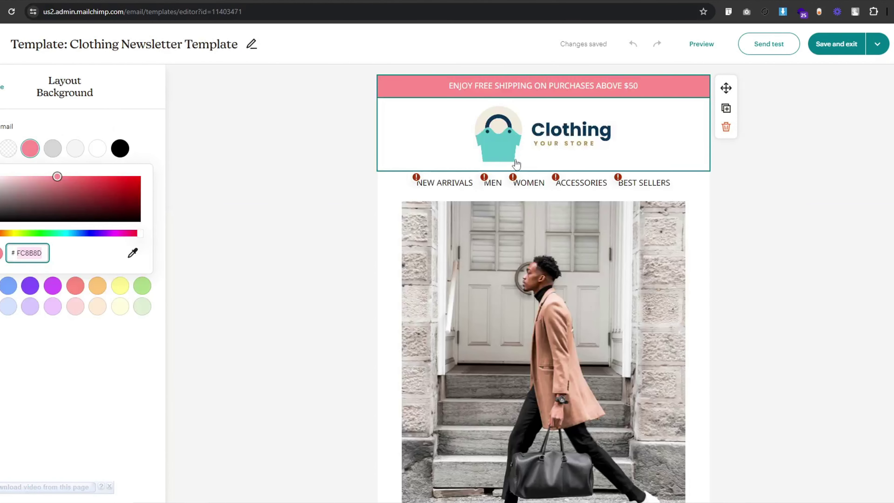
{"action": "left_click", "coordinate": [335, 134]}
{"action": "left_click", "coordinate": [530, 86]}
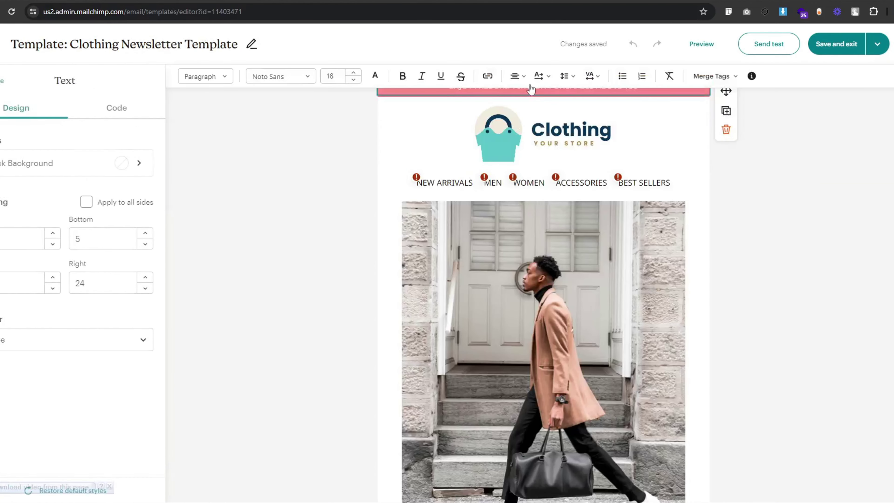
{"action": "key", "text": "ctrl+a"}
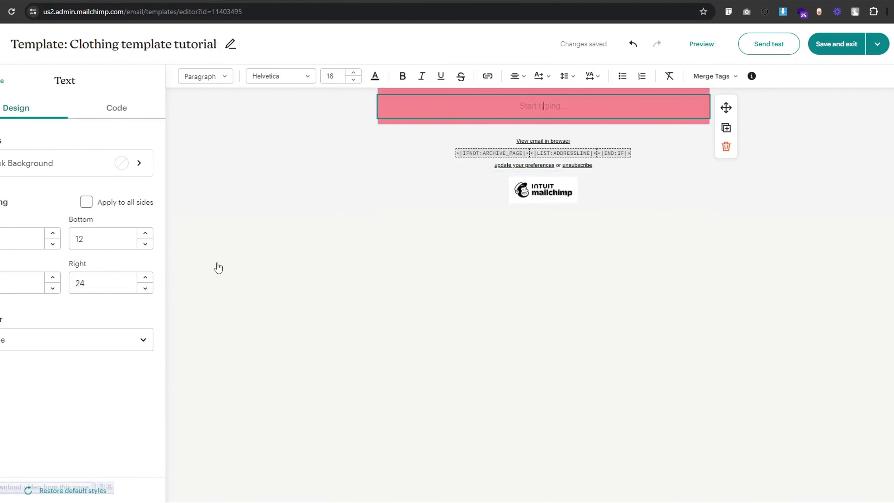
{"action": "type", "text": "ENJOY FREE SHIPPING ON PURCHASES ABOVE $50"}
{"action": "key", "text": "BackSpace"}
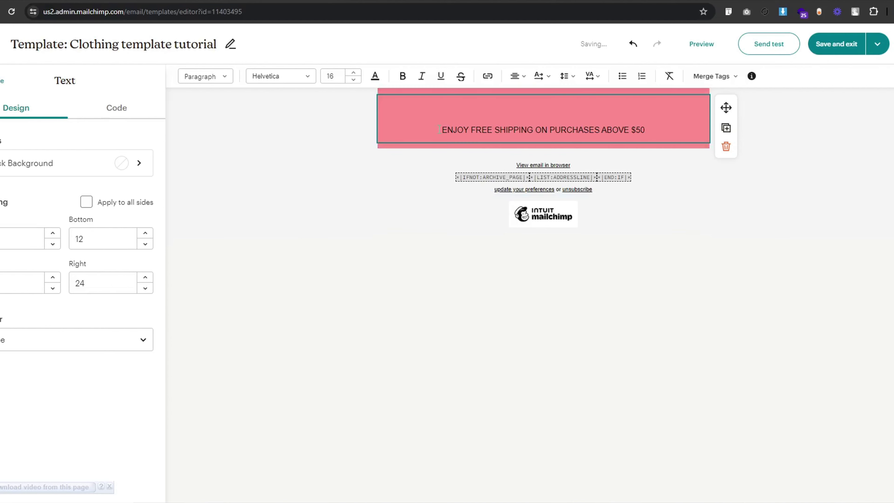
{"action": "left_click", "coordinate": [289, 182]}
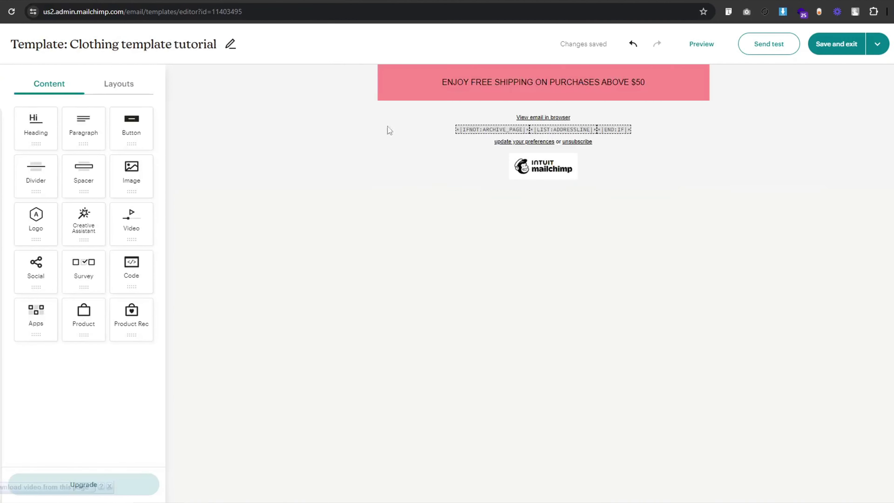
- Set the font of the banner's free-shipping text to Noto Sans
{"action": "left_click", "coordinate": [507, 83]}
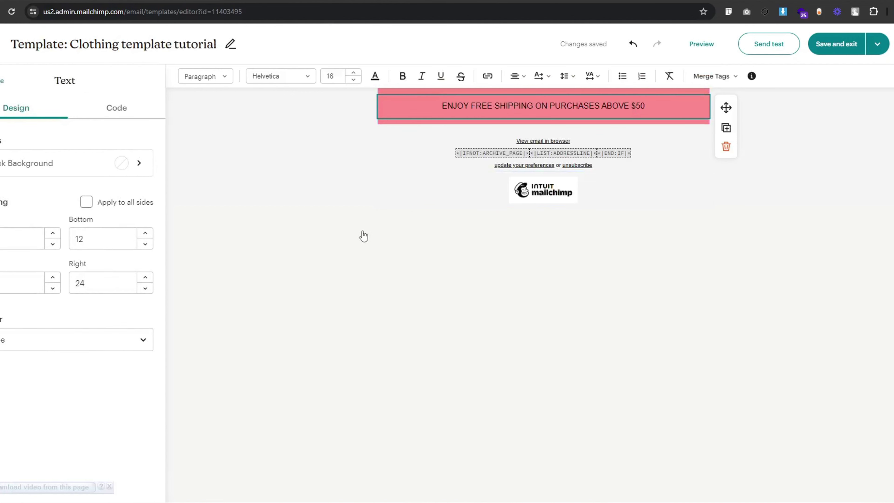
{"action": "key", "text": "ctrl+a"}
{"action": "left_click", "coordinate": [281, 80]}
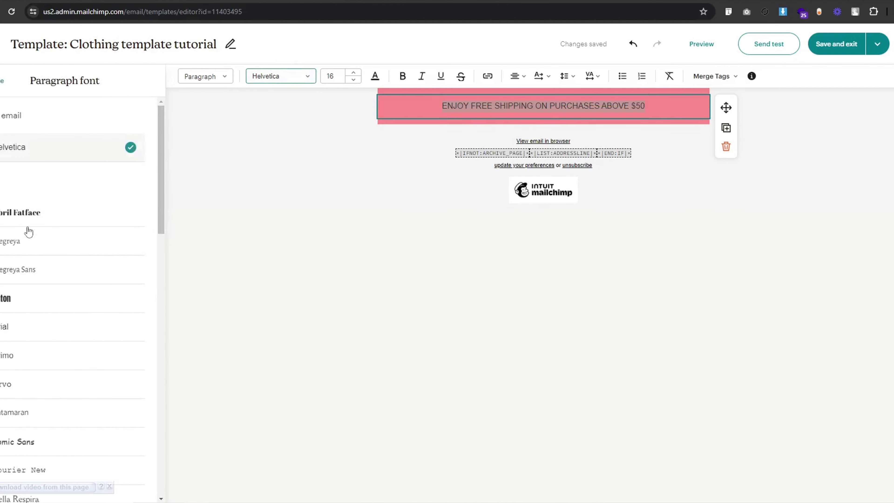
{"action": "scroll", "coordinate": [73, 299], "scroll_direction": "down", "scroll_amount": 15}
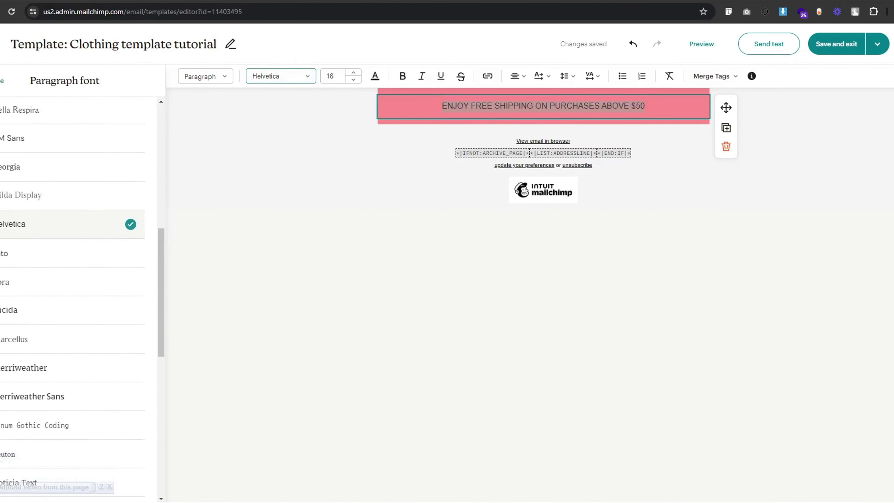
{"action": "scroll", "coordinate": [22, 349], "scroll_direction": "down", "scroll_amount": 2}
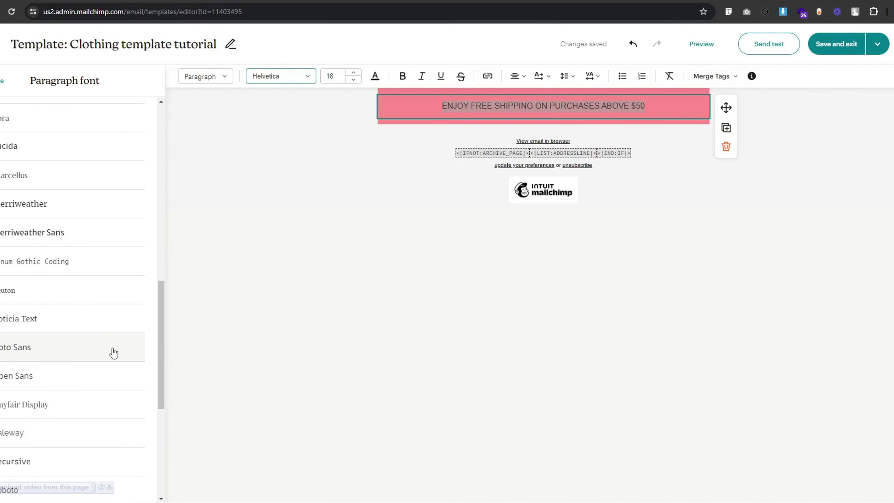
{"action": "left_click", "coordinate": [32, 352]}
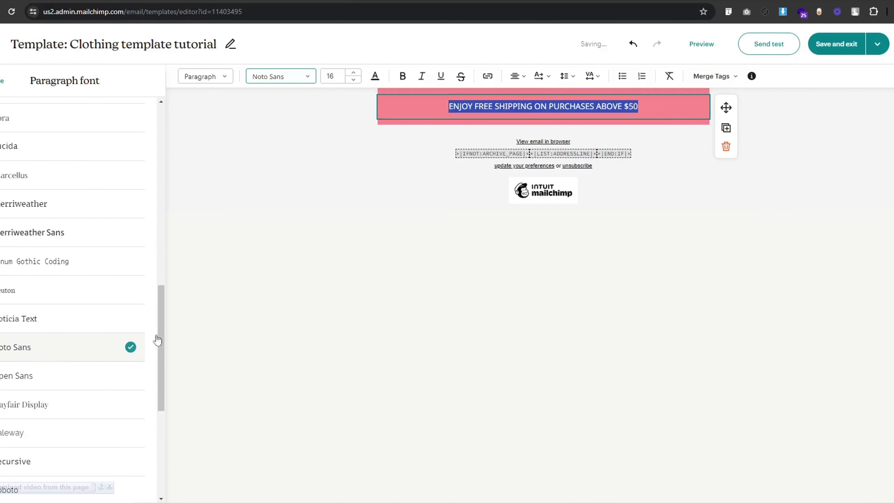
- Change the color of the banner's free-shipping text to white
{"action": "left_click", "coordinate": [374, 82]}
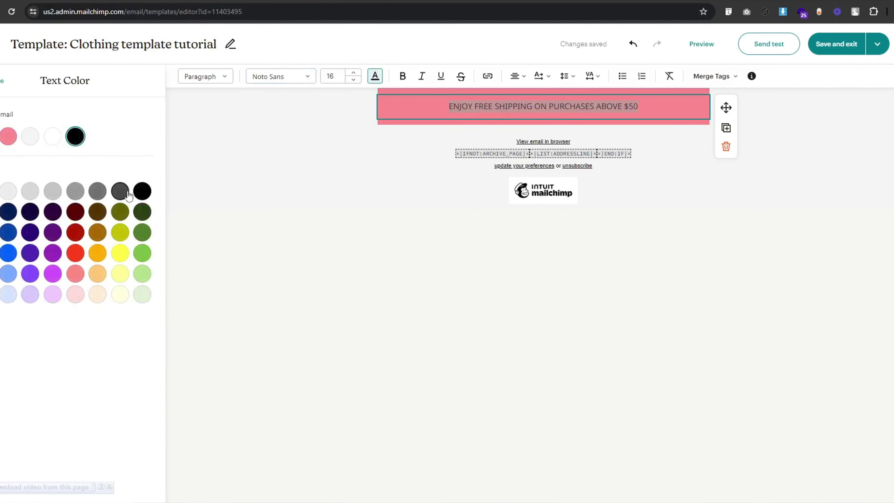
{"action": "left_click", "coordinate": [53, 144]}
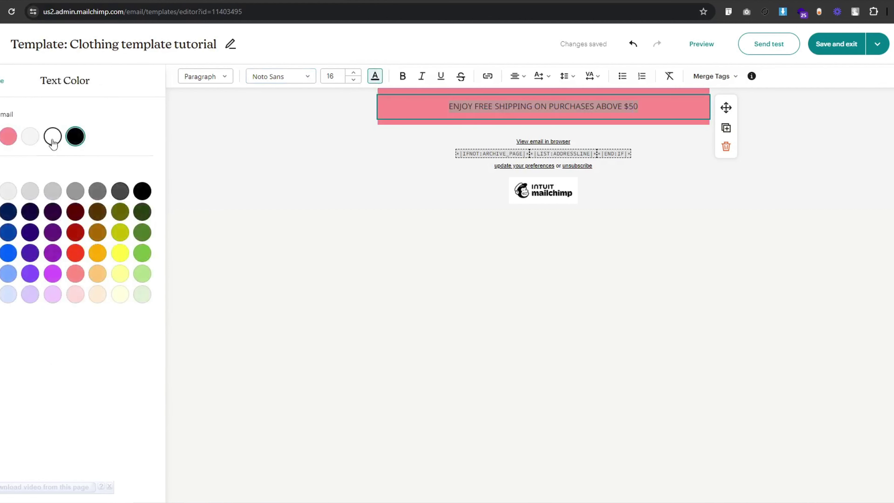
{"action": "left_click", "coordinate": [263, 194]}
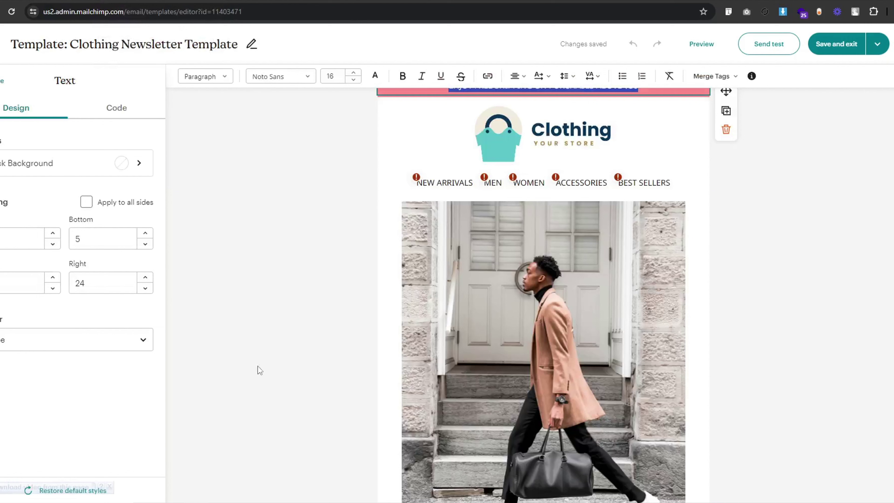
- Compare the banner with the Clothing Newsletter Template example and set the pink layout's top and bottom padding to 5
{"action": "left_click", "coordinate": [266, 227]}
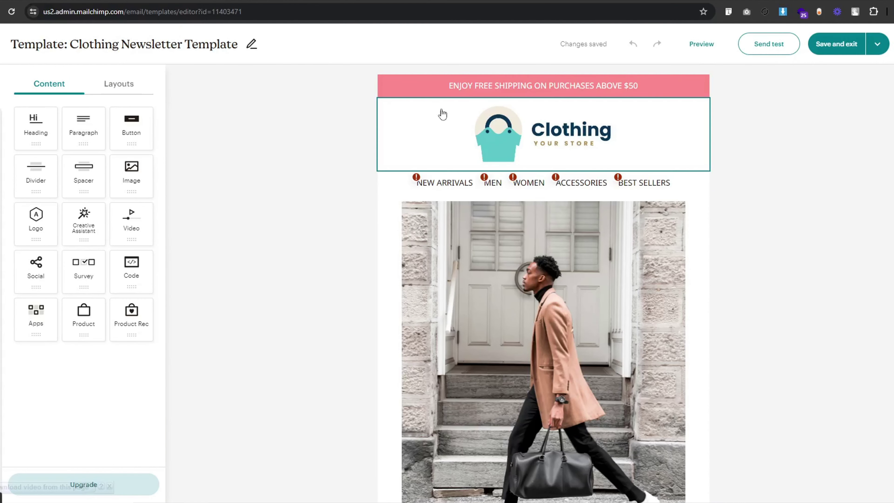
{"action": "left_click", "coordinate": [398, 100]}
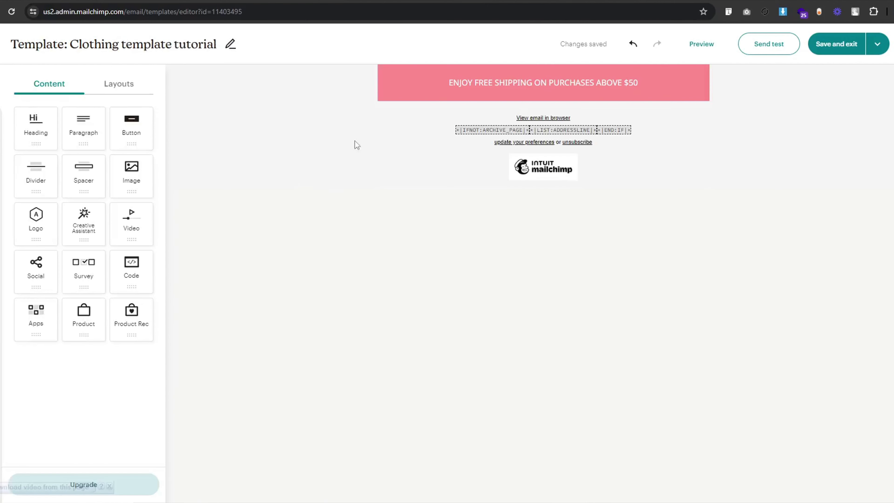
{"action": "left_click", "coordinate": [387, 99]}
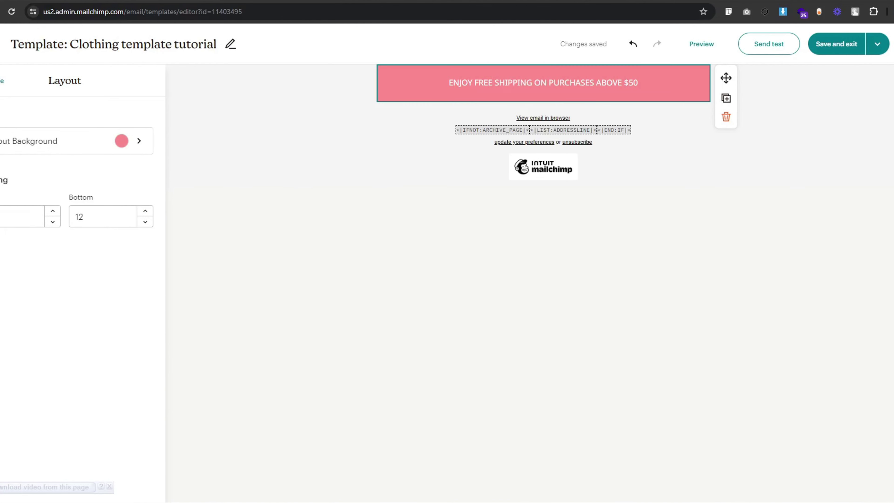
{"action": "left_click", "coordinate": [4, 216]}
{"action": "left_click_drag", "start_coordinate": [88, 219], "coordinate": [35, 316]}
{"action": "type", "text": "5"}
{"action": "left_click", "coordinate": [35, 324]}
{"action": "left_click", "coordinate": [199, 414]}
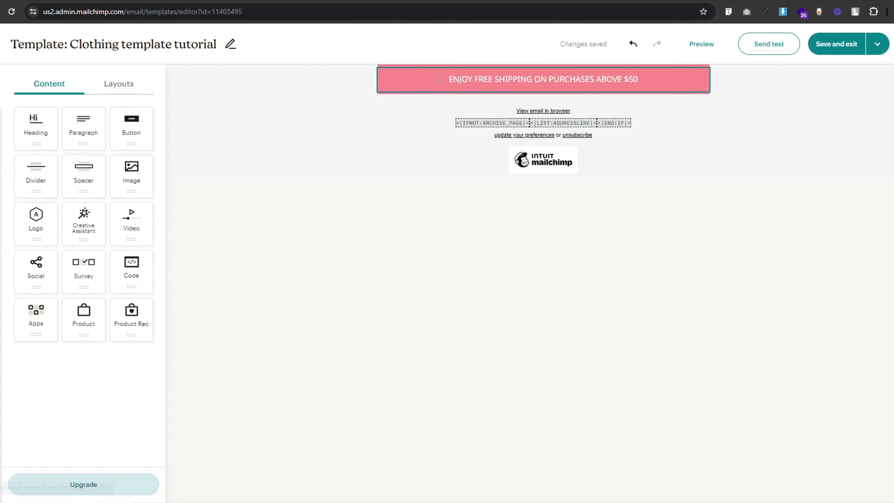
- Set the banner text block's top and bottom padding to 5, matching the text block in the example template
{"action": "left_click", "coordinate": [410, 90]}
{"action": "key", "text": "ctrl+a"}
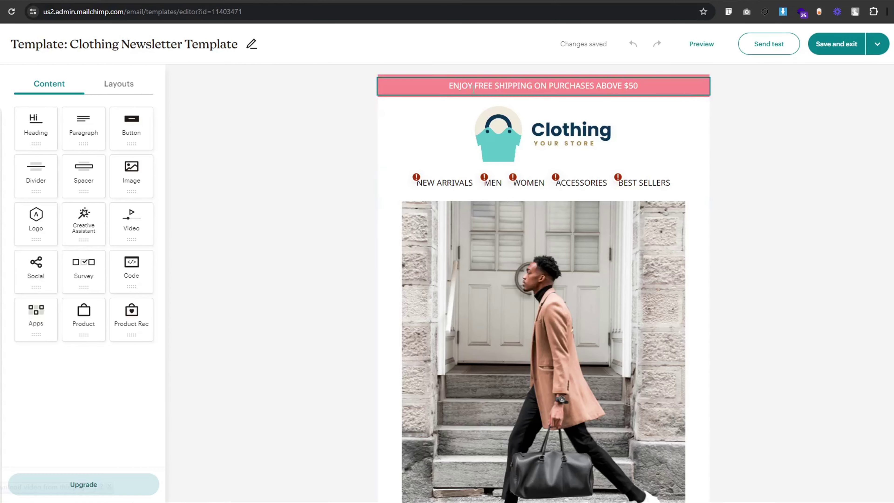
{"action": "left_click", "coordinate": [474, 89]}
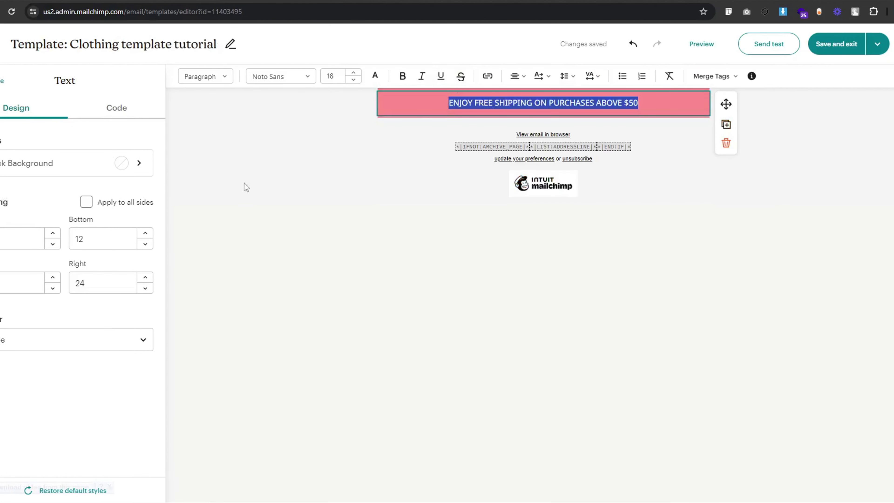
{"action": "left_click", "coordinate": [246, 186]}
{"action": "left_click", "coordinate": [468, 102]}
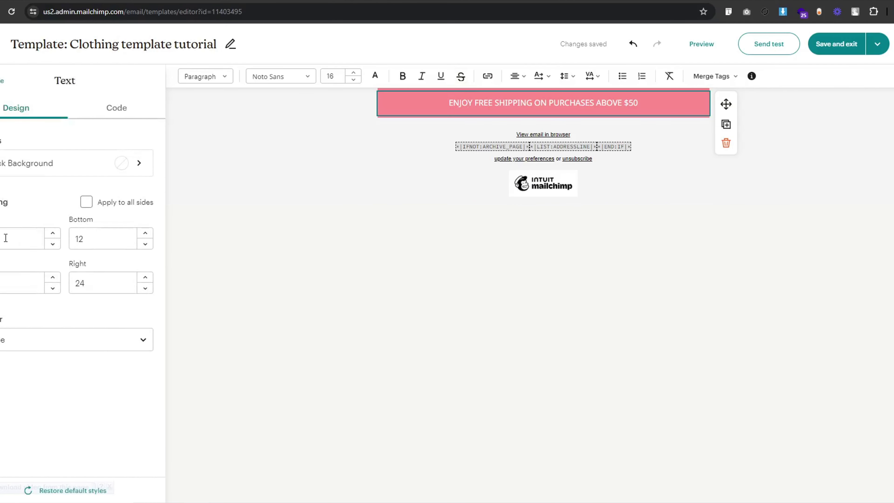
{"action": "left_click", "coordinate": [6, 238]}
{"action": "double_click", "coordinate": [104, 239]}
{"action": "type", "text": "5"}
{"action": "left_click", "coordinate": [30, 207]}
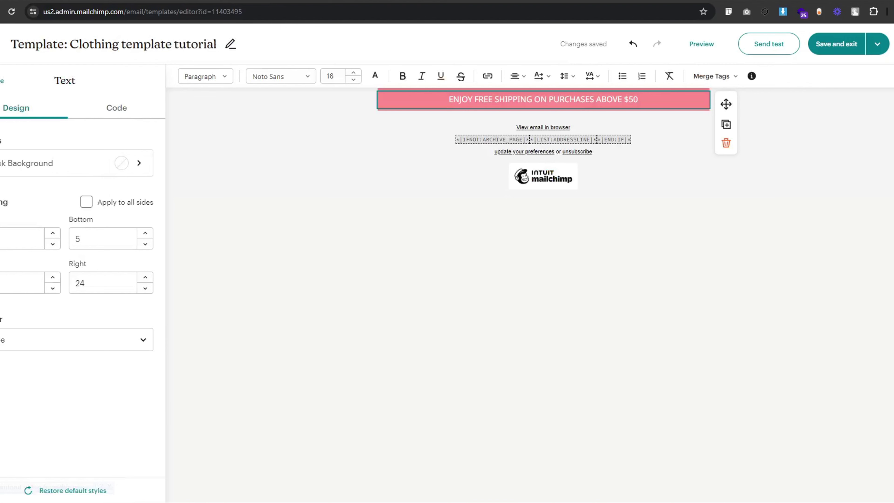
- Add a spacer block and move it out of the pink layout, directly above the banner
{"action": "left_click", "coordinate": [2, 81]}
{"action": "left_click_drag", "start_coordinate": [85, 186], "coordinate": [484, 72]}
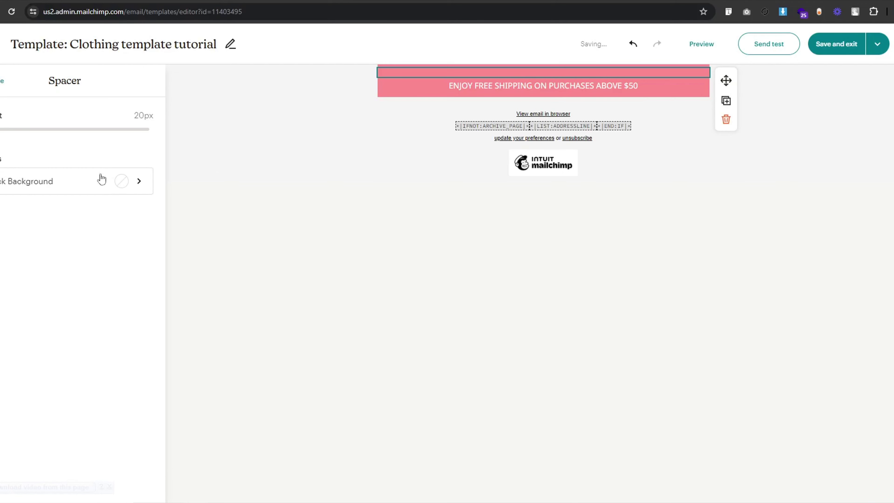
{"action": "left_click_drag", "start_coordinate": [726, 80], "coordinate": [639, 66]}
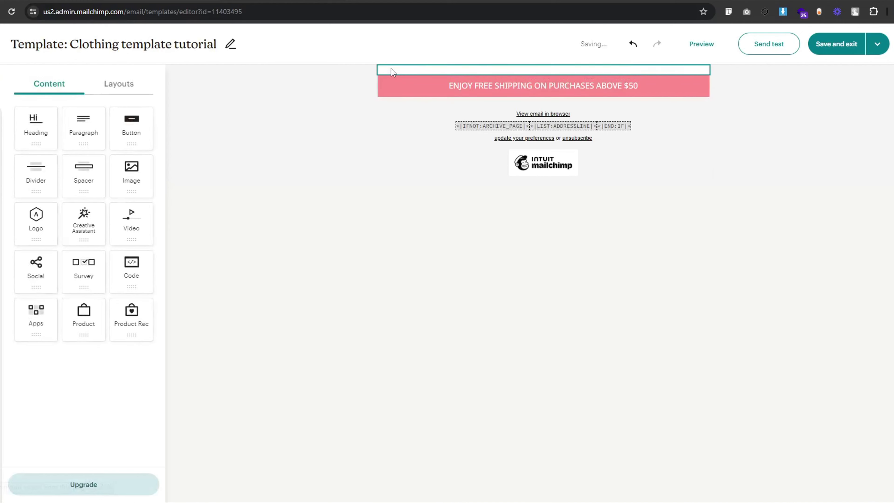
- Copy the email background's color code F4F4F4 from the template's email style settings
{"action": "left_click", "coordinate": [393, 72]}
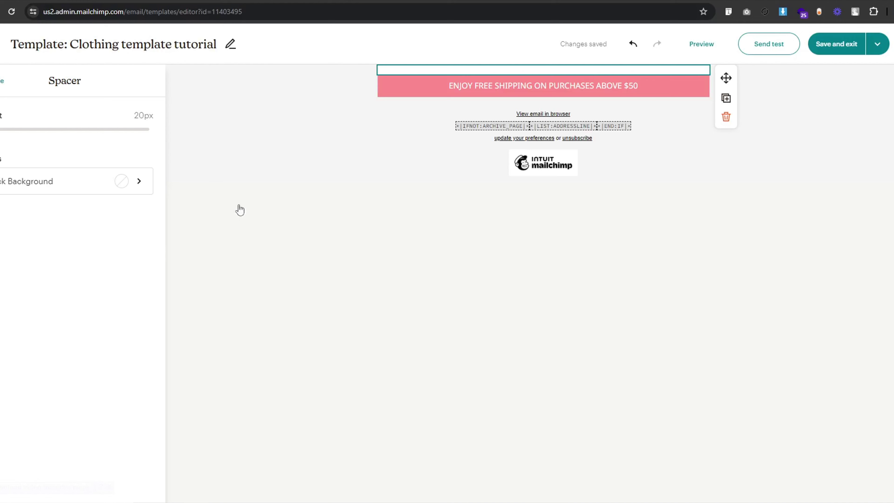
{"action": "left_click", "coordinate": [266, 128]}
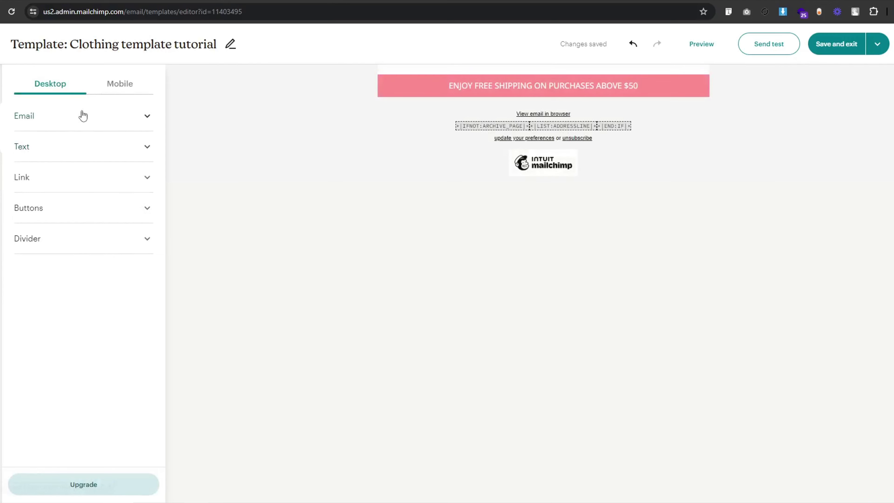
{"action": "left_click", "coordinate": [38, 128]}
{"action": "left_click", "coordinate": [27, 163]}
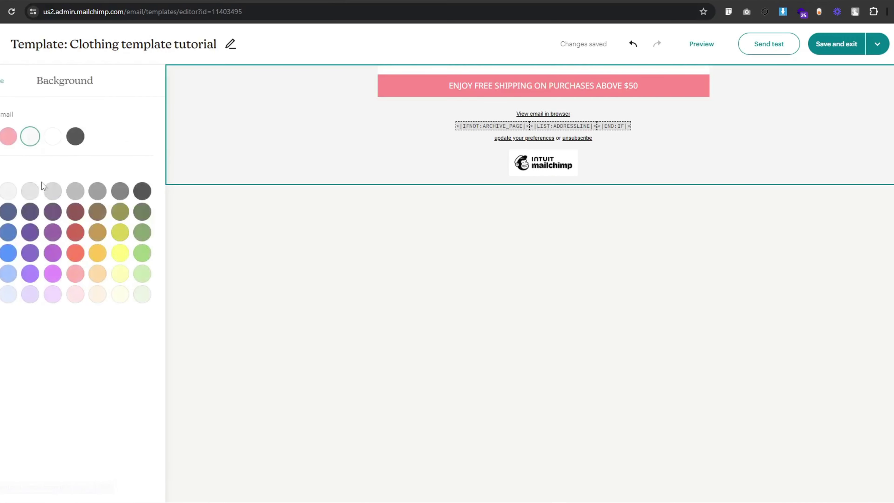
{"action": "left_click", "coordinate": [10, 149]}
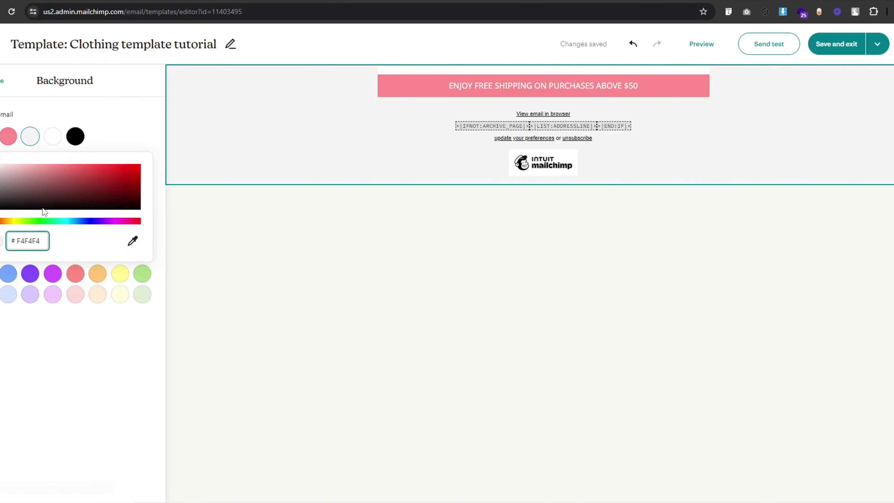
{"action": "key", "text": "ctrl+a"}
{"action": "left_click", "coordinate": [298, 269]}
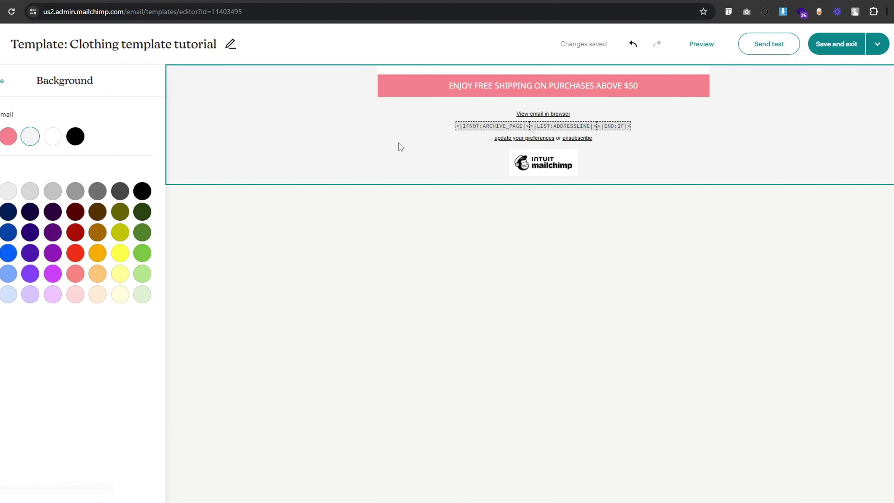
- Set the block background of the spacer above the banner to #F4F4F4
{"action": "left_click", "coordinate": [403, 69]}
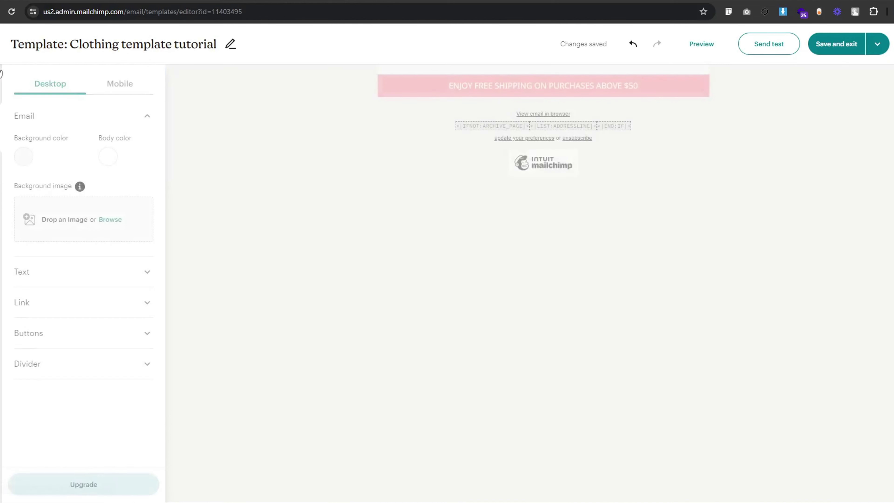
{"action": "left_click", "coordinate": [429, 74]}
{"action": "left_click", "coordinate": [139, 178]}
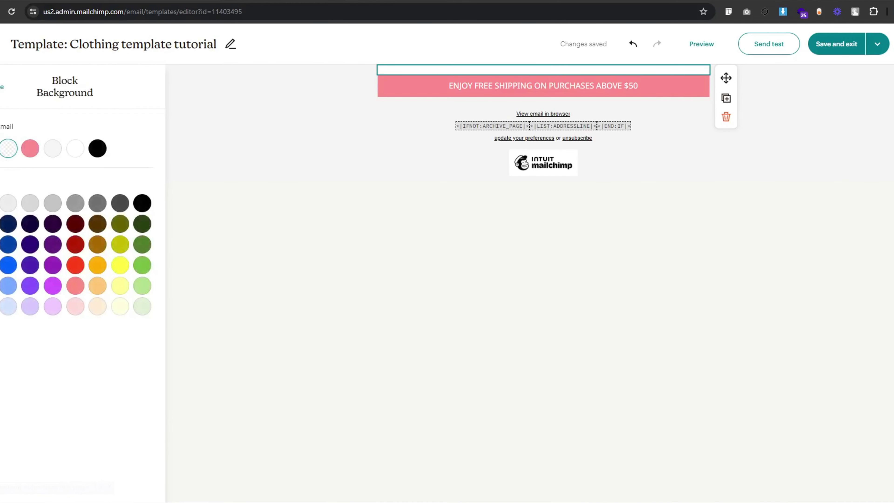
{"action": "type", "text": "F4F4F4"}
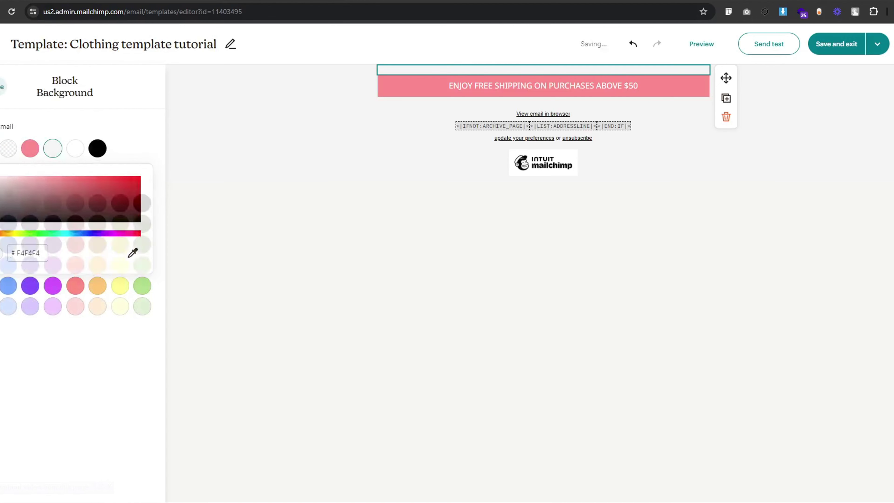
{"action": "left_click", "coordinate": [260, 140]}
{"action": "left_click", "coordinate": [254, 195]}
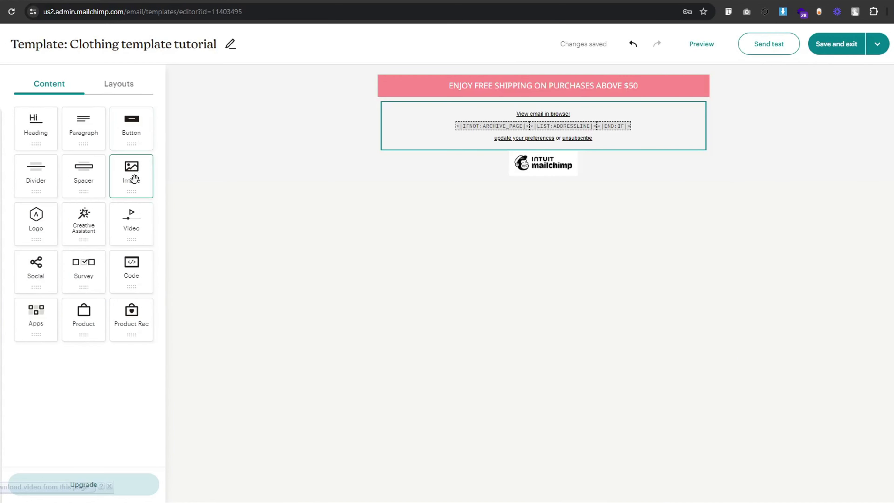
- Add an image block below the banner with the logo Untitled-1.jpg and shrink the logo to about half its size
{"action": "left_click_drag", "start_coordinate": [136, 174], "coordinate": [574, 102]}
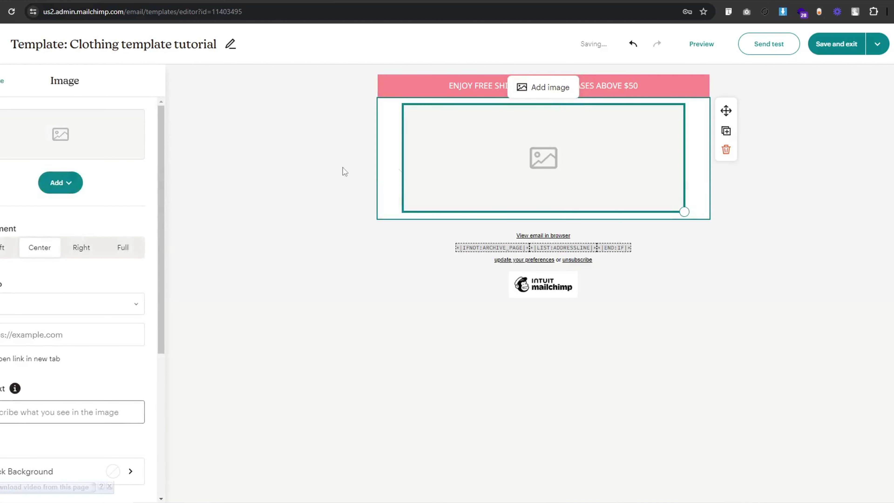
{"action": "left_click", "coordinate": [61, 182]}
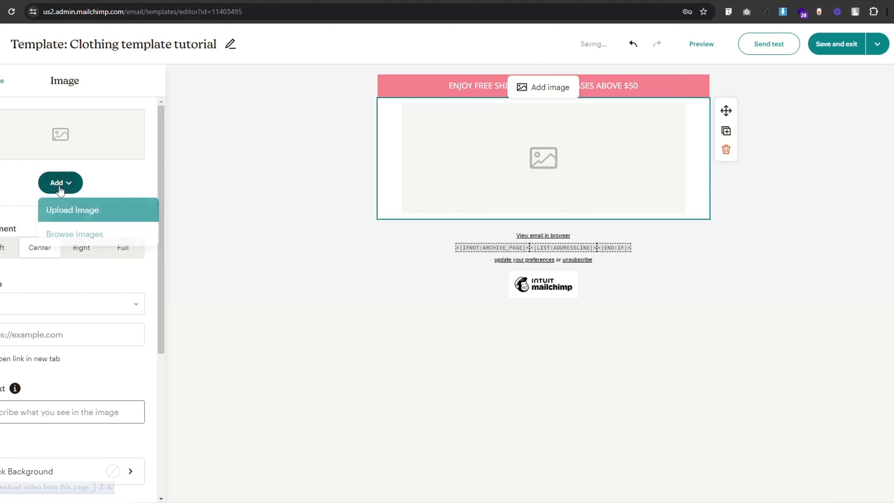
{"action": "left_click", "coordinate": [73, 211]}
{"action": "left_click", "coordinate": [85, 78]}
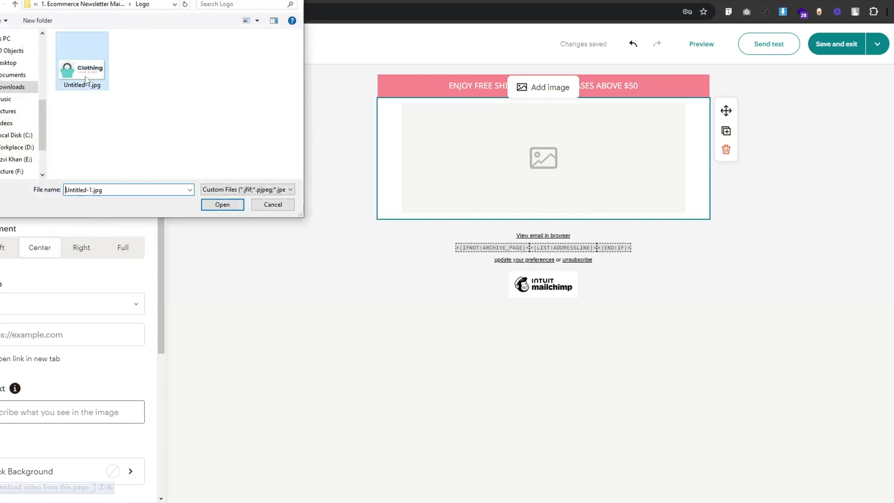
{"action": "left_click", "coordinate": [222, 205]}
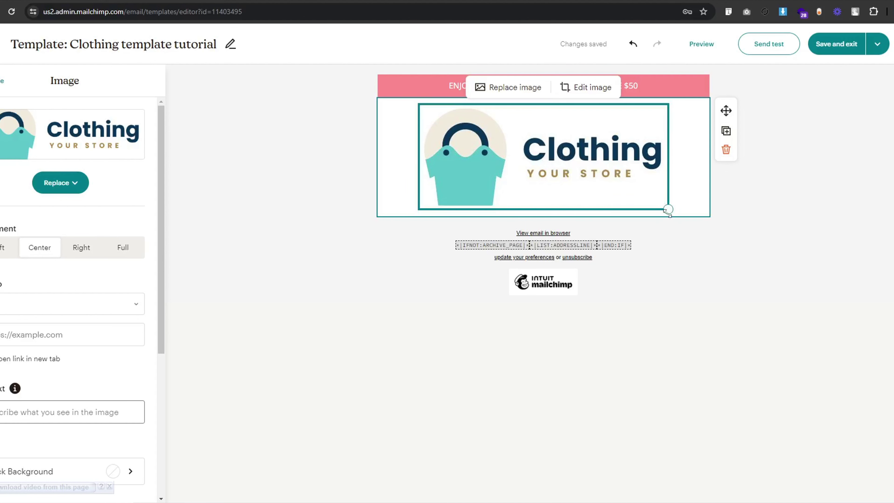
{"action": "left_click_drag", "start_coordinate": [668, 209], "coordinate": [554, 158]}
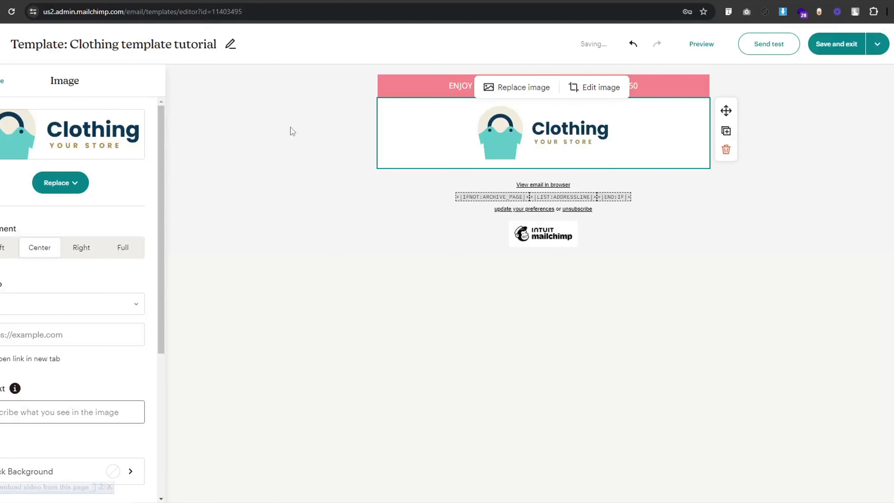
{"action": "left_click", "coordinate": [225, 291]}
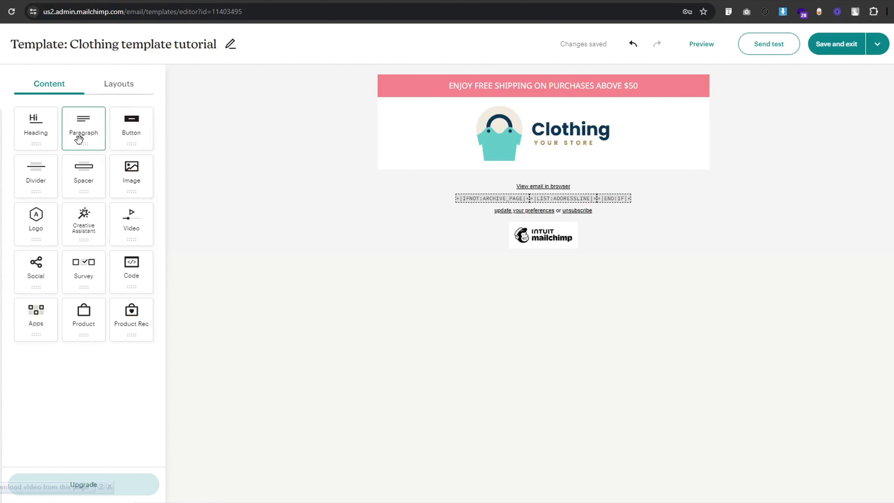
- Add a paragraph block below the logo, and copy the finished example's menu line into a new Notepad note
{"action": "left_click_drag", "start_coordinate": [75, 134], "coordinate": [559, 166]}
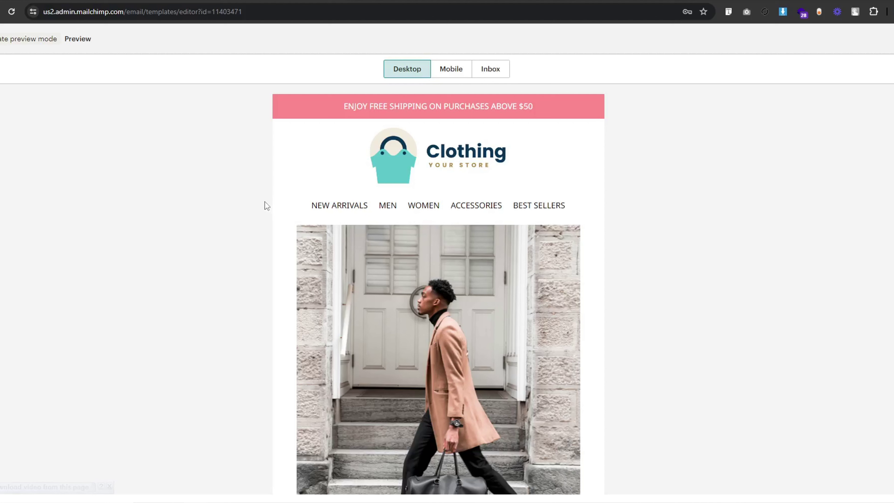
{"action": "left_click_drag", "start_coordinate": [288, 206], "coordinate": [582, 206]}
{"action": "right_click", "coordinate": [165, 502]}
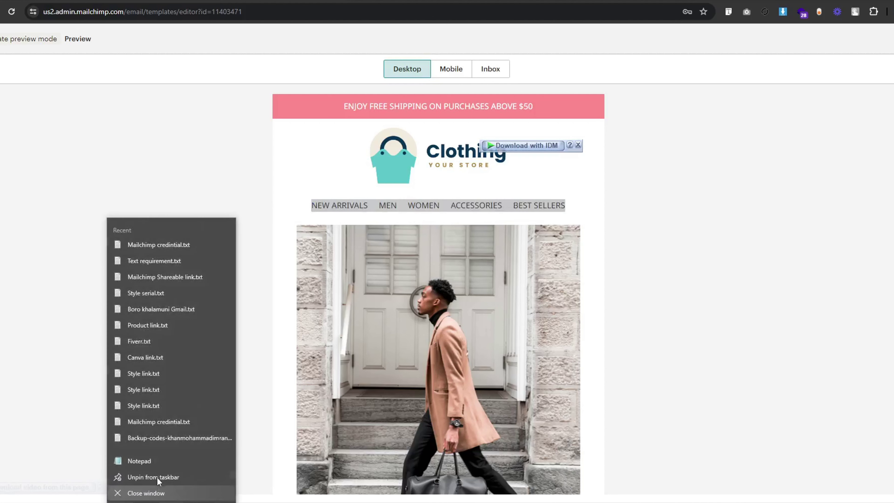
{"action": "left_click", "coordinate": [153, 458]}
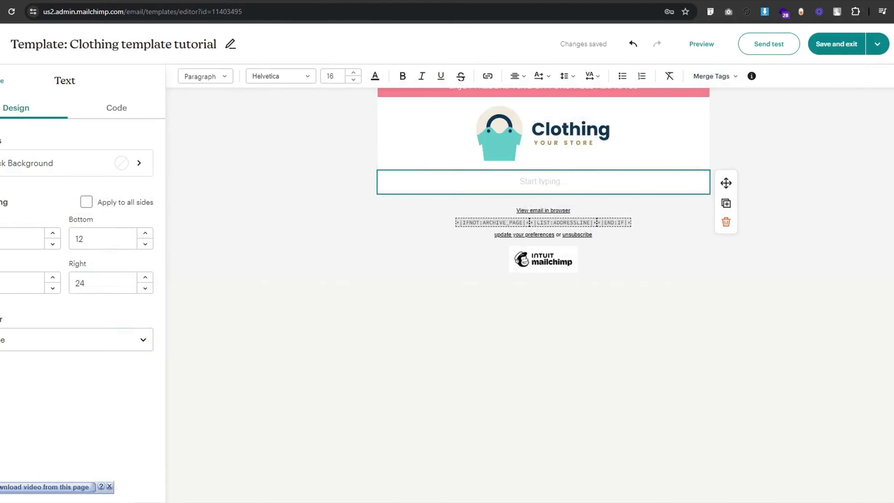
- Copy NEW ARRIVALS from the Notepad note into the empty paragraph block below the logo
{"action": "left_click", "coordinate": [200, 492]}
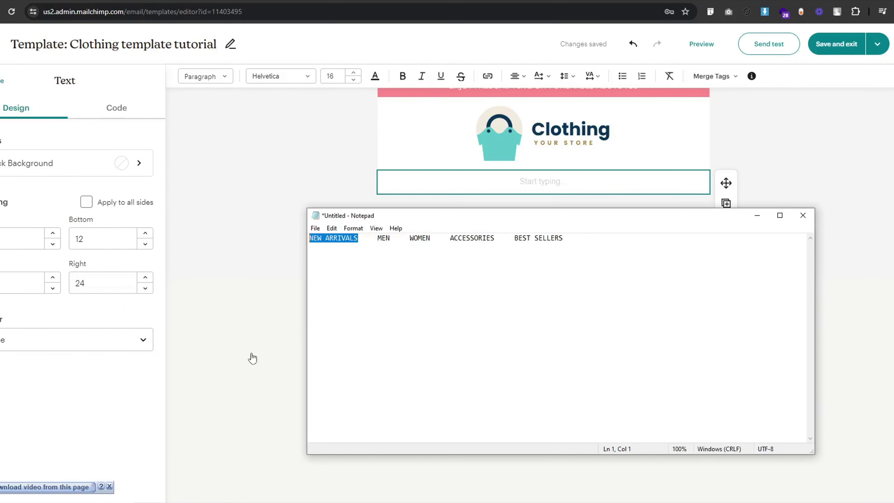
{"action": "left_click", "coordinate": [273, 213]}
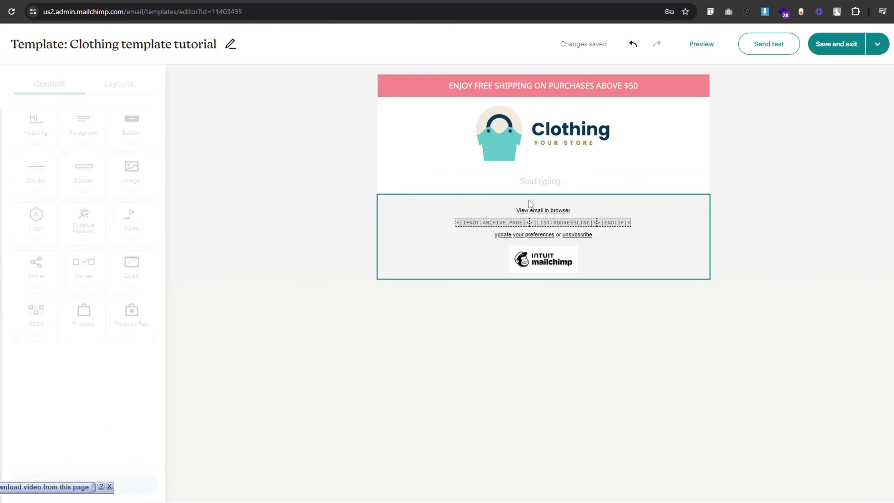
{"action": "left_click", "coordinate": [531, 181]}
{"action": "type", "text": "NEW ARRIVALS"}
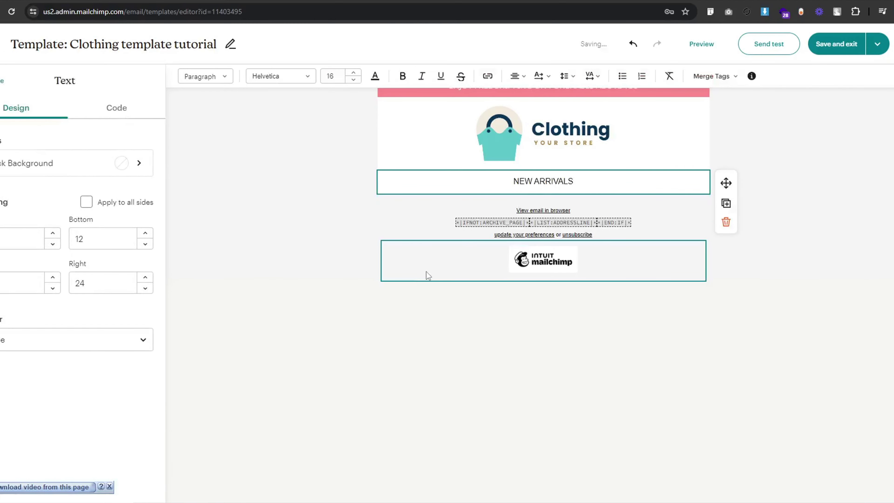
- Link the NEW ARRIVALS text to the web address cycloto.com/, opening in a new tab
{"action": "key", "text": "ctrl+a"}
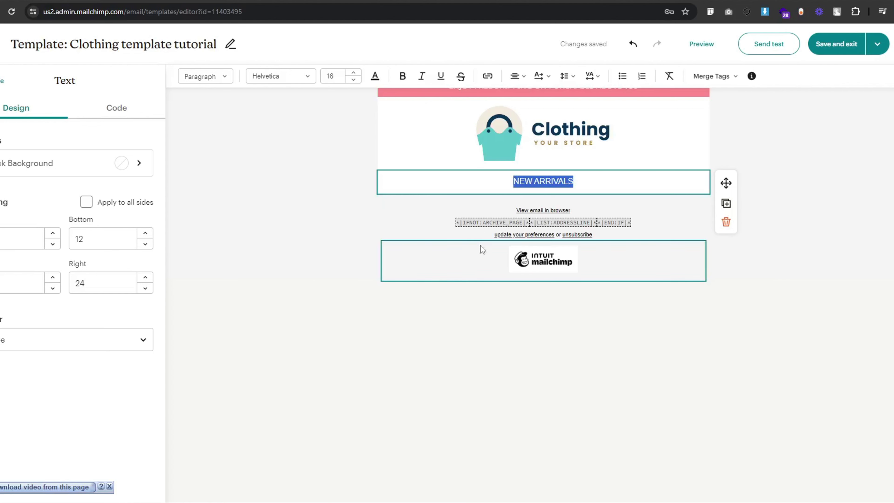
{"action": "left_click", "coordinate": [489, 78]}
{"action": "left_click", "coordinate": [500, 178]}
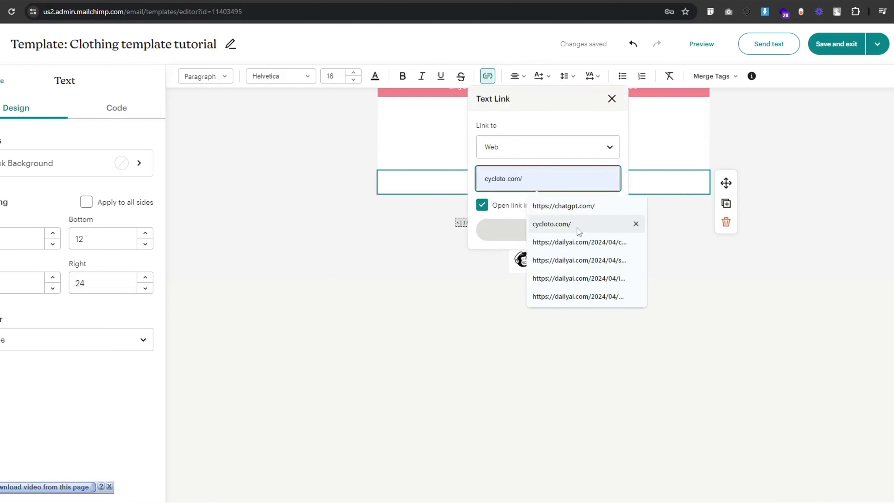
{"action": "left_click", "coordinate": [570, 225]}
{"action": "left_click", "coordinate": [544, 232]}
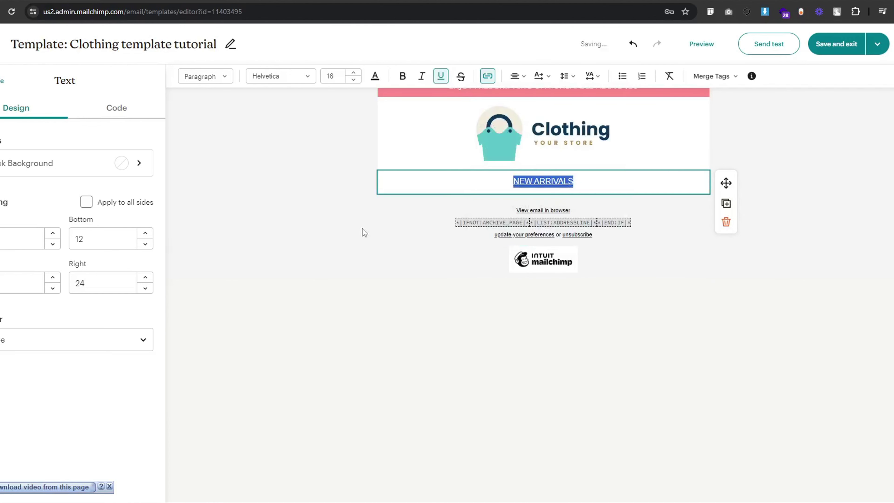
- Copy MEN from the Notepad note and insert it after NEW ARRIVALS in the menu line, separated by spaces
{"action": "left_click", "coordinate": [577, 186]}
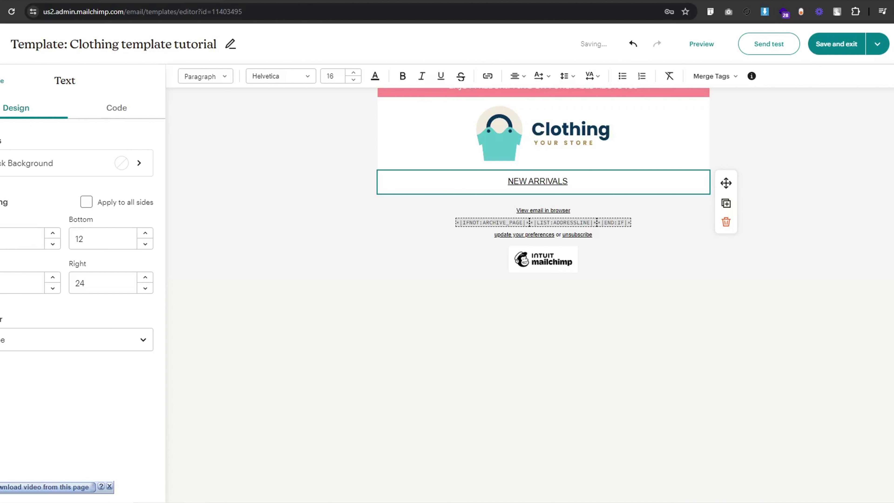
{"action": "left_click", "coordinate": [211, 471]}
{"action": "double_click", "coordinate": [384, 238]}
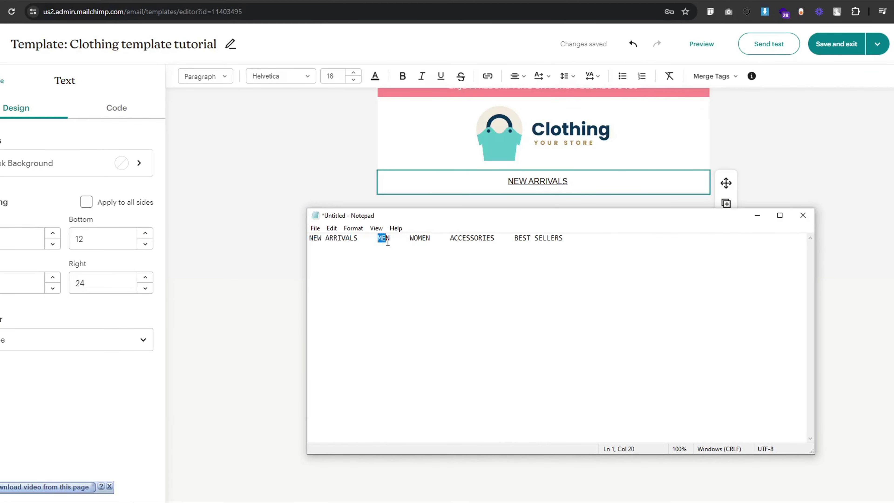
{"action": "left_click_drag", "start_coordinate": [387, 242], "coordinate": [390, 242]}
{"action": "key", "text": "ctrl+c"}
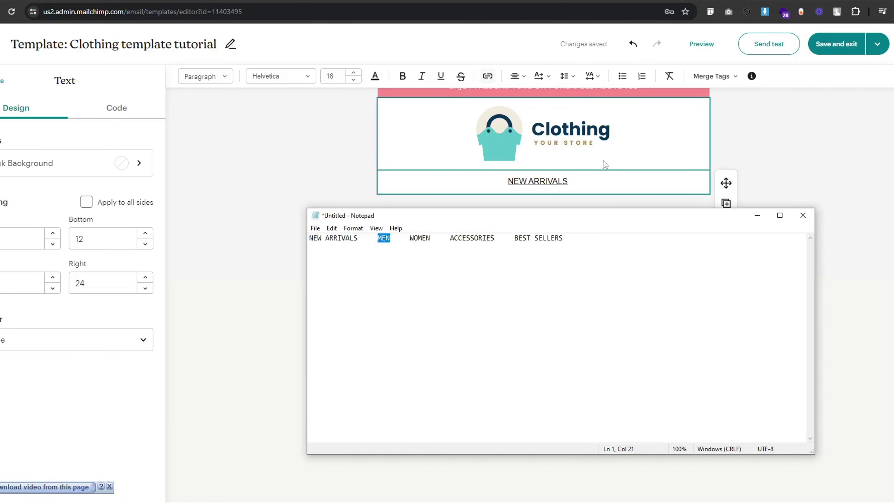
{"action": "left_click", "coordinate": [603, 184]}
{"action": "key", "text": "ctrl+v"}
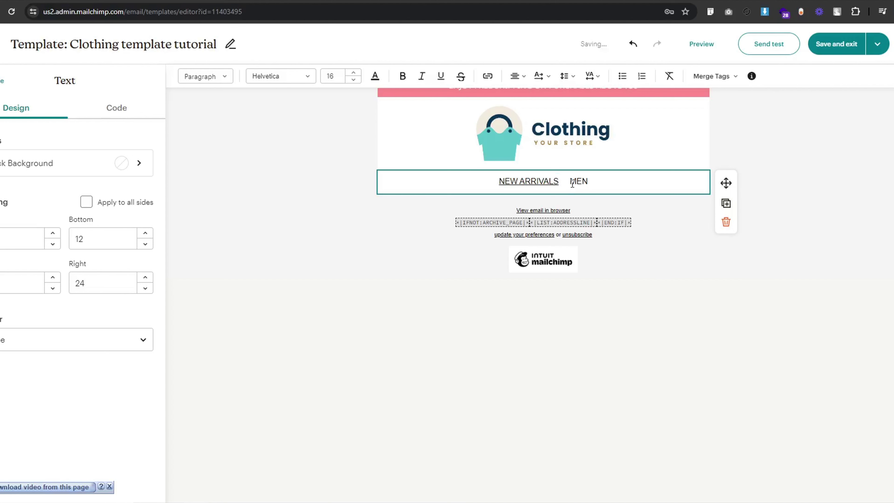
- Turn the word MEN into a web link that opens in a new tab
{"action": "double_click", "coordinate": [571, 182]}
{"action": "key", "text": "ctrl+k"}
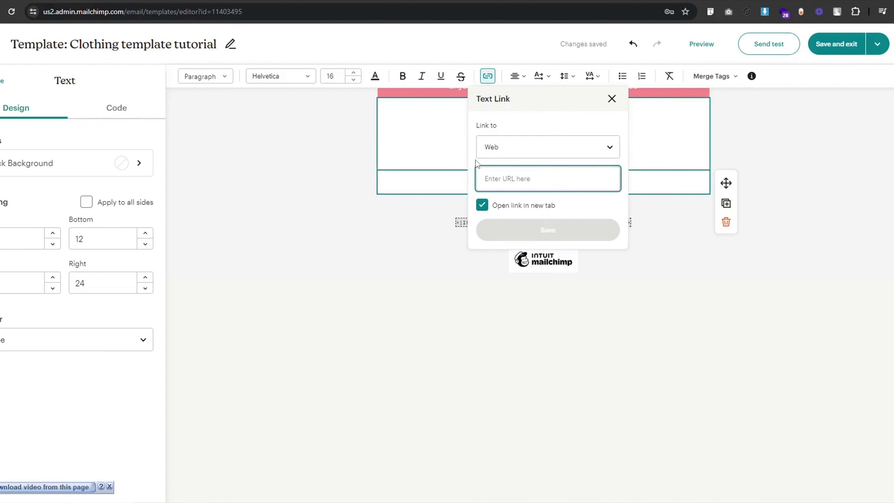
{"action": "key", "text": "ctrl+v"}
{"action": "left_click", "coordinate": [562, 230]}
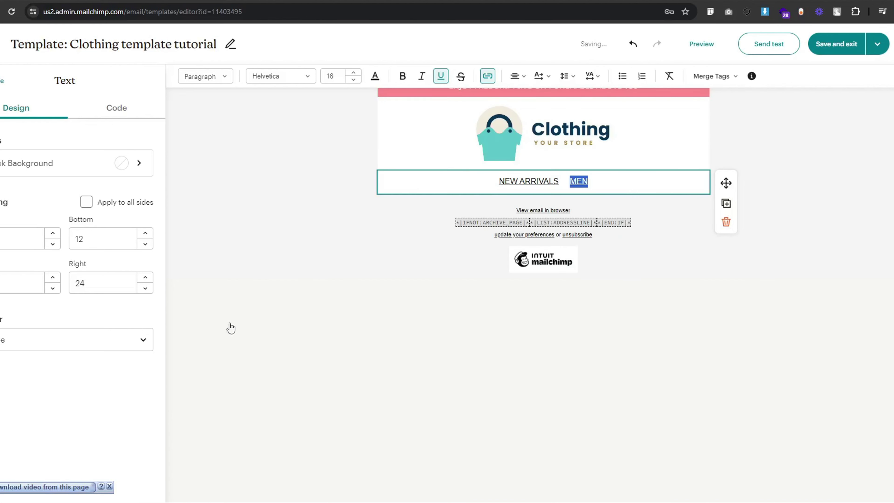
{"action": "left_click", "coordinate": [401, 318]}
- Add WOMEN from the Notepad note after MEN, separated by spaces, and link it to cycloto.com/
{"action": "left_click", "coordinate": [585, 188]}
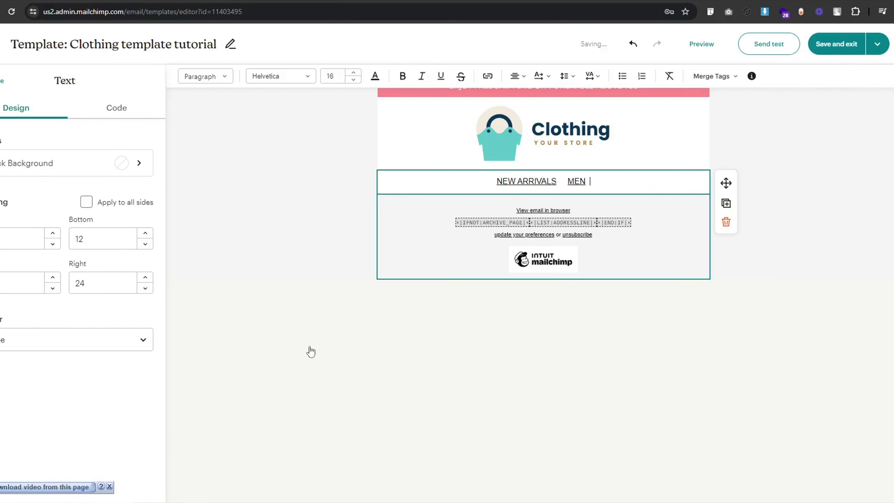
{"action": "key", "text": "alt+Tab"}
{"action": "double_click", "coordinate": [420, 239]}
{"action": "left_click", "coordinate": [631, 186]}
{"action": "type", "text": "WOMEN"}
{"action": "double_click", "coordinate": [582, 182]}
{"action": "left_click", "coordinate": [487, 76]}
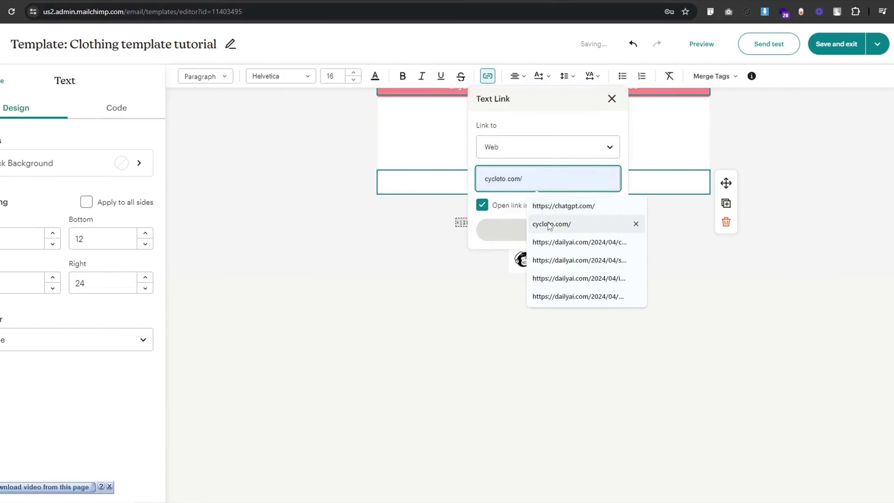
{"action": "left_click", "coordinate": [549, 225]}
{"action": "left_click", "coordinate": [549, 229]}
- Add ACCESSORIES from the Notepad note after WOMEN in the menu line and make it a web link
{"action": "left_click", "coordinate": [625, 184]}
{"action": "key", "text": "alt+Tab"}
{"action": "double_click", "coordinate": [470, 238]}
{"action": "key", "text": "ctrl+c"}
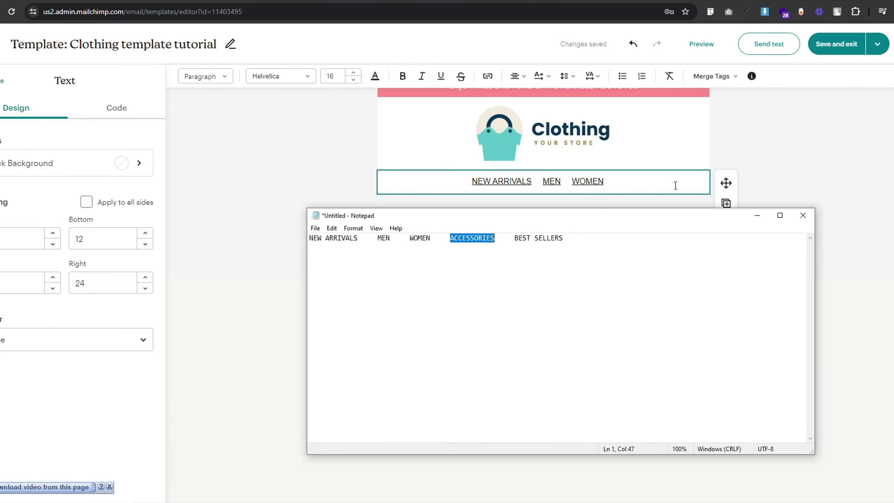
{"action": "left_click", "coordinate": [674, 184]}
{"action": "key", "text": "ctrl+v"}
{"action": "double_click", "coordinate": [614, 181]}
- Add BEST SELLERS from the Notepad note at the end of the menu line and make it a web link
{"action": "left_click", "coordinate": [650, 183]}
{"action": "left_click", "coordinate": [229, 468]}
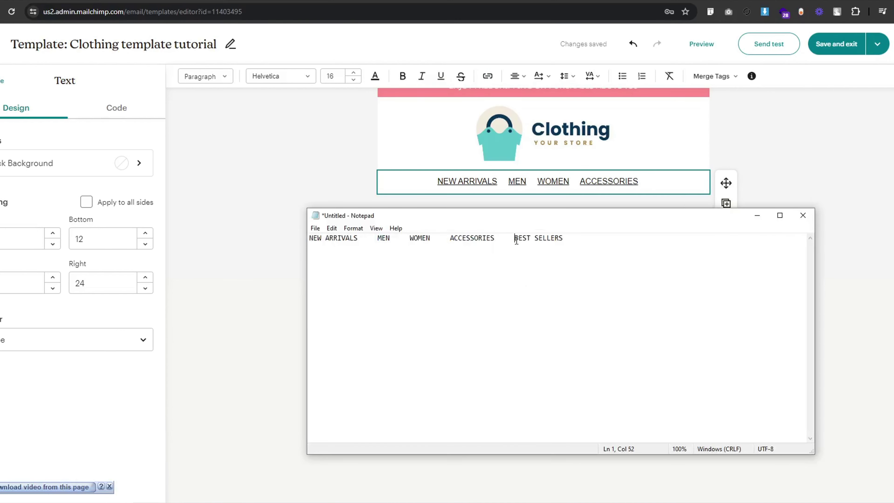
{"action": "left_click_drag", "start_coordinate": [514, 239], "coordinate": [575, 238]}
{"action": "left_click", "coordinate": [650, 182]}
{"action": "key", "text": "ctrl+v"}
{"action": "left_click_drag", "start_coordinate": [620, 181], "coordinate": [679, 181]}
{"action": "left_click", "coordinate": [487, 77]}
{"action": "left_click", "coordinate": [289, 239]}
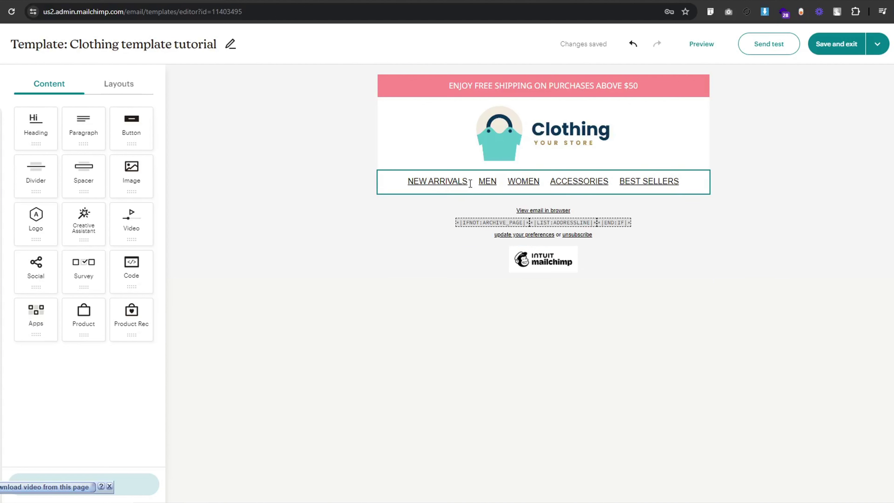
- Change the font of the menu links NEW ARRIVALS, MEN and WOMEN to Noto Sans
{"action": "left_click_drag", "start_coordinate": [468, 180], "coordinate": [406, 182]}
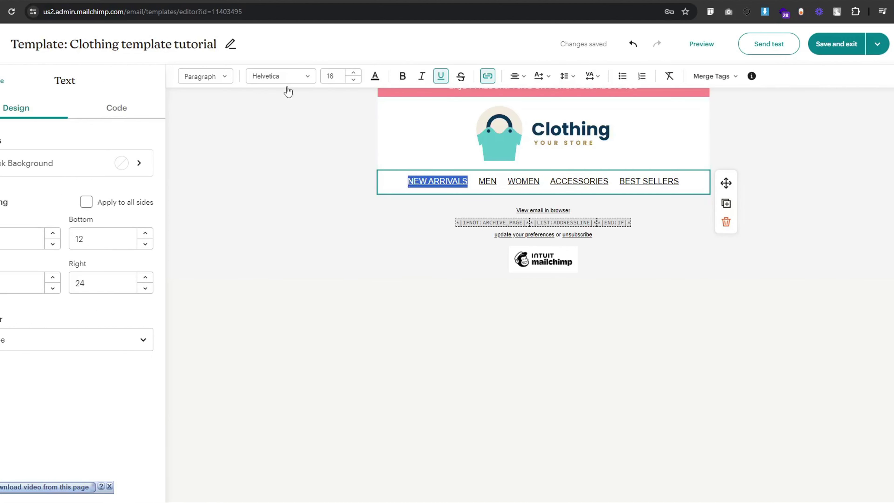
{"action": "left_click", "coordinate": [277, 77]}
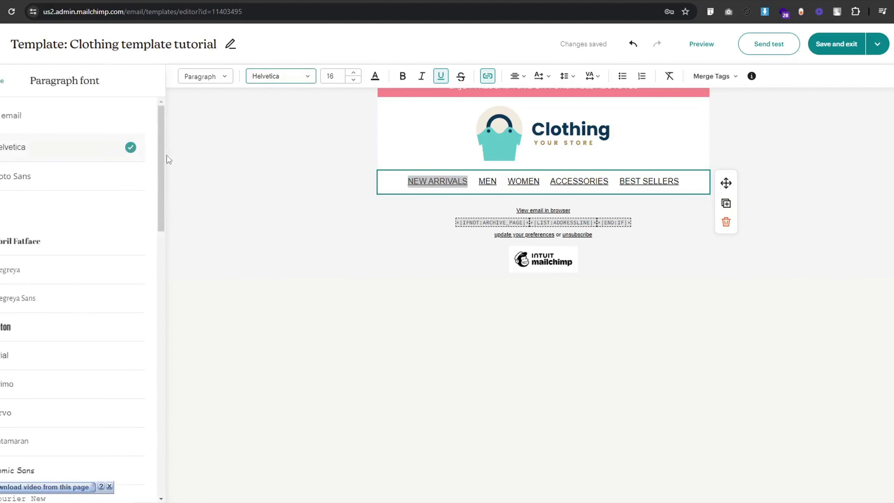
{"action": "left_click", "coordinate": [53, 185]}
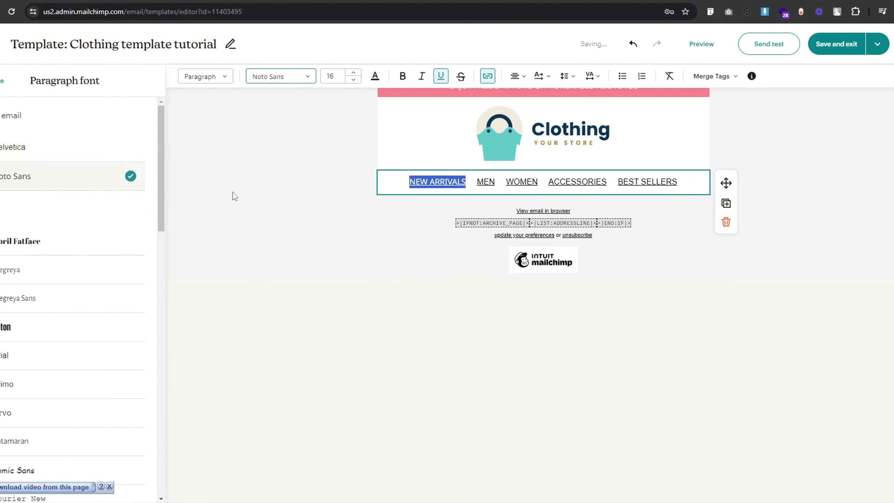
{"action": "double_click", "coordinate": [479, 181]}
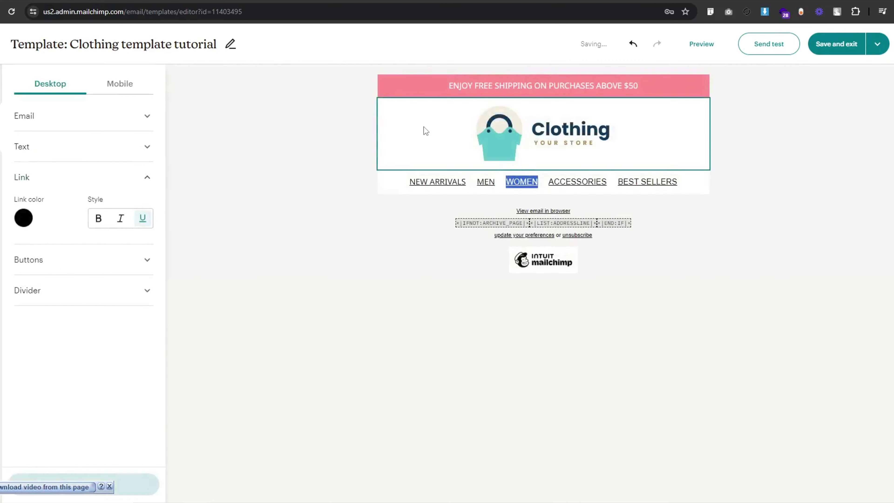
{"action": "left_click_drag", "start_coordinate": [505, 182], "coordinate": [514, 181]}
{"action": "left_click", "coordinate": [280, 76]}
{"action": "left_click", "coordinate": [287, 214]}
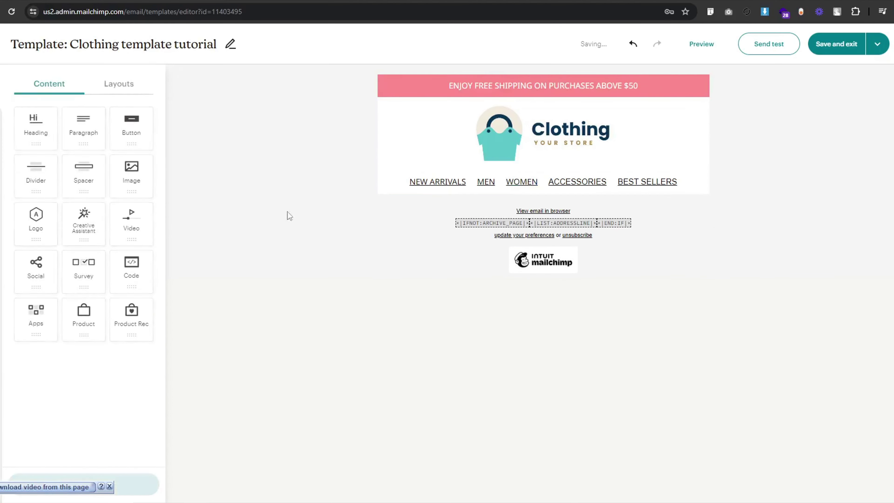
- Change the font of the menu links ACCESSORIES and BEST SELLERS to Noto Sans
{"action": "double_click", "coordinate": [577, 181]}
{"action": "left_click", "coordinate": [281, 76]}
{"action": "left_click", "coordinate": [111, 180]}
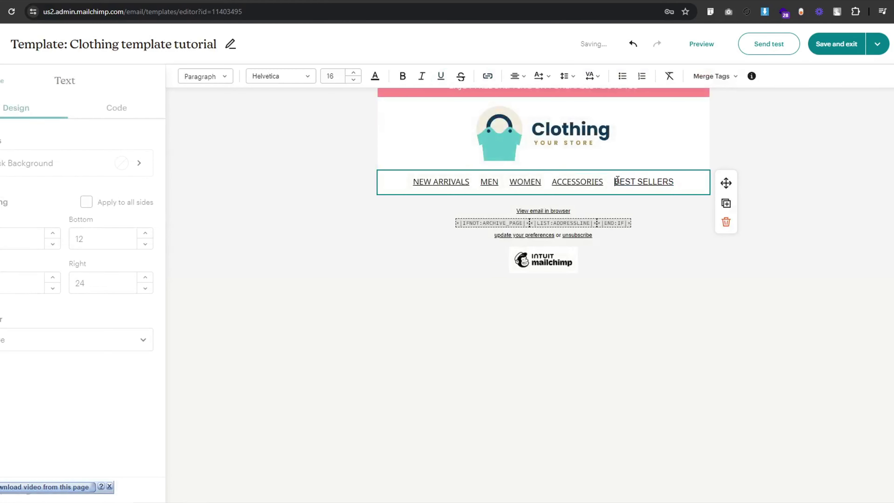
{"action": "double_click", "coordinate": [644, 181]}
{"action": "left_click", "coordinate": [280, 76]}
{"action": "left_click", "coordinate": [49, 180]}
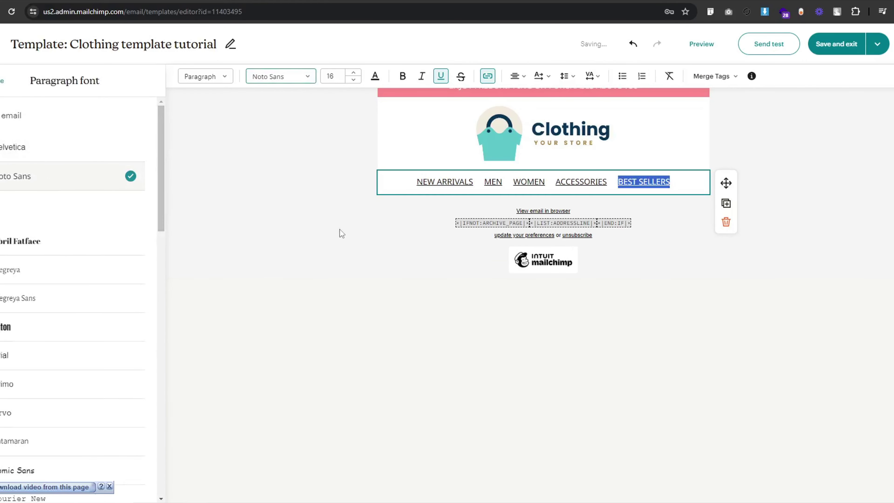
{"action": "left_click", "coordinate": [314, 229]}
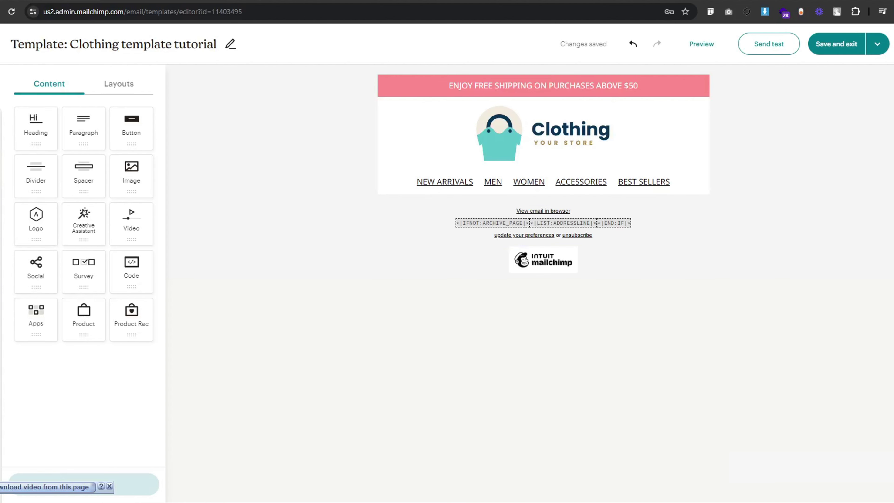
- Turn off the underline in the template's desktop link style
{"action": "left_click", "coordinate": [1, 129]}
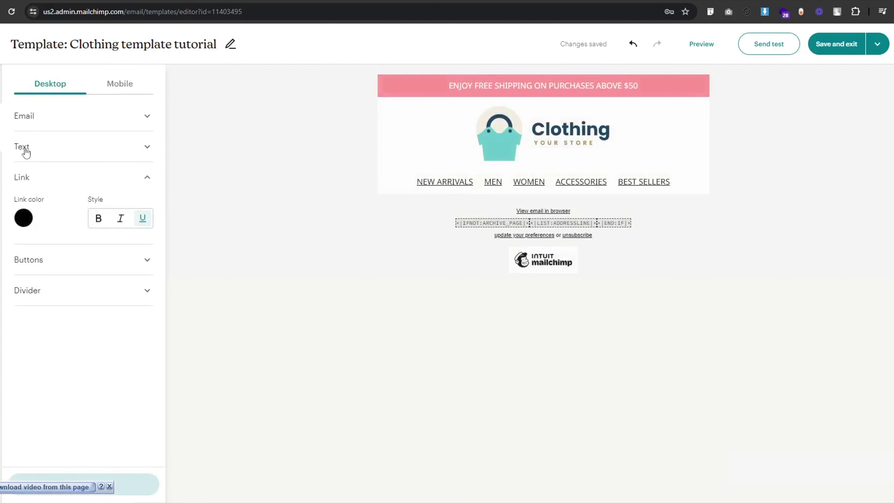
{"action": "left_click", "coordinate": [57, 185]}
{"action": "left_click", "coordinate": [57, 185]}
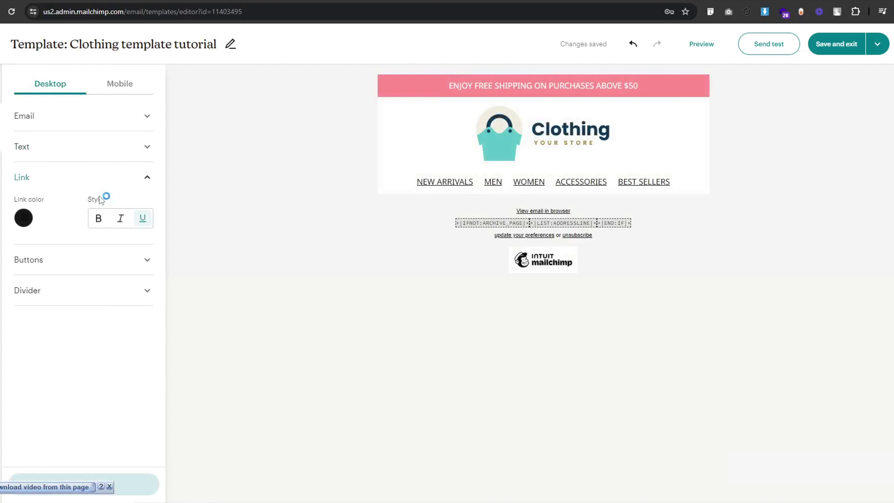
{"action": "left_click", "coordinate": [143, 219]}
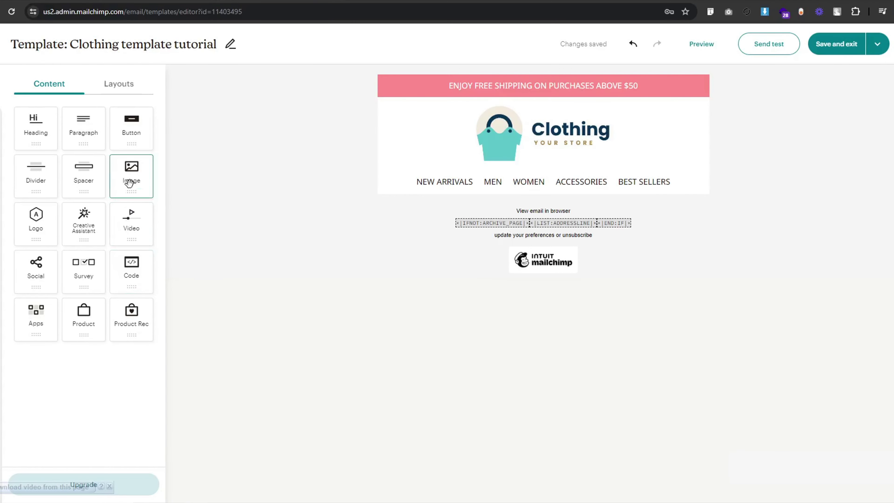
- Add an image block below the menu line and upload the image from the Banner folder into it
{"action": "left_click_drag", "start_coordinate": [130, 182], "coordinate": [556, 194]}
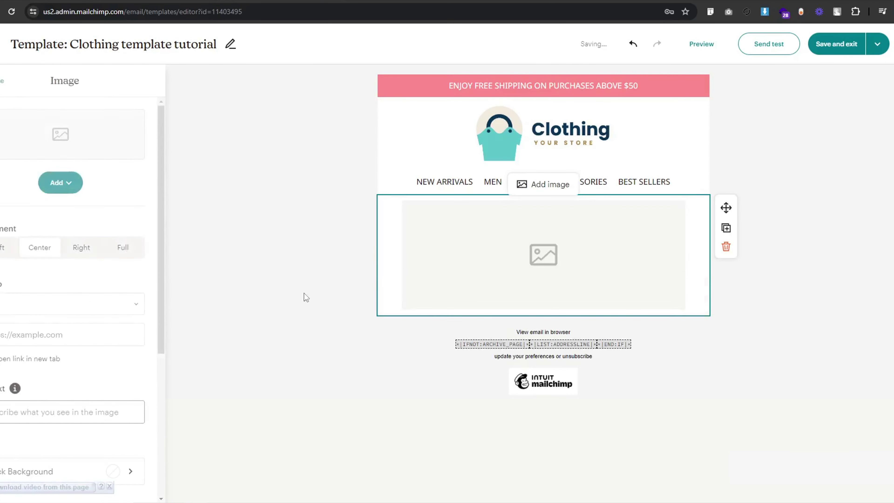
{"action": "left_click", "coordinate": [59, 183]}
{"action": "left_click", "coordinate": [67, 209]}
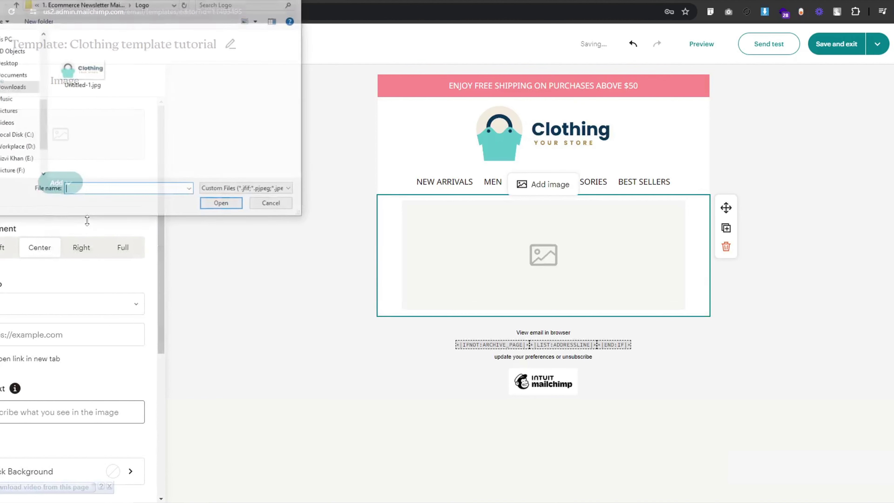
{"action": "left_click", "coordinate": [100, 9]}
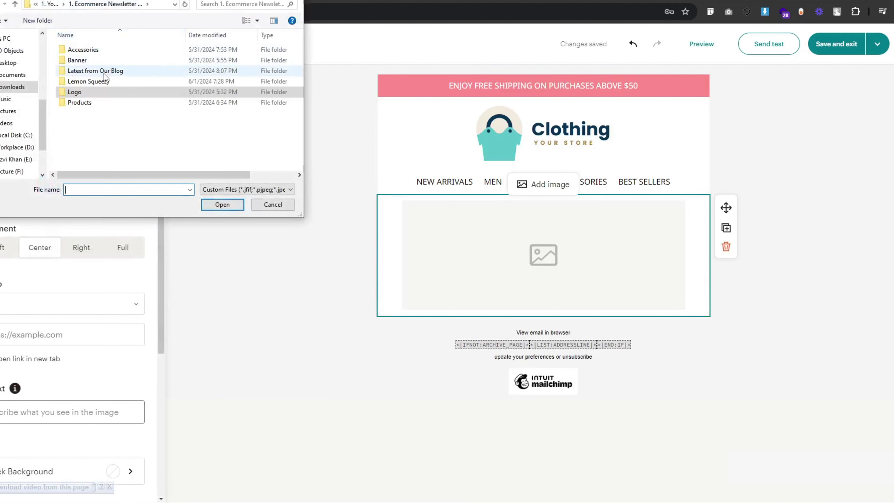
{"action": "double_click", "coordinate": [90, 60]}
{"action": "left_click", "coordinate": [99, 77]}
{"action": "left_click", "coordinate": [233, 204]}
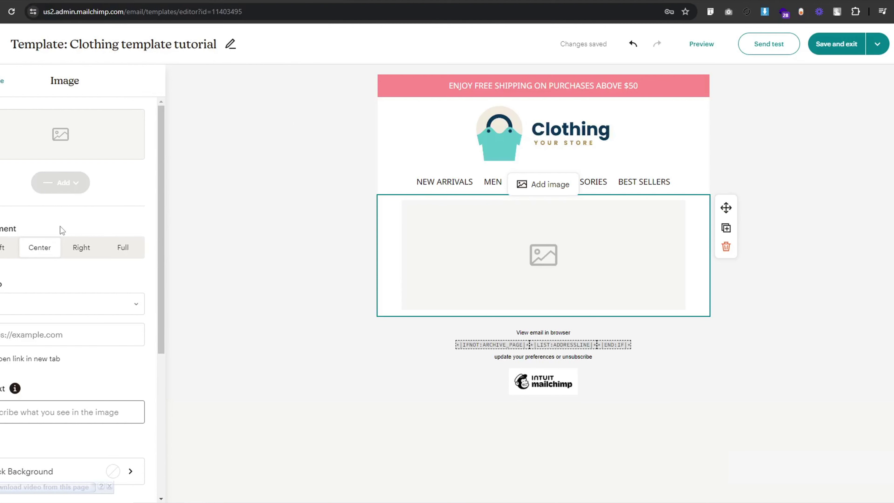
- Copy the heading text "25% Off on All Products" from the finished example's preview
{"action": "scroll", "coordinate": [405, 272], "scroll_direction": "down", "scroll_amount": 1}
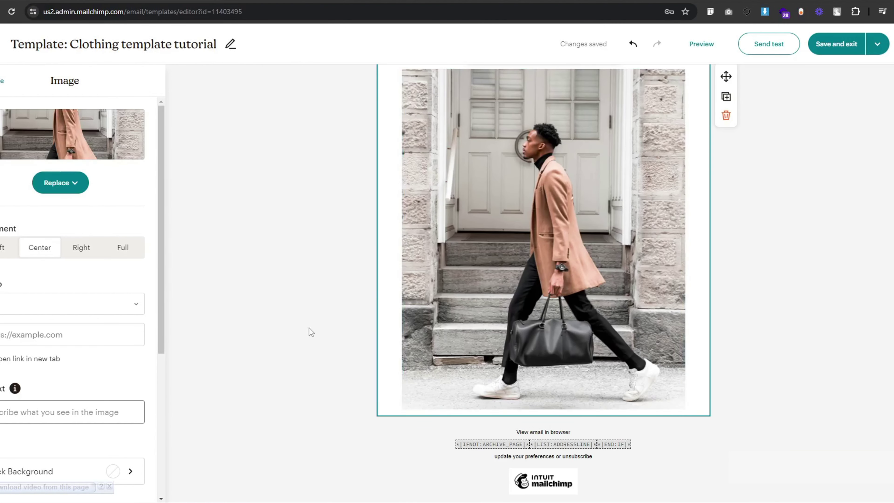
{"action": "left_click", "coordinate": [318, 325]}
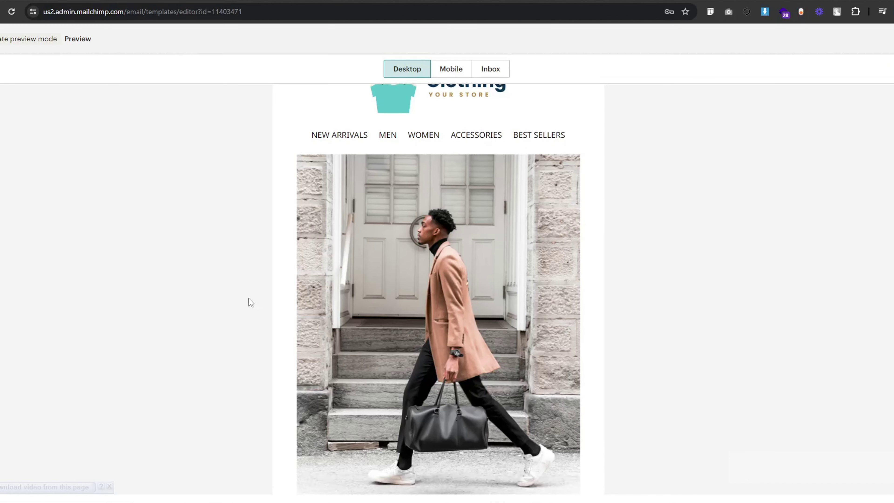
{"action": "scroll", "coordinate": [249, 297], "scroll_direction": "down", "scroll_amount": 8}
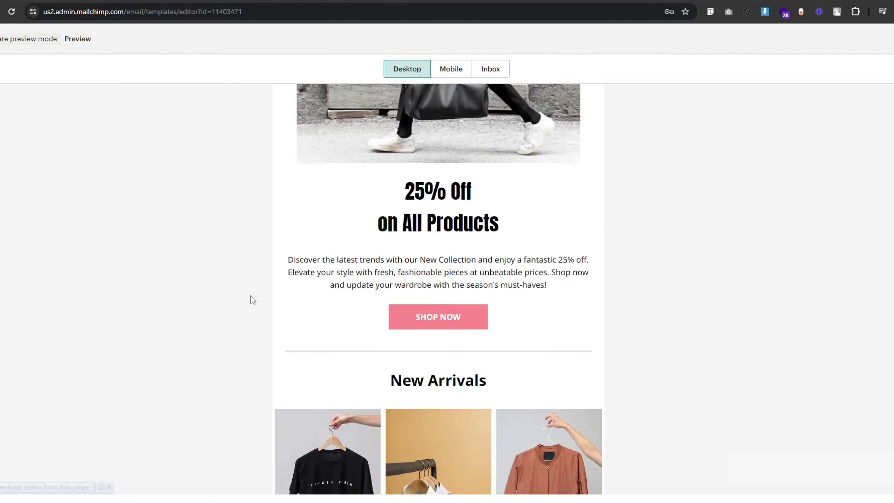
{"action": "left_click_drag", "start_coordinate": [420, 189], "coordinate": [528, 225]}
{"action": "key", "text": "ctrl+c"}
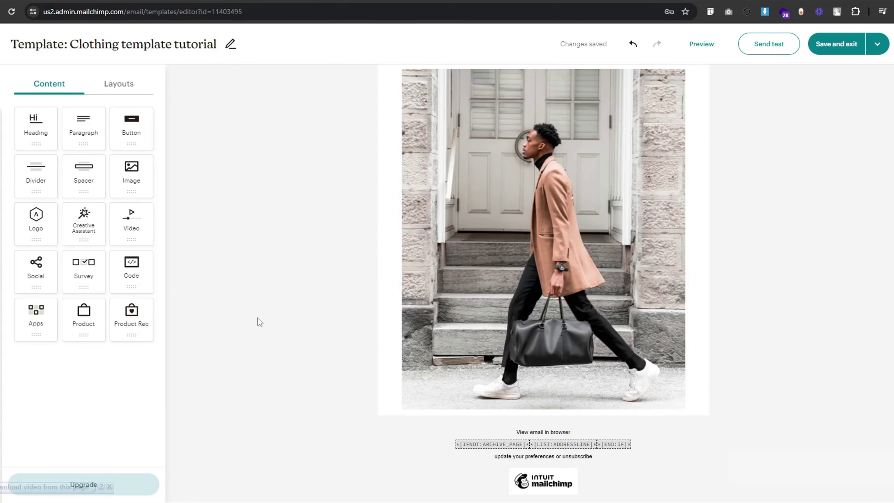
- Add a paragraph block below the hero image in the tutorial template and paste the copied heading into it without extra blank lines
{"action": "left_click_drag", "start_coordinate": [98, 142], "coordinate": [573, 408]}
{"action": "key", "text": "ctrl+v"}
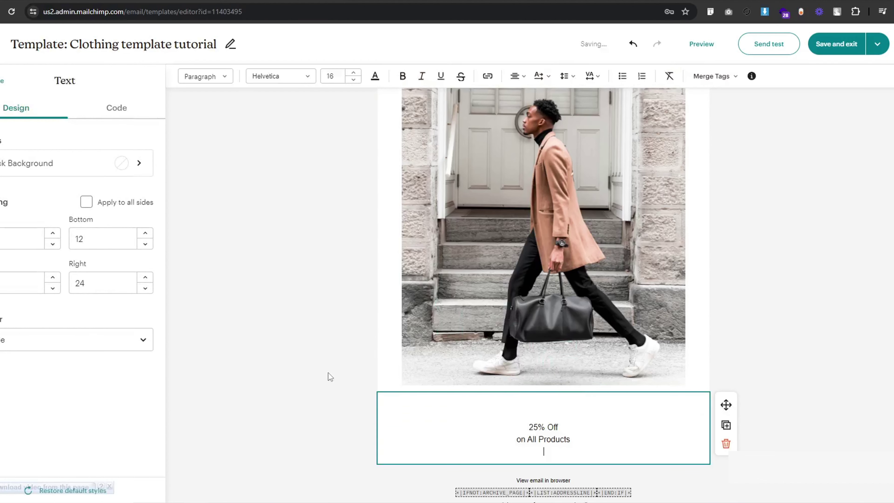
{"action": "key", "text": "BackSpace"}
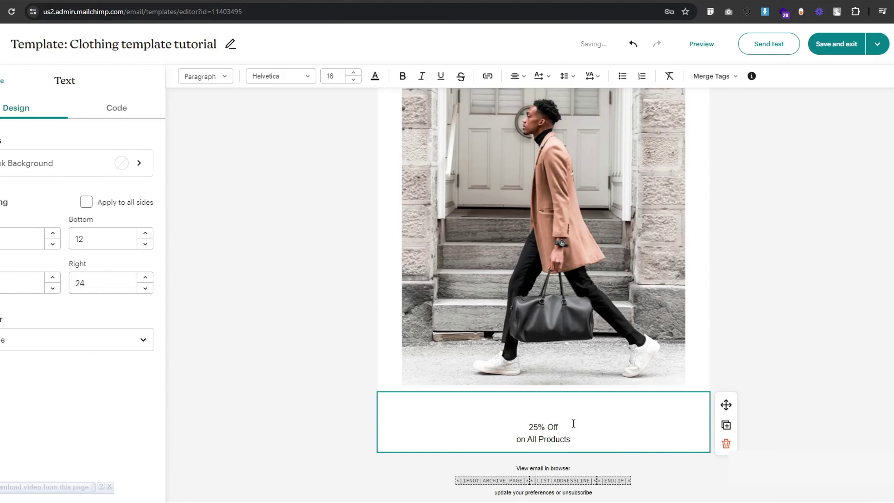
{"action": "key", "text": "BackSpace"}
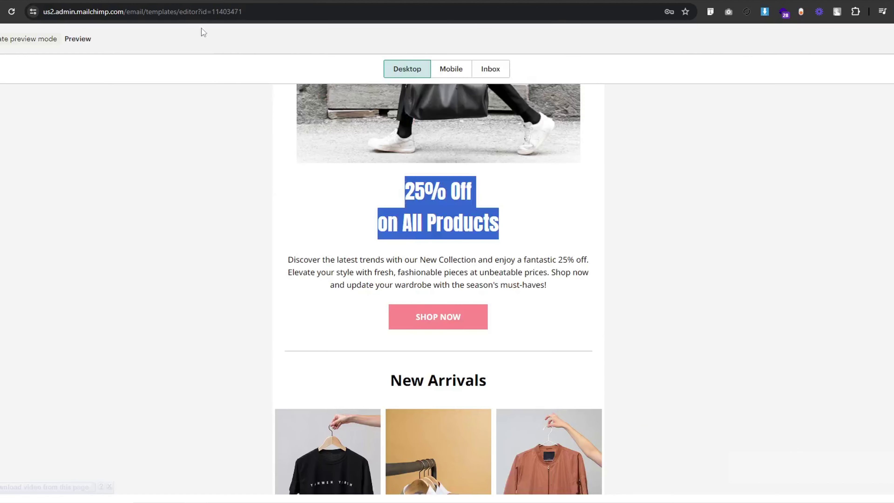
- Close the finished example's preview and open its "25% Off on All Products" block in the editor to examine the text formatting
{"action": "scroll", "coordinate": [331, 305], "scroll_direction": "down", "scroll_amount": 1}
{"action": "scroll", "coordinate": [266, 315], "scroll_direction": "up", "scroll_amount": 2}
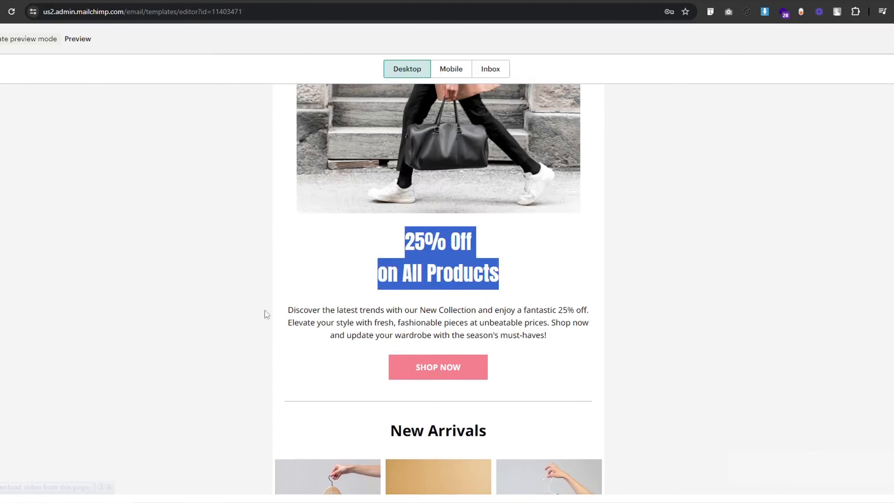
{"action": "left_click", "coordinate": [404, 310]}
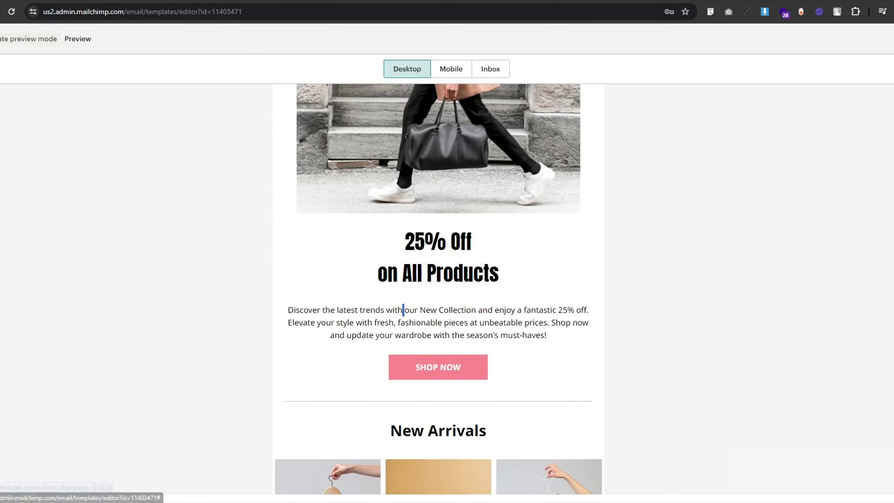
{"action": "left_click", "coordinate": [856, 43]}
{"action": "scroll", "coordinate": [341, 352], "scroll_direction": "down", "scroll_amount": 10}
{"action": "scroll", "coordinate": [341, 352], "scroll_direction": "up", "scroll_amount": 7}
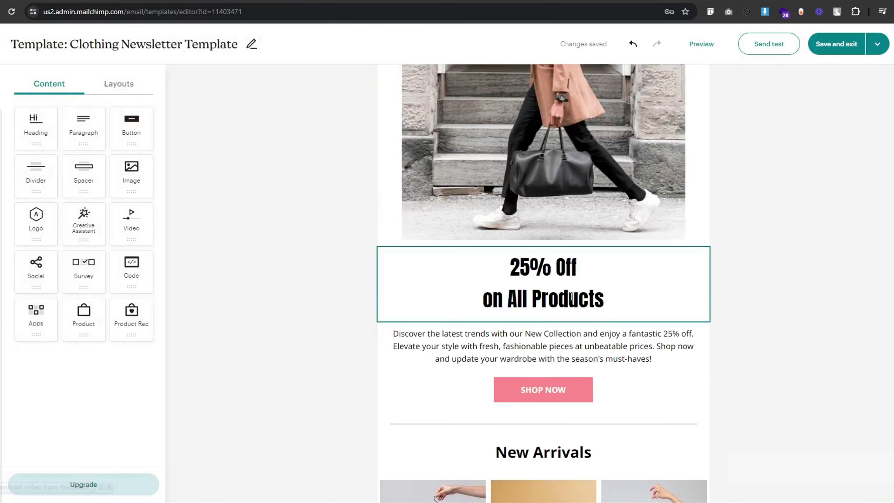
{"action": "left_click", "coordinate": [568, 299]}
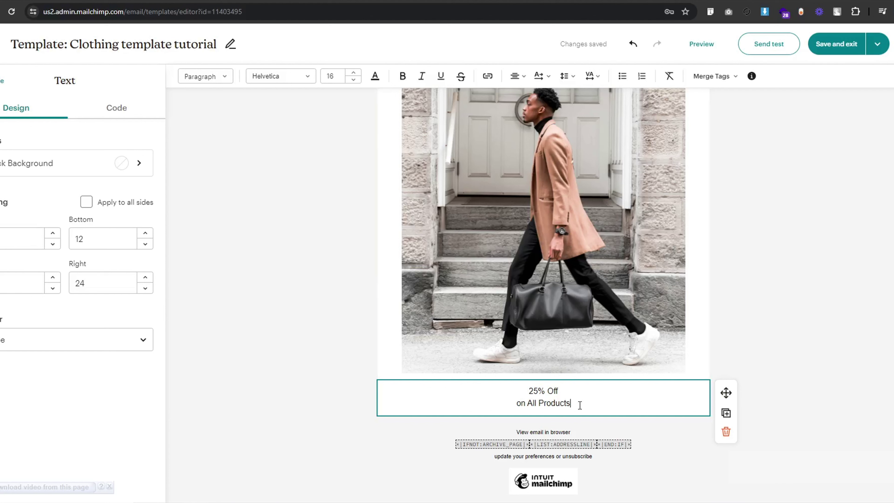
- Format the tutorial template's "25% Off on All Products" text in the Anton font at size 40
{"action": "left_click_drag", "start_coordinate": [580, 404], "coordinate": [517, 388]}
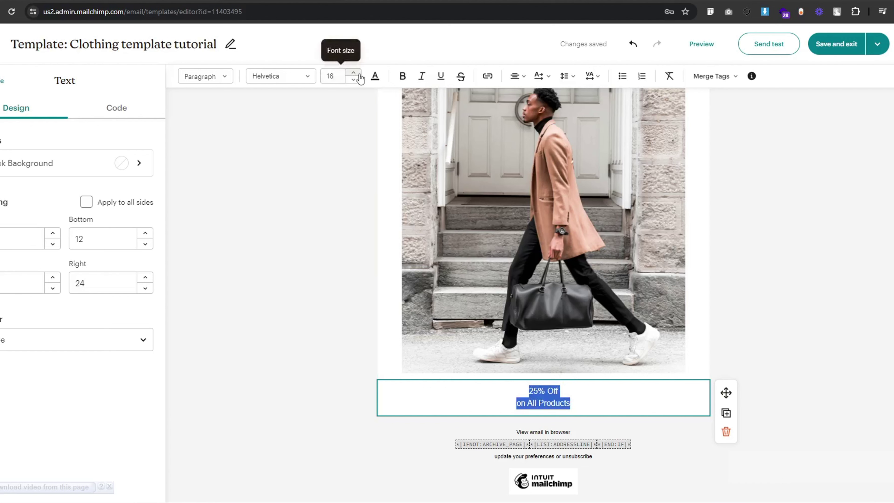
{"action": "left_click", "coordinate": [353, 73]}
{"action": "left_click", "coordinate": [337, 74]}
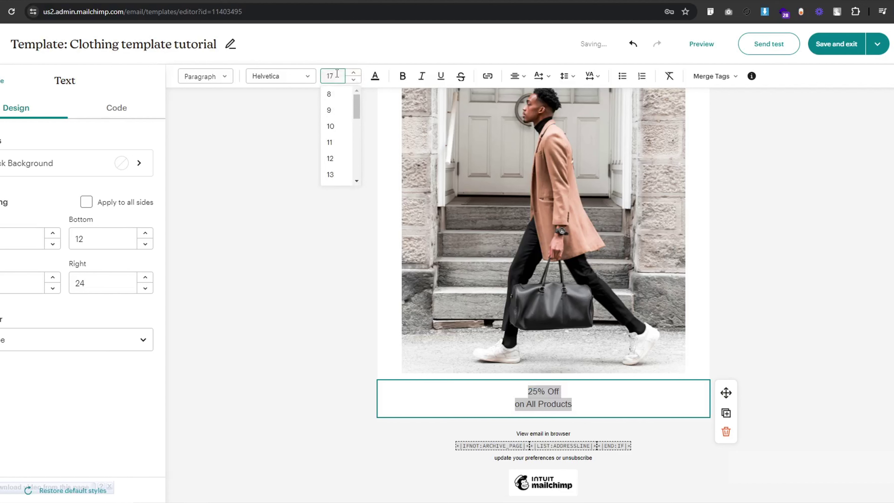
{"action": "scroll", "coordinate": [341, 183], "scroll_direction": "down", "scroll_amount": 8}
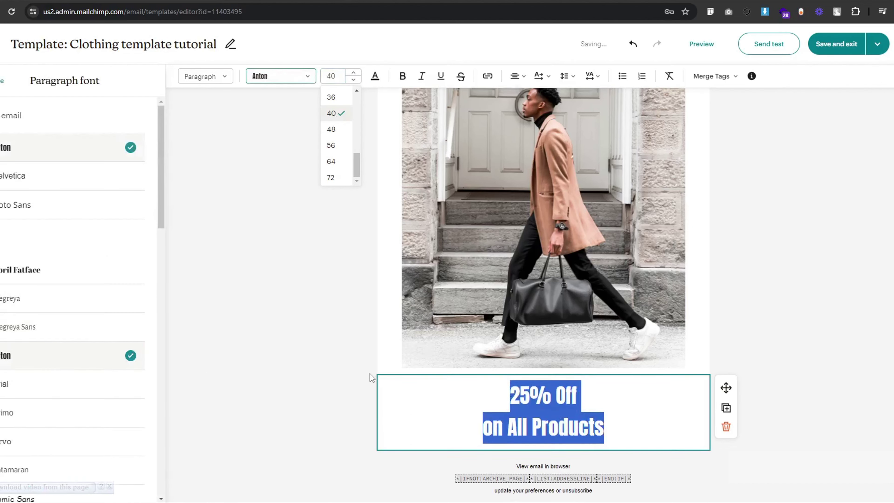
{"action": "left_click", "coordinate": [371, 375]}
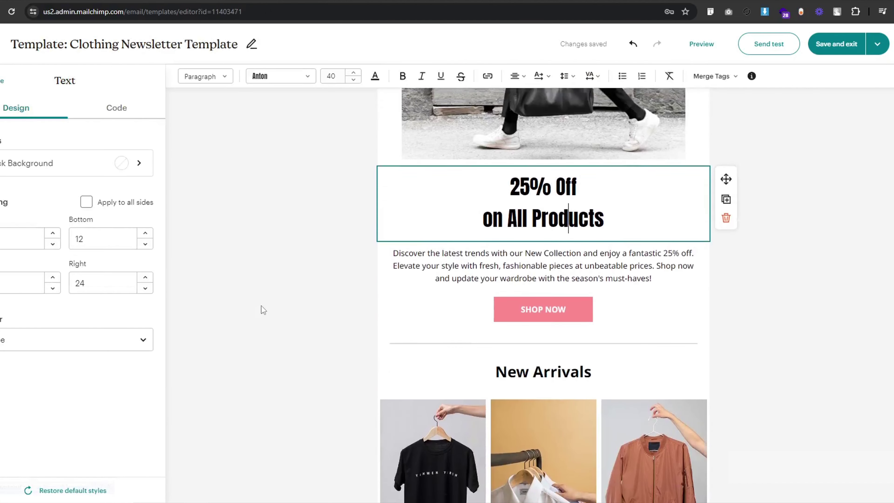
- Copy the whole "Discover the latest trends" description paragraph from the finished example
{"action": "left_click", "coordinate": [263, 310]}
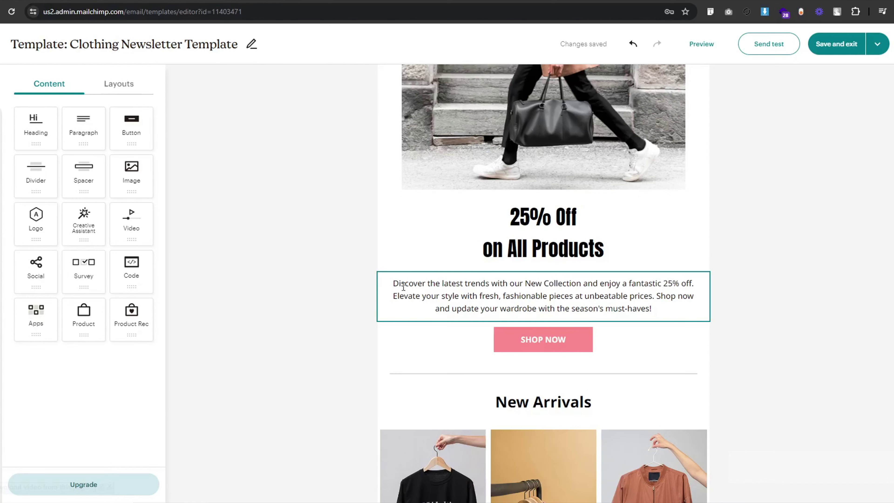
{"action": "left_click", "coordinate": [427, 283]}
{"action": "triple_click", "coordinate": [417, 301]}
{"action": "key", "text": "ctrl+c"}
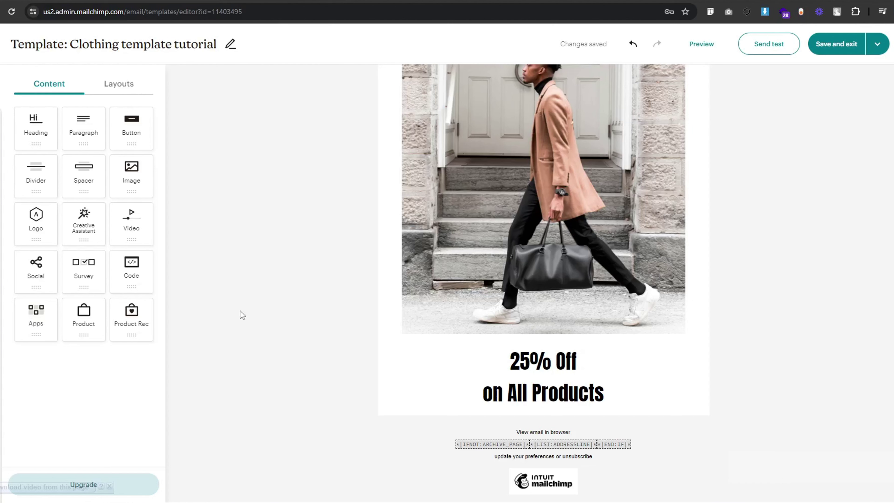
- Add a paragraph block below the tutorial template's 25% Off heading, paste the description into it and remove the extra blank lines
{"action": "left_click_drag", "start_coordinate": [75, 139], "coordinate": [577, 403]}
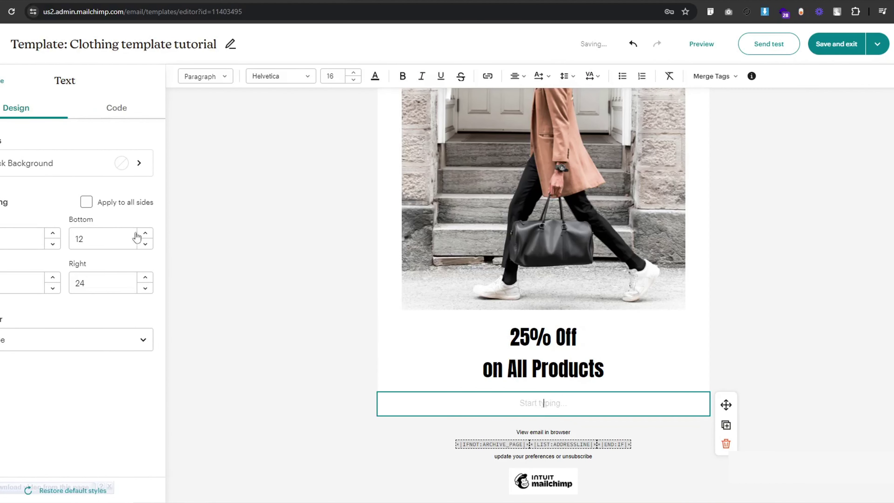
{"action": "key", "text": "ctrl+v"}
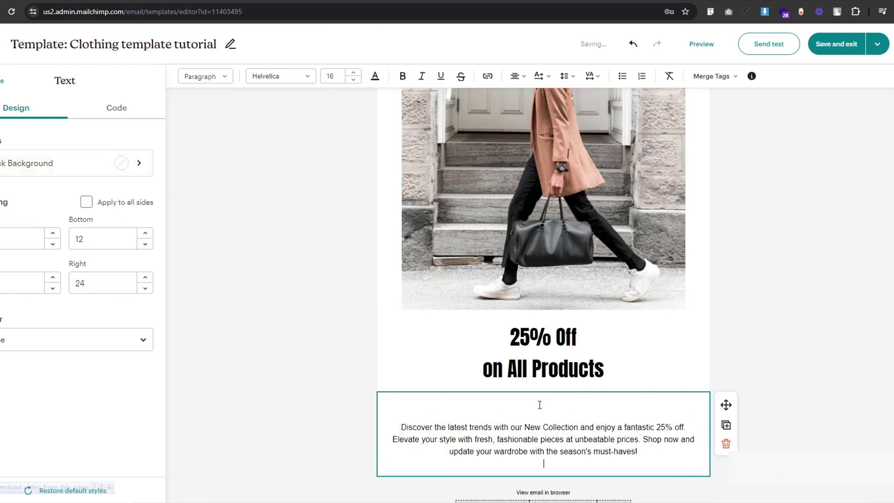
{"action": "key", "text": "BackSpace"}
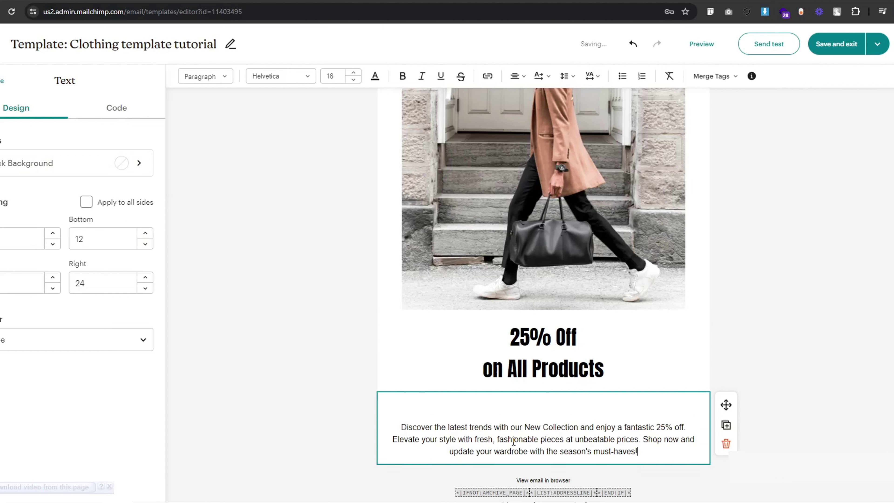
{"action": "key", "text": "BackSpace"}
{"action": "key", "text": "BackSpace"}
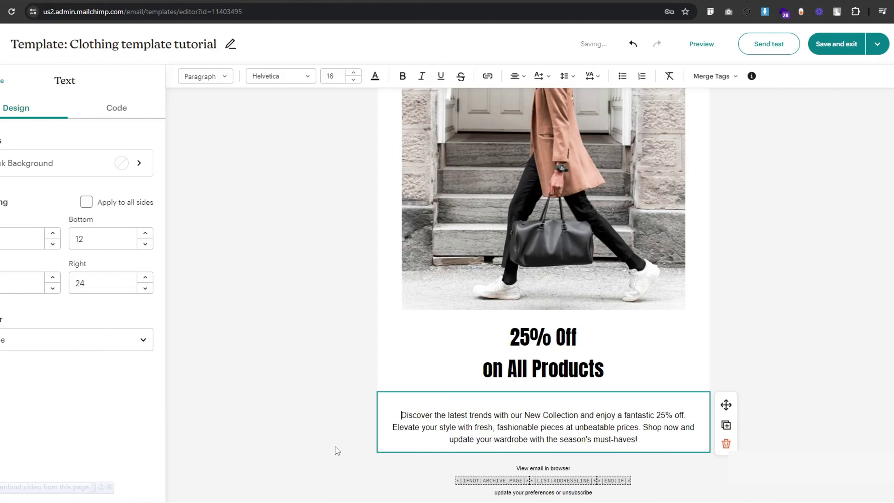
{"action": "scroll", "coordinate": [336, 438], "scroll_direction": "down", "scroll_amount": 1}
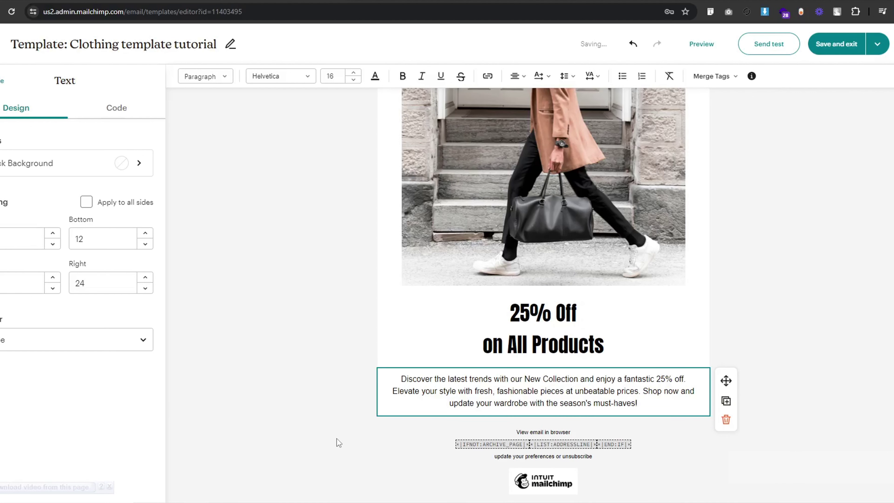
- Change the font of the whole description paragraph to Noto Sans
{"action": "key", "text": "ctrl+a"}
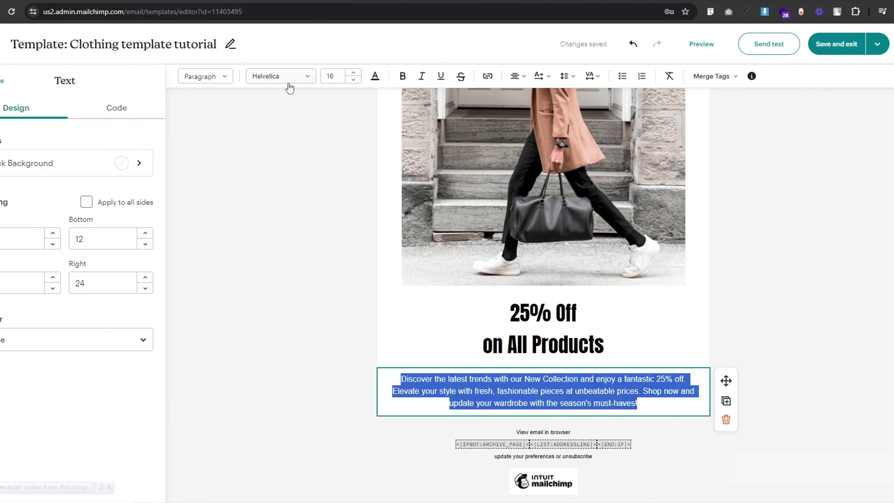
{"action": "left_click", "coordinate": [287, 79]}
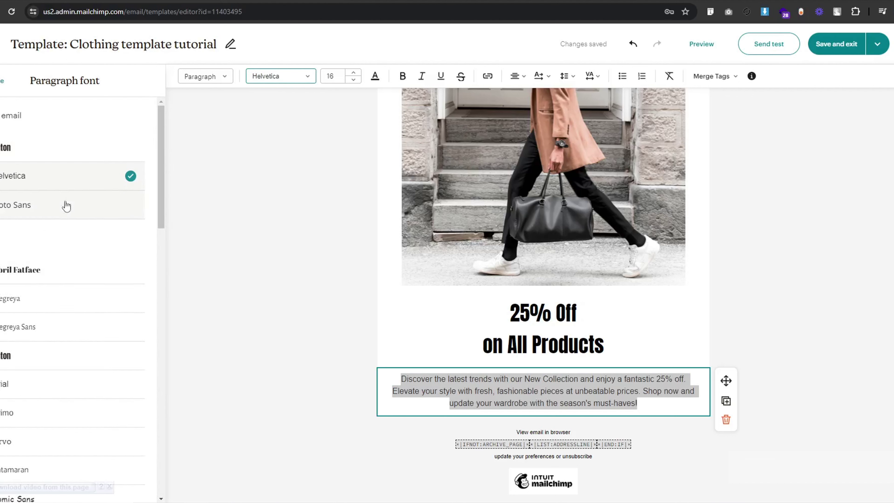
{"action": "left_click", "coordinate": [85, 212]}
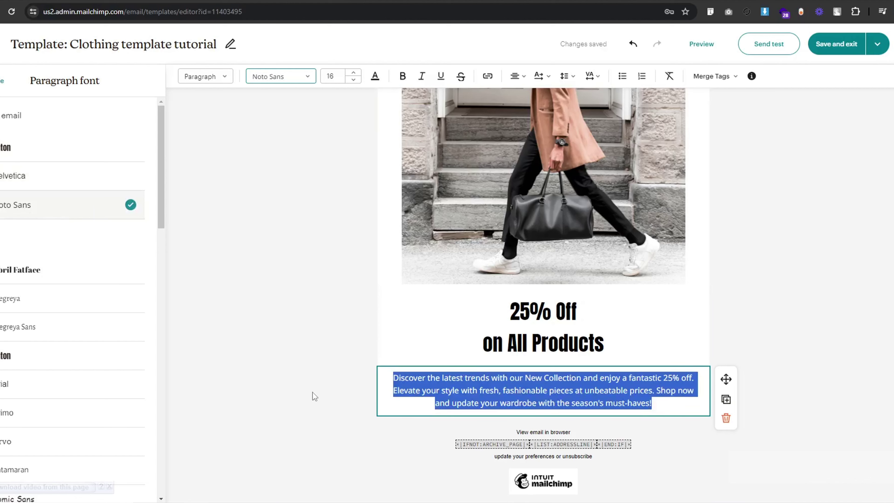
{"action": "left_click", "coordinate": [320, 397]}
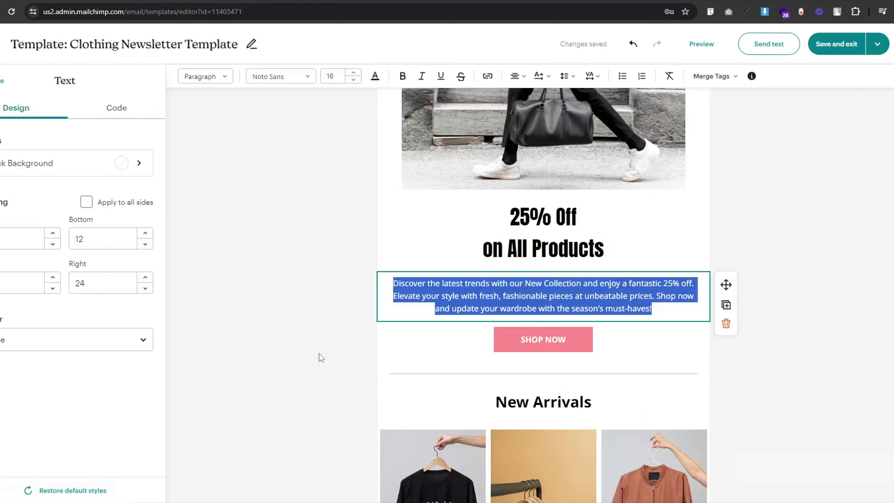
- Add a button block below the description paragraph in the tutorial template and label it SHOP NOW
{"action": "scroll", "coordinate": [319, 356], "scroll_direction": "down", "scroll_amount": 3}
{"action": "left_click", "coordinate": [319, 356]}
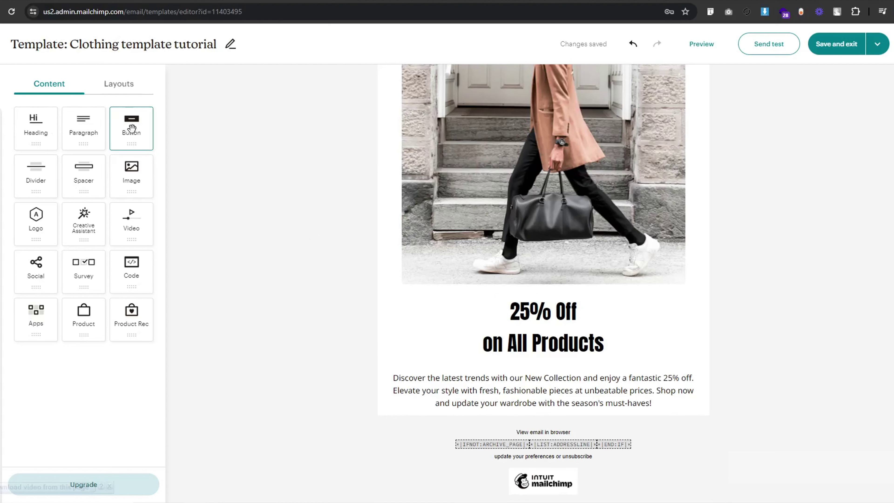
{"action": "left_click_drag", "start_coordinate": [131, 129], "coordinate": [564, 409]}
{"action": "scroll", "coordinate": [412, 368], "scroll_direction": "down", "scroll_amount": 1}
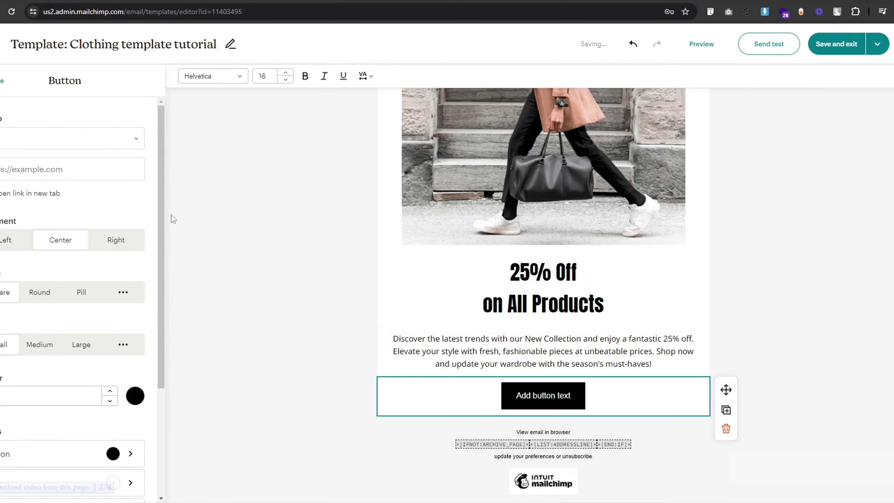
{"action": "double_click", "coordinate": [541, 395]}
{"action": "triple_click", "coordinate": [541, 395]}
{"action": "type", "text": "S"}
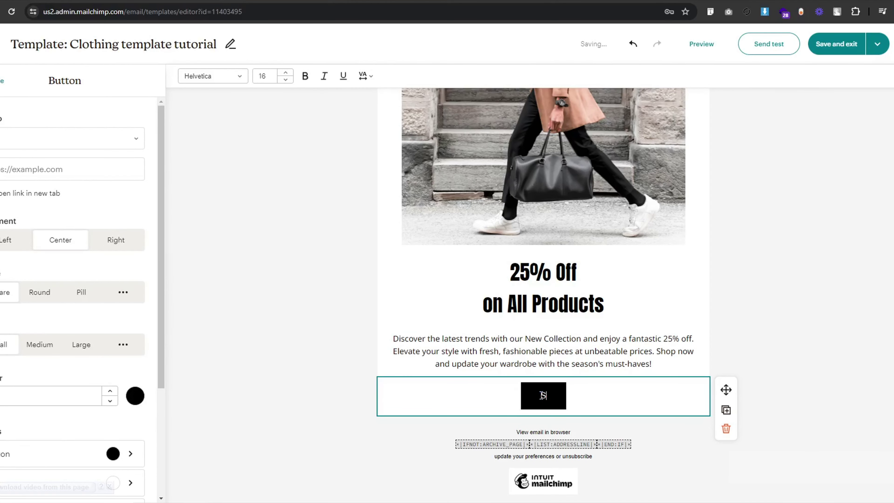
{"action": "type", "text": "HOP NOW"}
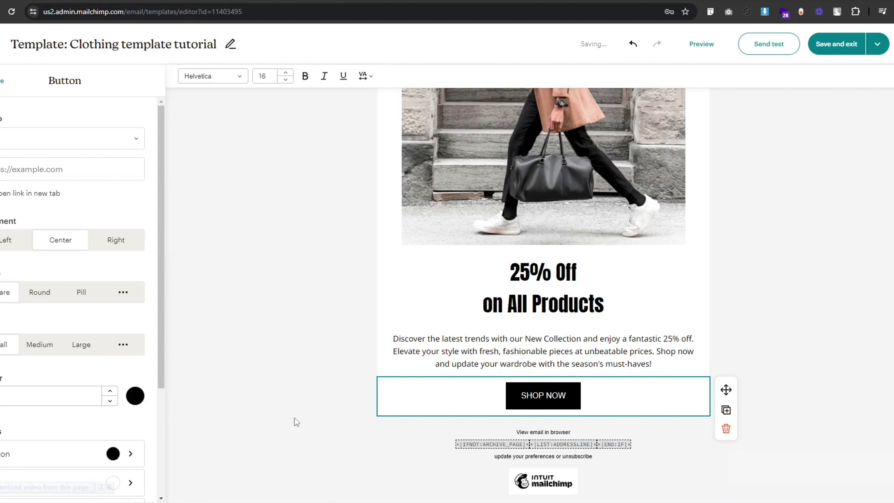
{"action": "left_click", "coordinate": [295, 421]}
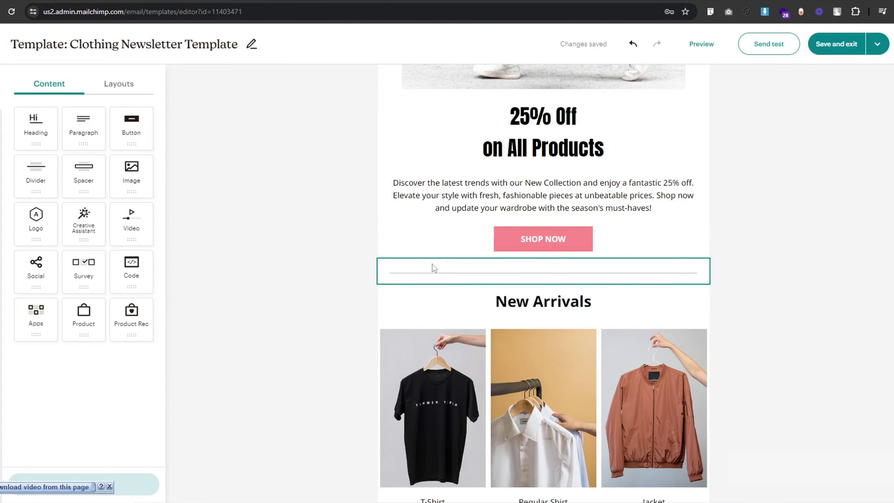
- Match the tutorial template's SHOP NOW button to the finished example's size, setting its width to 35% and height to 24px
{"action": "left_click", "coordinate": [488, 247]}
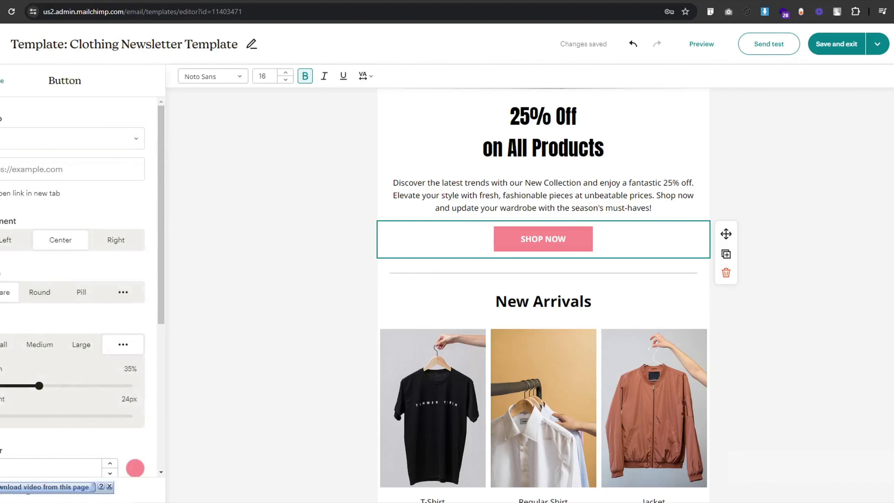
{"action": "scroll", "coordinate": [84, 219], "scroll_direction": "down", "scroll_amount": 2}
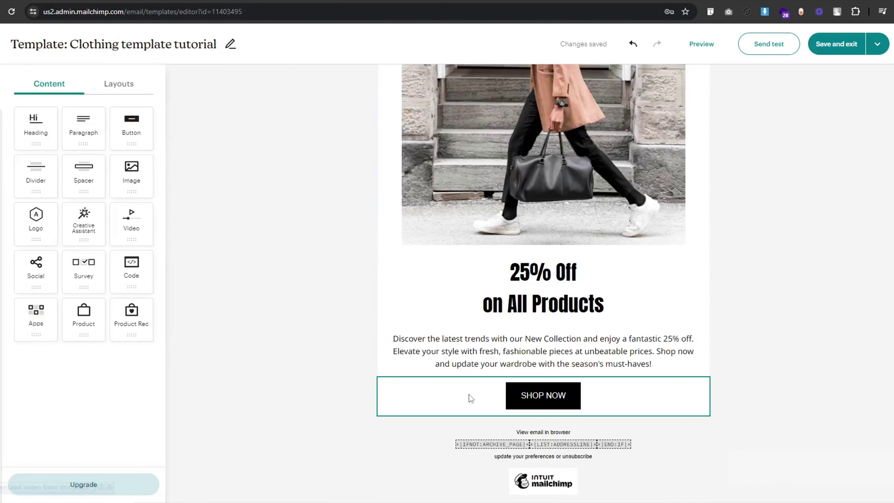
{"action": "left_click", "coordinate": [469, 397]}
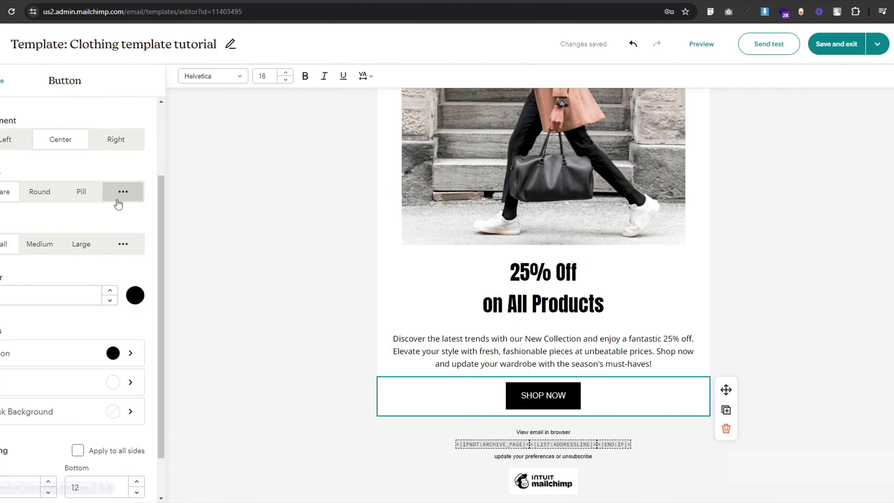
{"action": "left_click", "coordinate": [123, 243]}
{"action": "left_click_drag", "start_coordinate": [0, 285], "coordinate": [40, 295]}
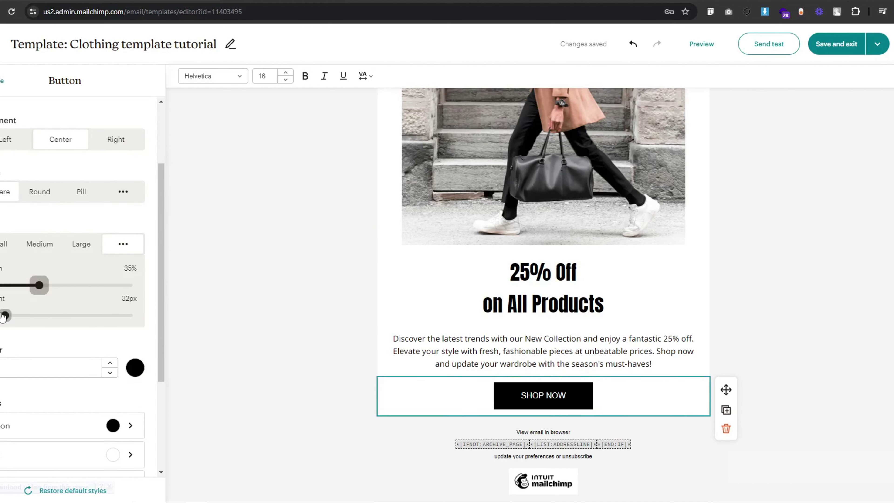
{"action": "left_click_drag", "start_coordinate": [4, 316], "coordinate": [0, 316]}
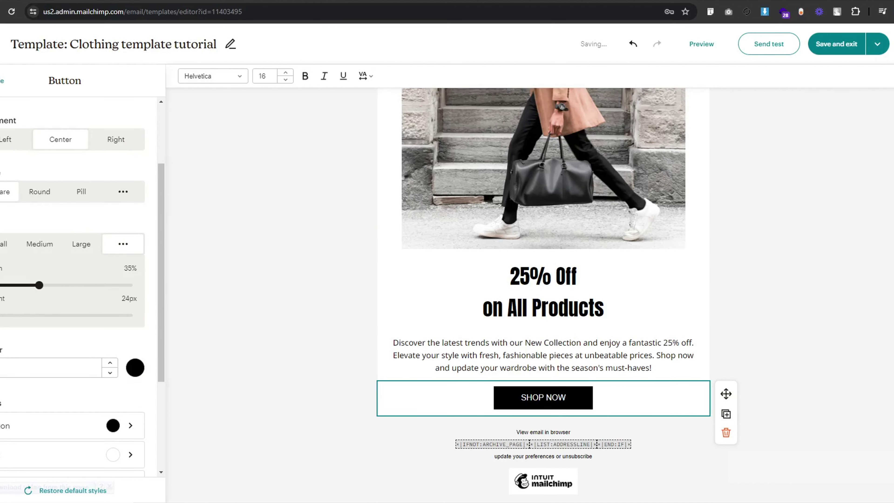
- Change the SHOP NOW button's fill color from black to the pink already used in the email
{"action": "scroll", "coordinate": [71, 282], "scroll_direction": "down", "scroll_amount": 1}
{"action": "scroll", "coordinate": [80, 333], "scroll_direction": "down", "scroll_amount": 1}
{"action": "left_click", "coordinate": [80, 329]}
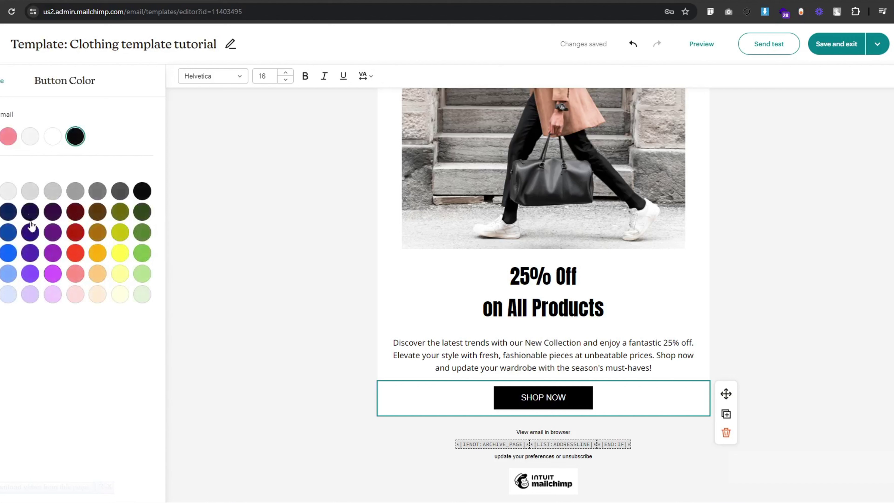
{"action": "left_click", "coordinate": [9, 138]}
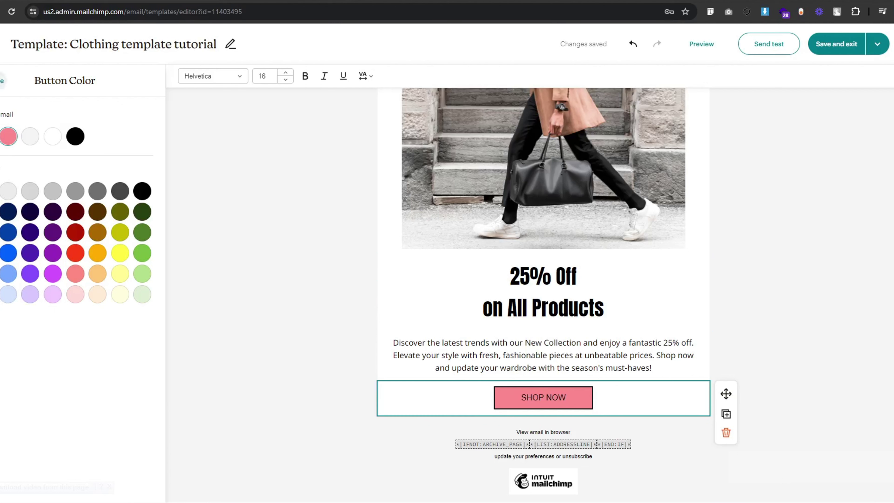
{"action": "left_click", "coordinate": [2, 81]}
- Lower the SHOP NOW button's border width and set the border color to the email's pink
{"action": "scroll", "coordinate": [70, 281], "scroll_direction": "down", "scroll_amount": 5}
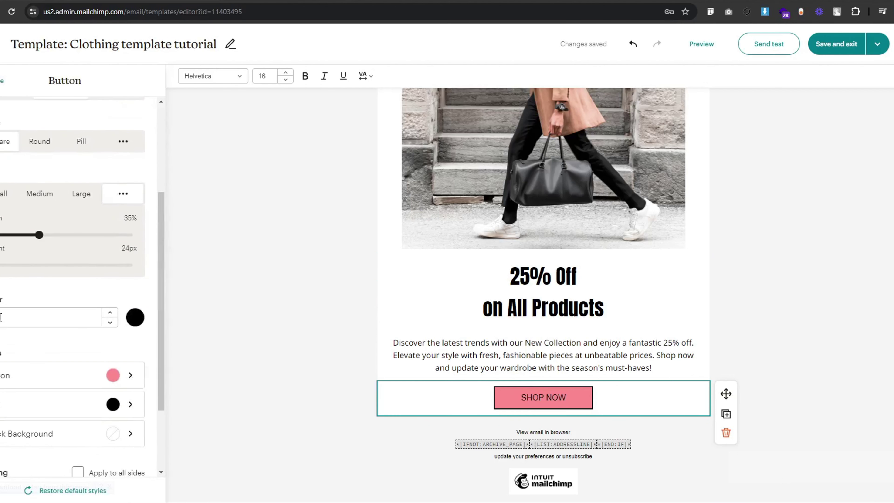
{"action": "left_click", "coordinate": [2, 317]}
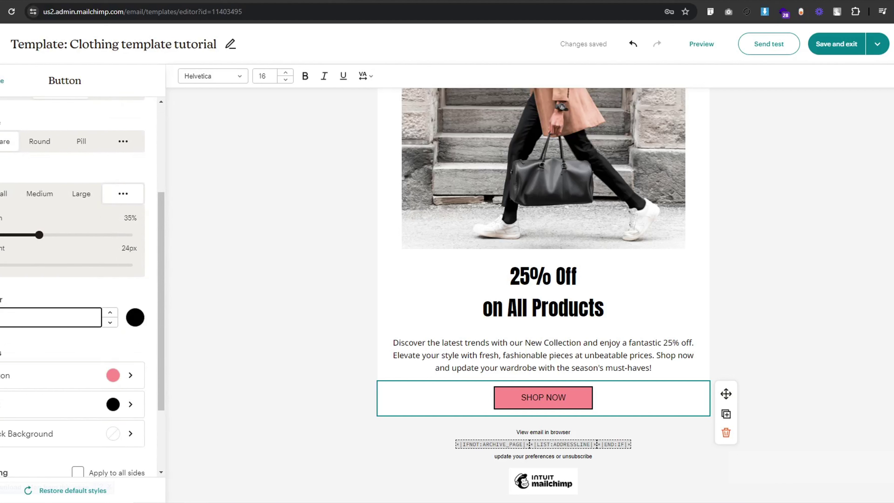
{"action": "key", "text": "Down"}
{"action": "left_click", "coordinate": [136, 317]}
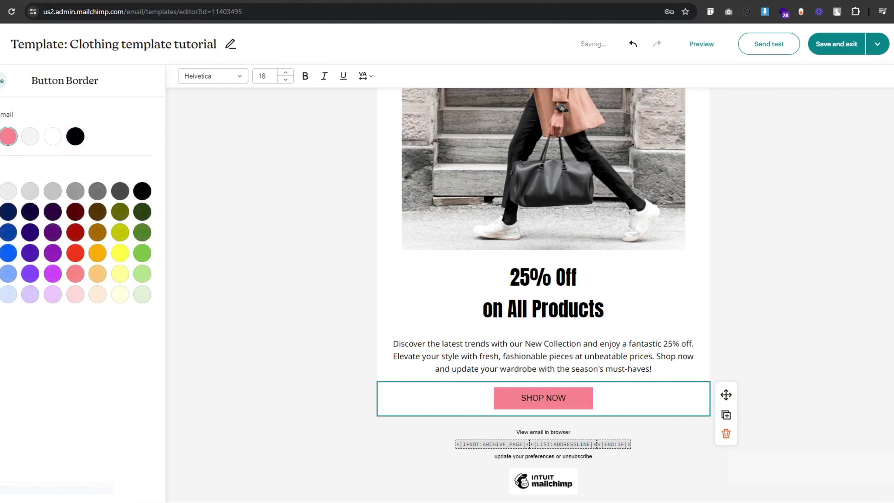
{"action": "left_click", "coordinate": [2, 80]}
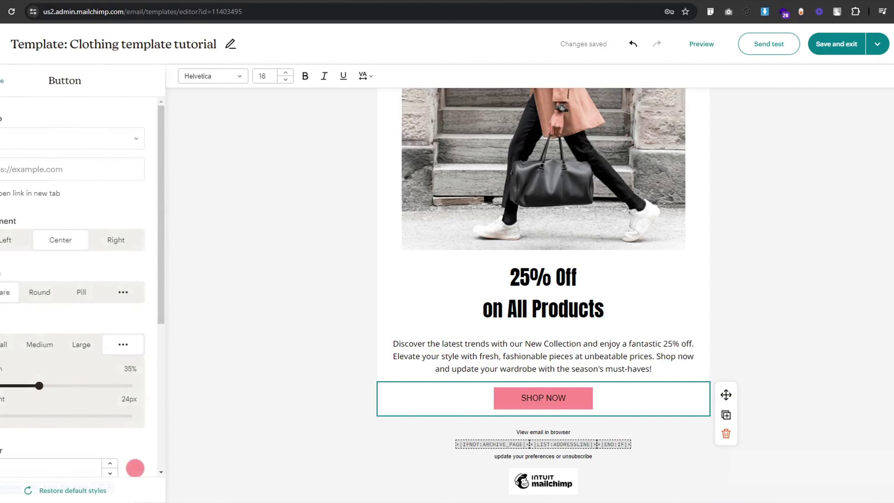
- Set the SHOP NOW button's text color to white
{"action": "scroll", "coordinate": [72, 281], "scroll_direction": "down", "scroll_amount": 5}
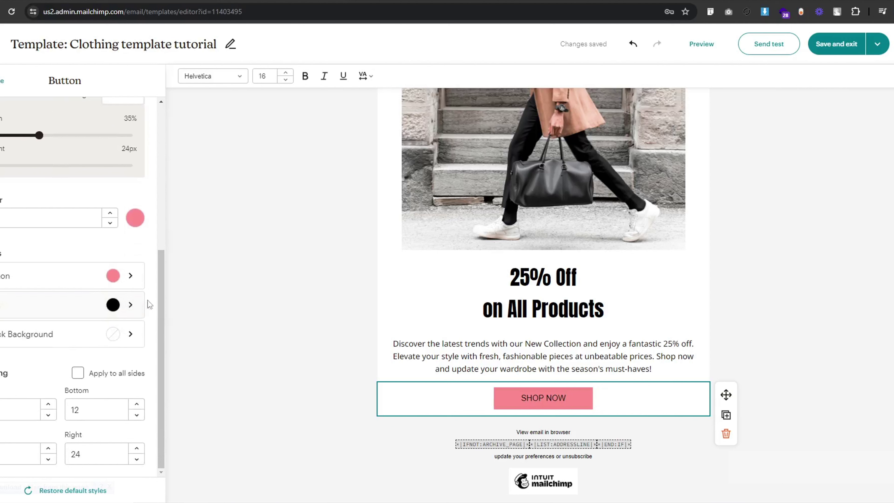
{"action": "left_click", "coordinate": [114, 305]}
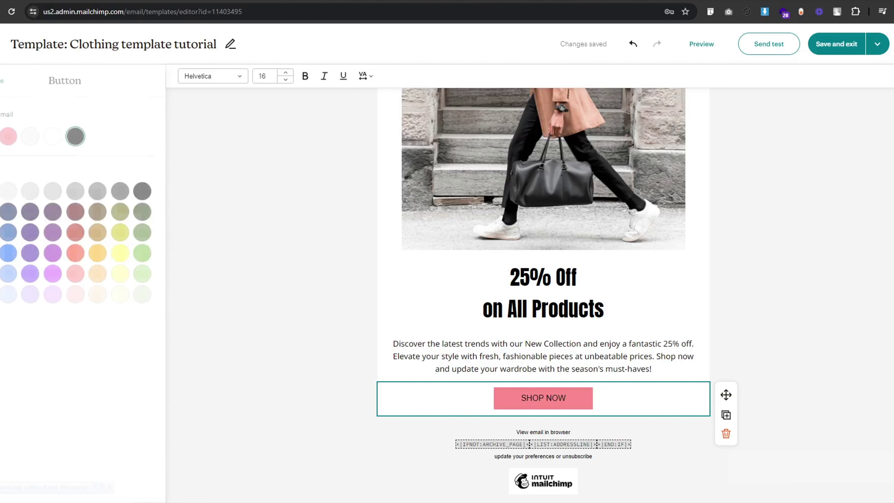
{"action": "left_click", "coordinate": [53, 138]}
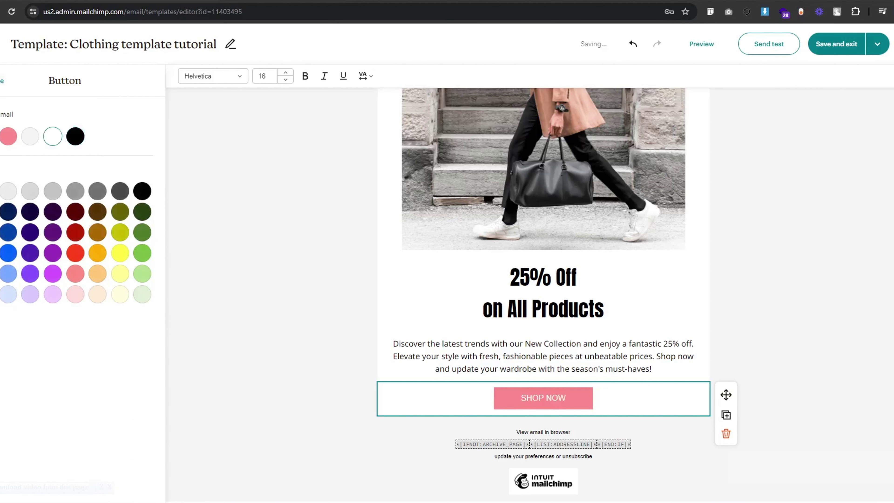
{"action": "left_click", "coordinate": [2, 80]}
{"action": "scroll", "coordinate": [72, 281], "scroll_direction": "down", "scroll_amount": 2}
{"action": "scroll", "coordinate": [72, 282], "scroll_direction": "down", "scroll_amount": 3}
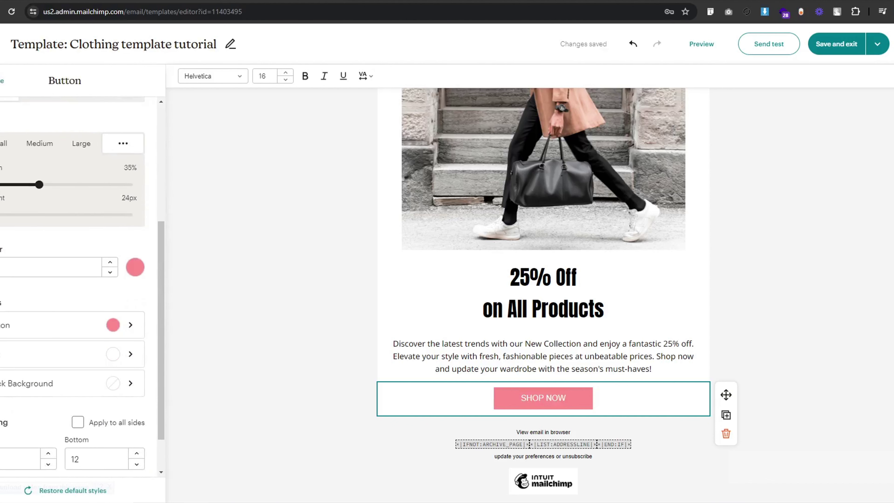
{"action": "scroll", "coordinate": [72, 282], "scroll_direction": "up", "scroll_amount": 5}
{"action": "scroll", "coordinate": [72, 281], "scroll_direction": "up", "scroll_amount": 1}
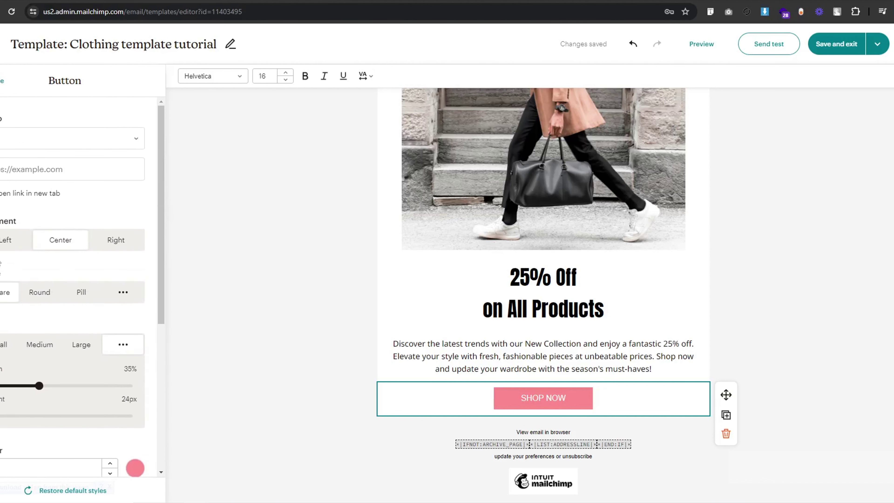
- Link the SHOP NOW button to the web address cycloto.com
{"action": "left_click", "coordinate": [39, 163]}
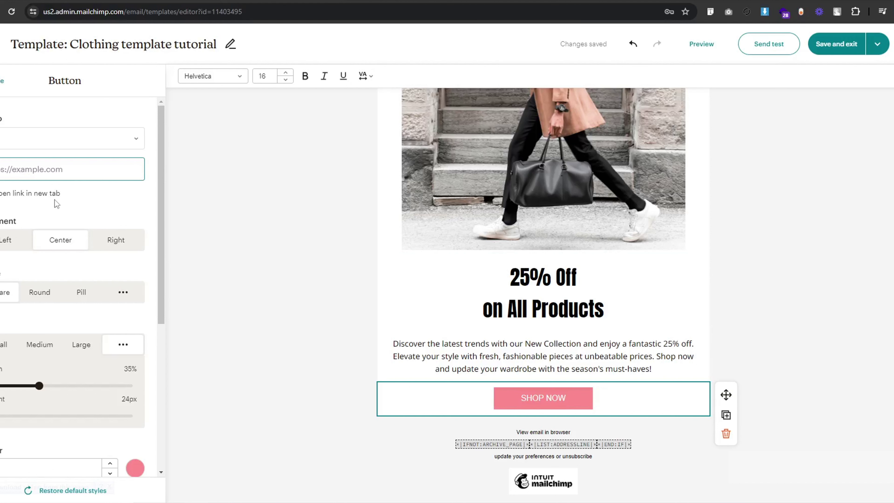
{"action": "type", "text": "w"}
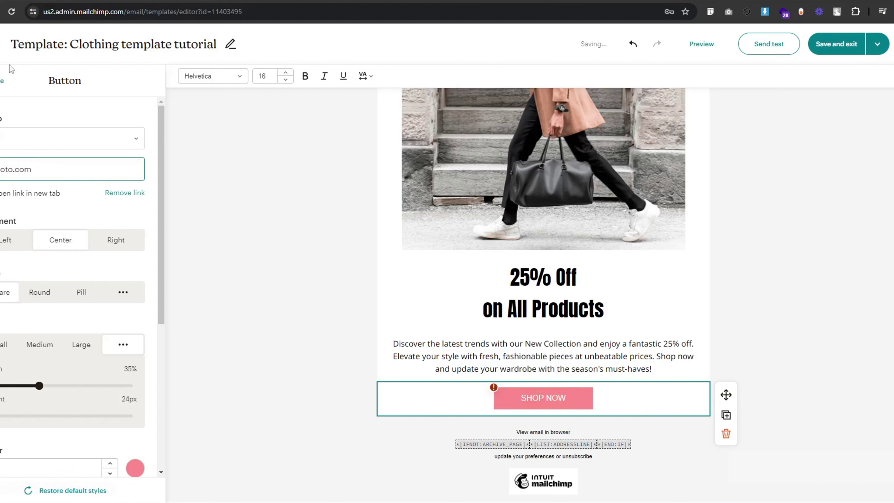
{"action": "left_click", "coordinate": [3, 82]}
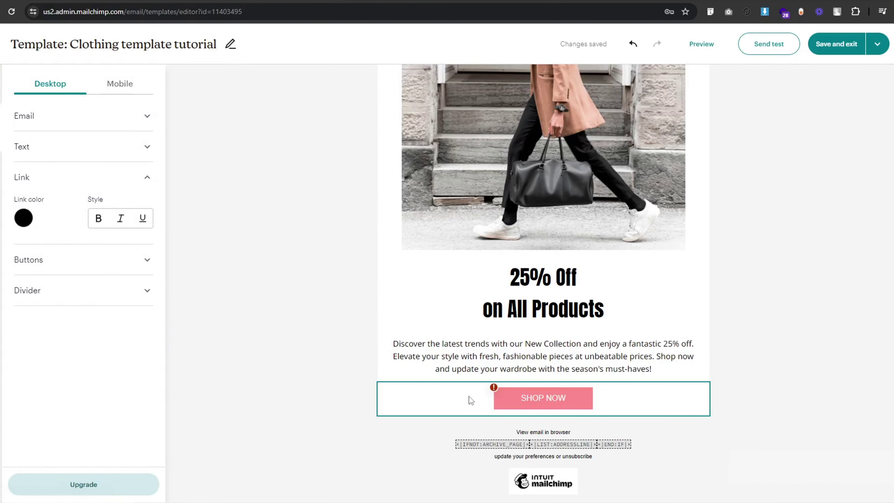
- Change the SHOP NOW button's font to Noto Sans and make its label bold
{"action": "left_click", "coordinate": [471, 400]}
{"action": "left_click", "coordinate": [204, 76]}
{"action": "left_click", "coordinate": [35, 205]}
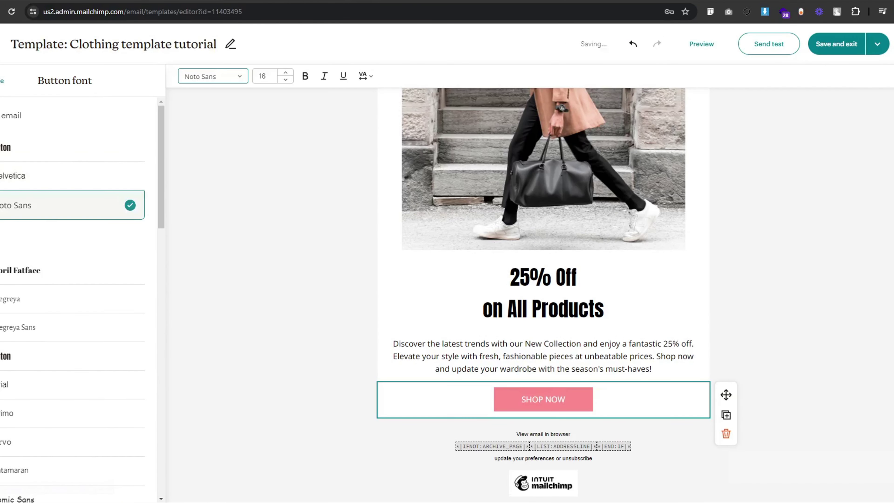
{"action": "left_click", "coordinate": [333, 192]}
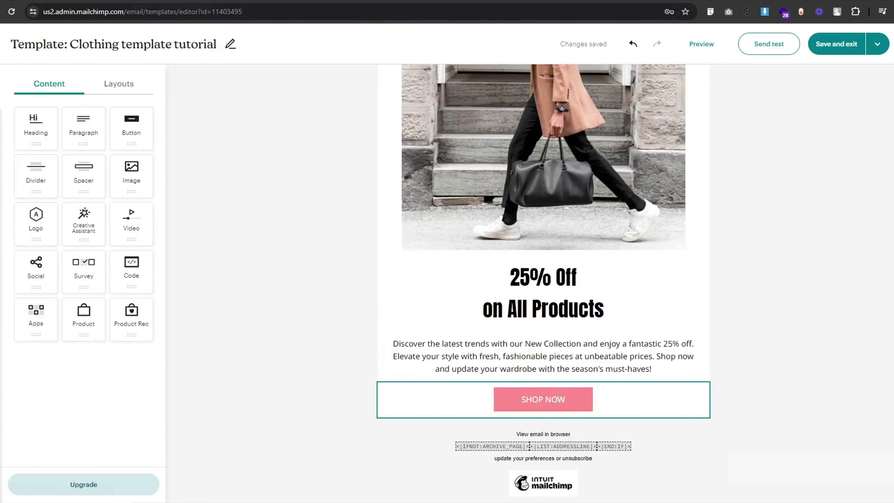
{"action": "triple_click", "coordinate": [557, 398]}
{"action": "left_click", "coordinate": [304, 76]}
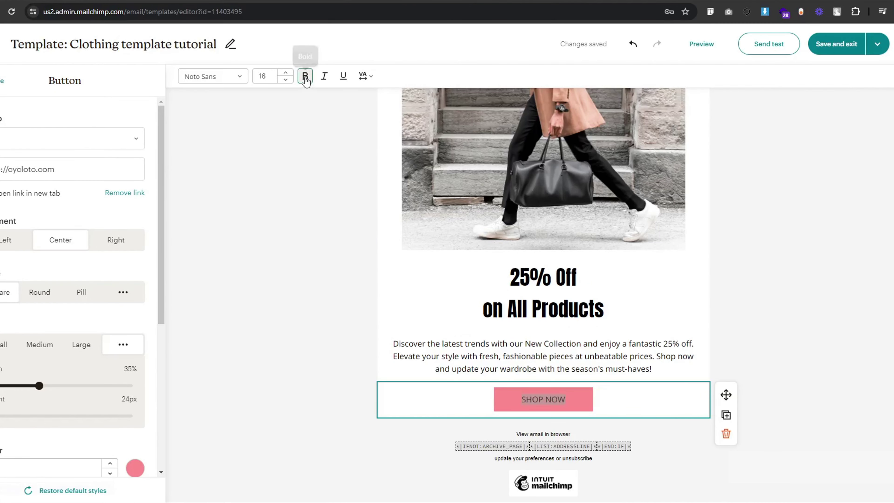
{"action": "left_click", "coordinate": [292, 397]}
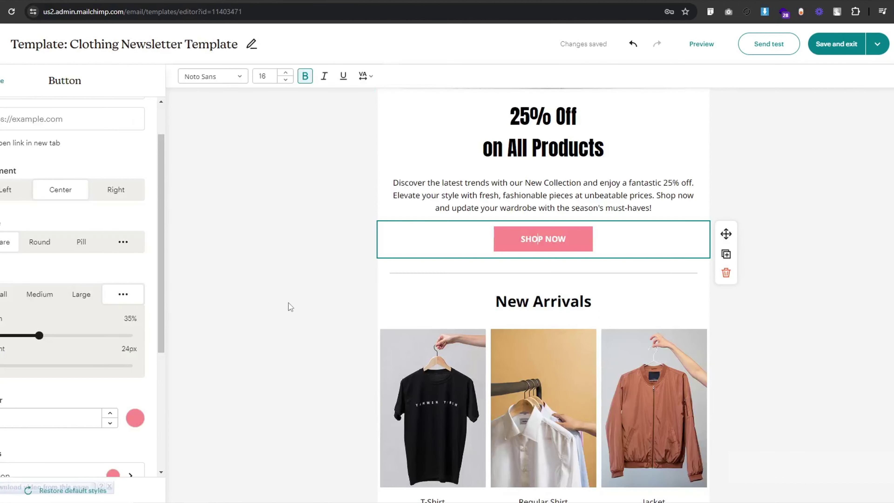
- Add a divider block directly below the tutorial template's SHOP NOW button, as in the finished example
{"action": "left_click", "coordinate": [292, 299]}
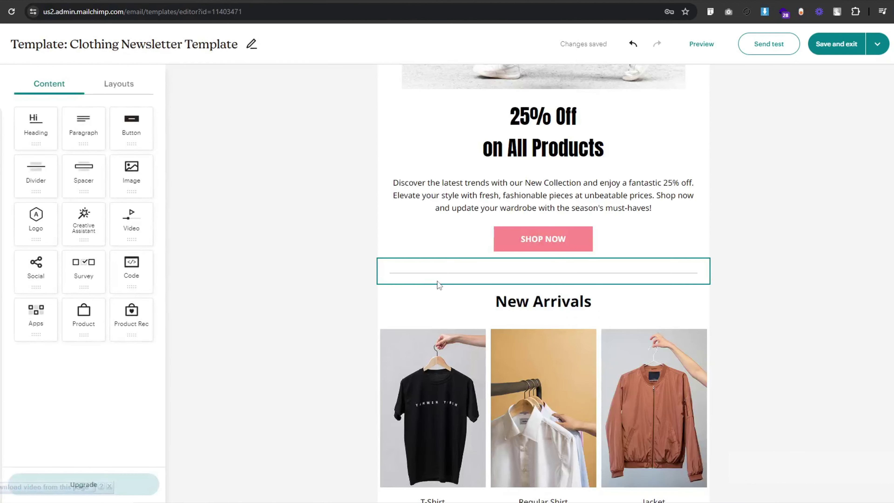
{"action": "scroll", "coordinate": [438, 180], "scroll_direction": "down", "scroll_amount": 3}
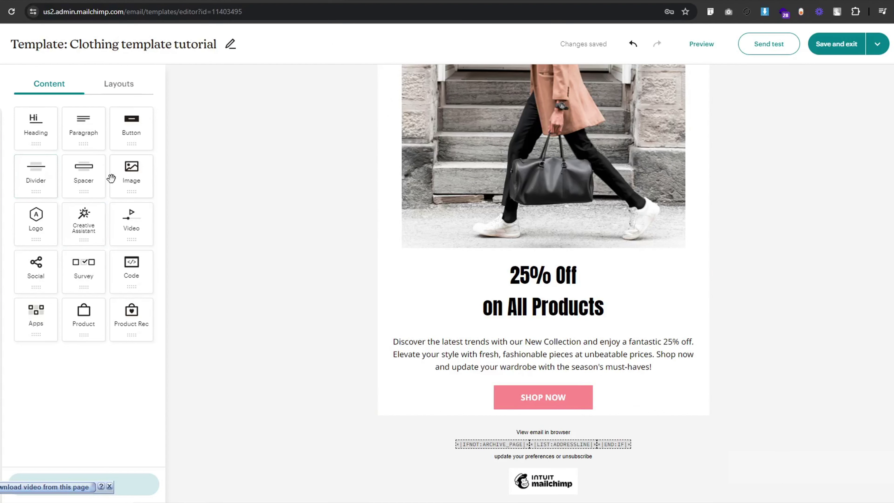
{"action": "left_click_drag", "start_coordinate": [36, 176], "coordinate": [560, 425]}
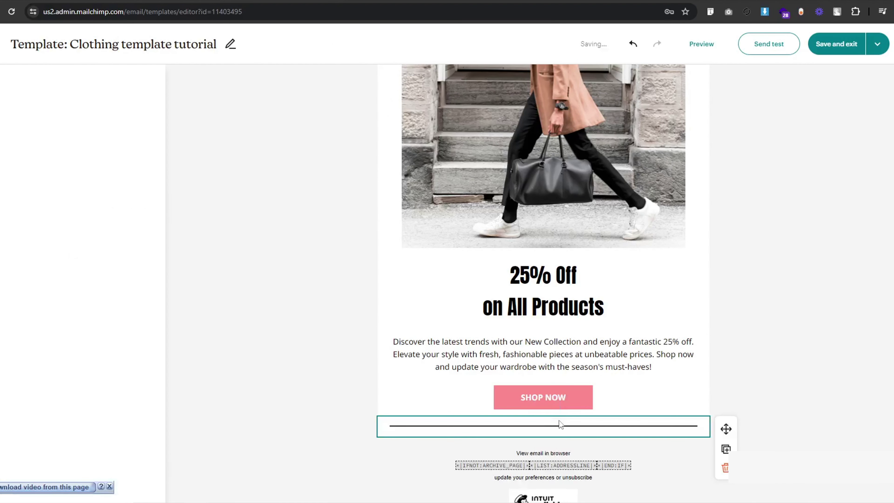
- Copy the line color code D6D6D6 from the finished example's divider and apply it to the tutorial template's divider line
{"action": "scroll", "coordinate": [256, 339], "scroll_direction": "down", "scroll_amount": 1}
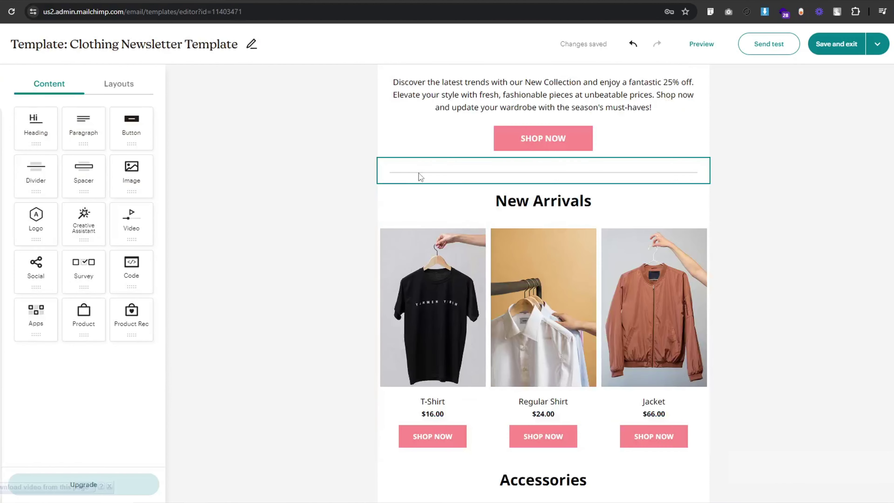
{"action": "left_click", "coordinate": [419, 176]}
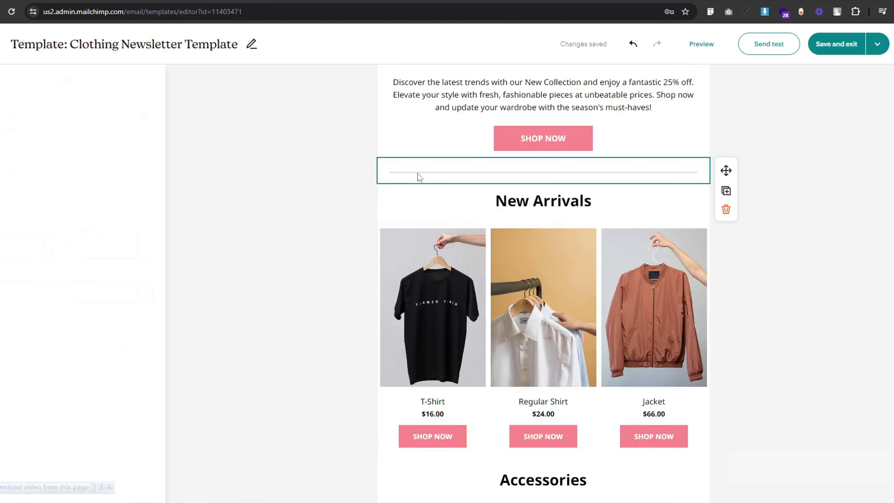
{"action": "left_click", "coordinate": [120, 350]}
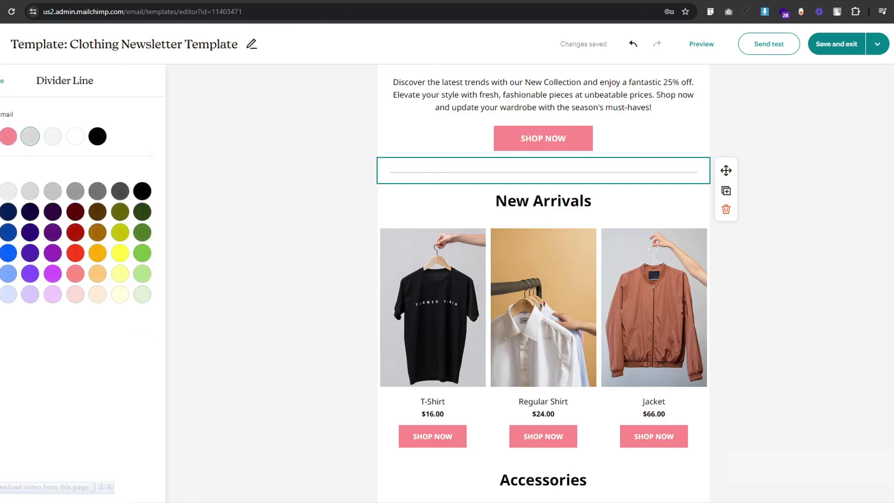
{"action": "left_click", "coordinate": [1, 136]}
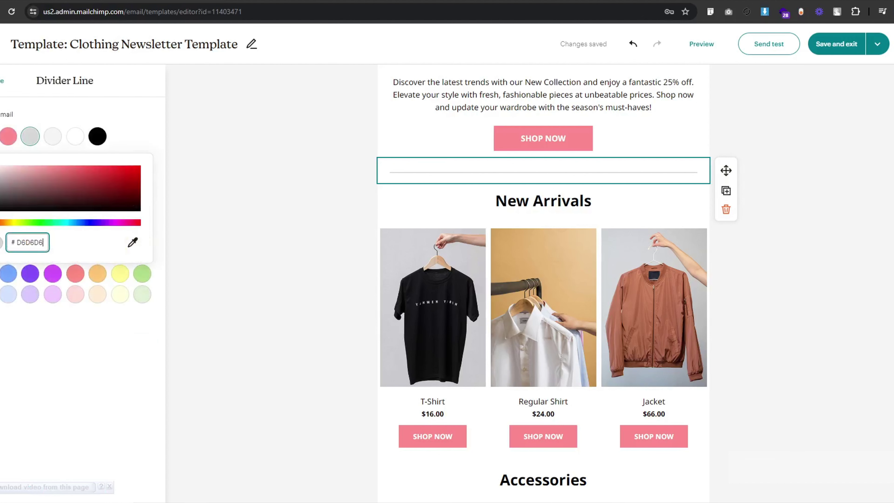
{"action": "double_click", "coordinate": [43, 252]}
{"action": "key", "text": "ctrl+c"}
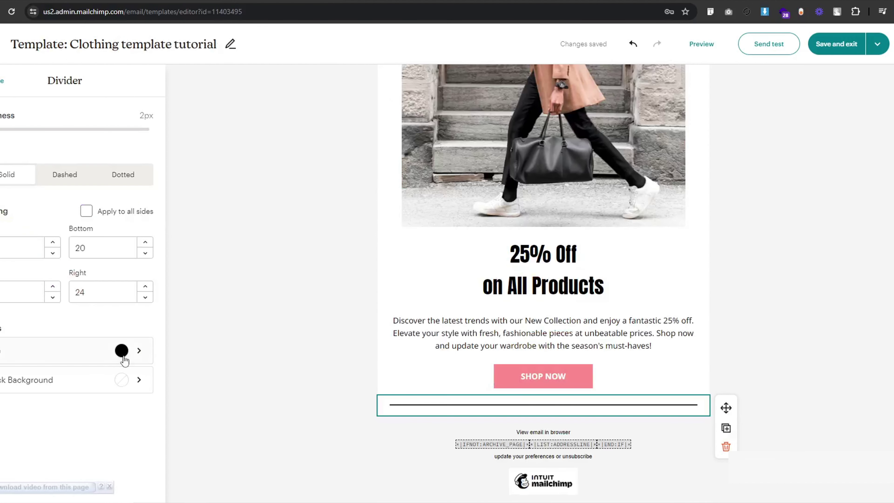
{"action": "left_click", "coordinate": [121, 356]}
{"action": "left_click", "coordinate": [2, 136]}
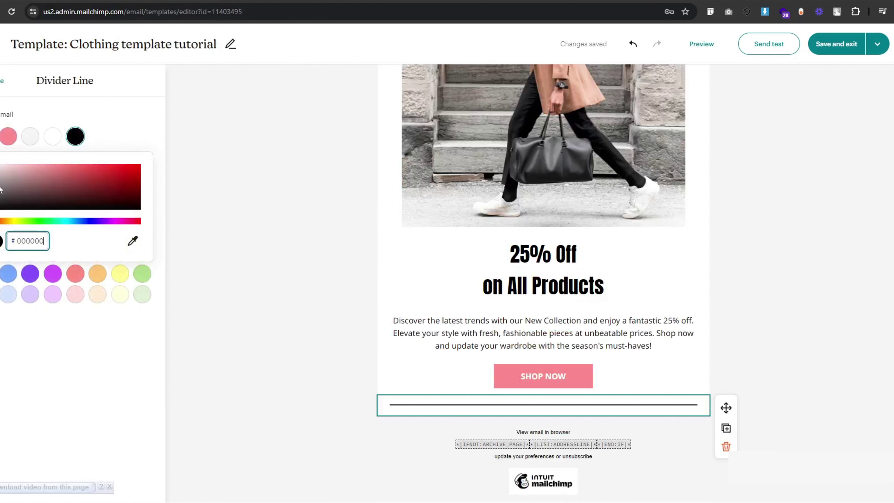
{"action": "key", "text": "ctrl+v"}
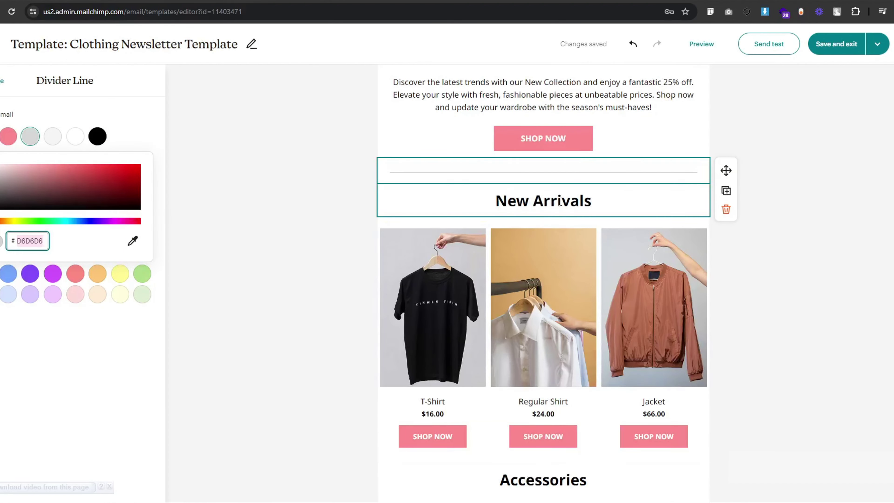
- Add a paragraph block directly below the tutorial template's divider and enter the text New Arrivals
{"action": "left_click", "coordinate": [557, 201]}
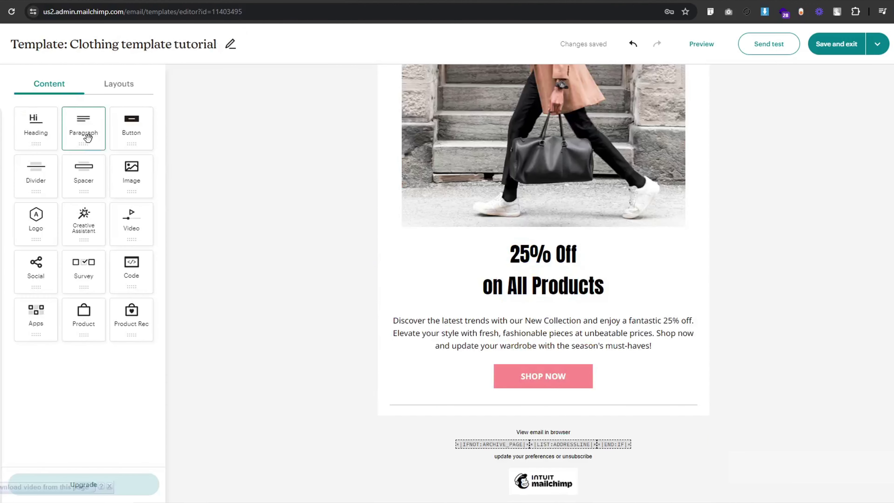
{"action": "left_click_drag", "start_coordinate": [88, 143], "coordinate": [580, 416]}
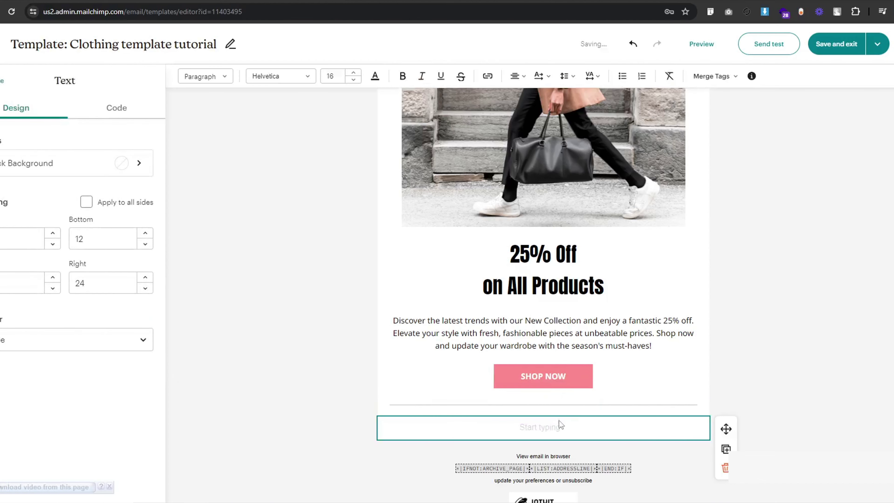
{"action": "type", "text": "NEw C"}
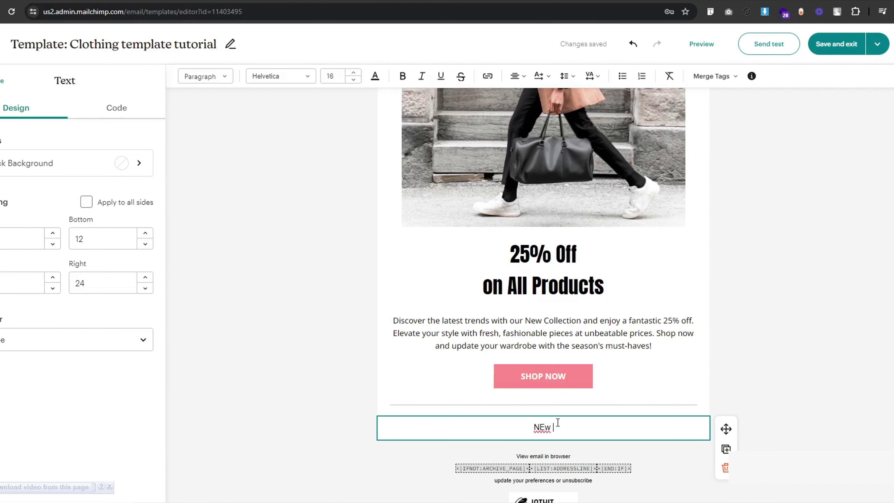
{"action": "key", "text": "BackSpace"}
{"action": "key", "text": "BackSpace"}
{"action": "key", "text": "BackSpace"}
{"action": "key", "text": "BackSpace"}
{"action": "type", "text": "ew Arrivals"}
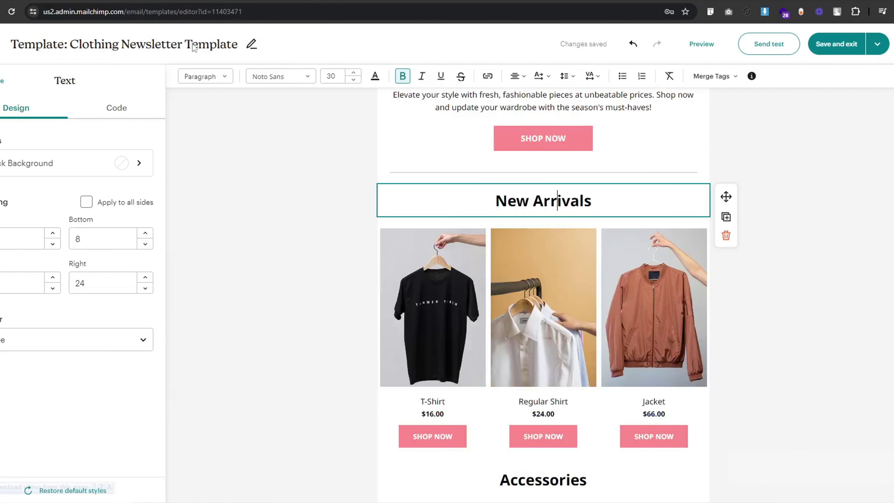
- Style the New Arrivals text in bold Noto Sans at size 30, matching the heading in the finished example
{"action": "scroll", "coordinate": [265, 345], "scroll_direction": "down", "scroll_amount": 5}
{"action": "scroll", "coordinate": [255, 370], "scroll_direction": "up", "scroll_amount": 5}
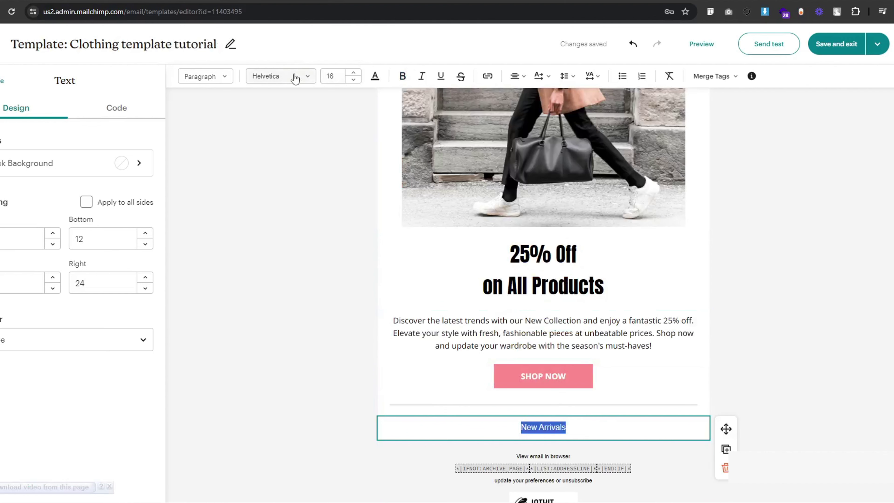
{"action": "left_click", "coordinate": [285, 76]}
{"action": "left_click", "coordinate": [145, 195]}
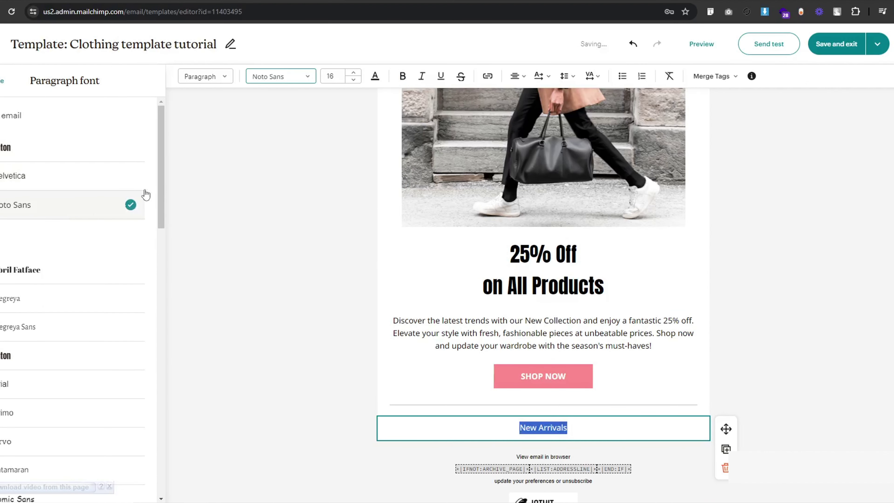
{"action": "left_click", "coordinate": [334, 76]}
{"action": "scroll", "coordinate": [330, 144], "scroll_direction": "down", "scroll_amount": 3}
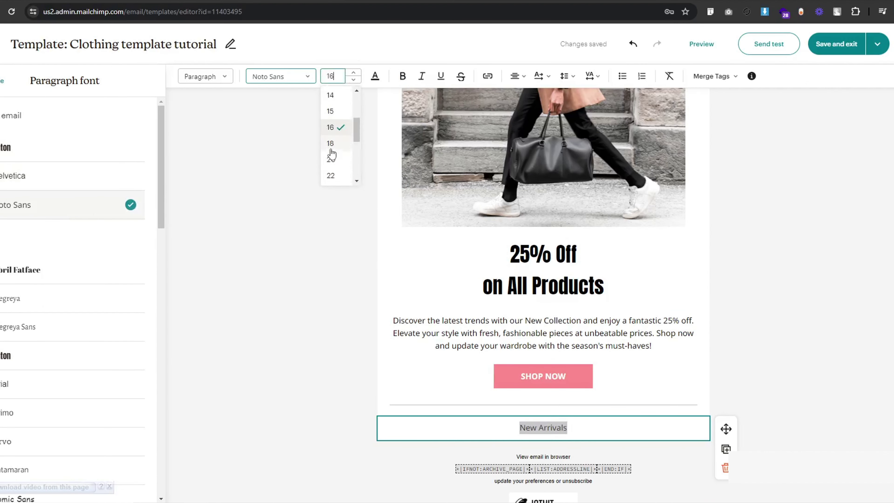
{"action": "left_click", "coordinate": [336, 169]}
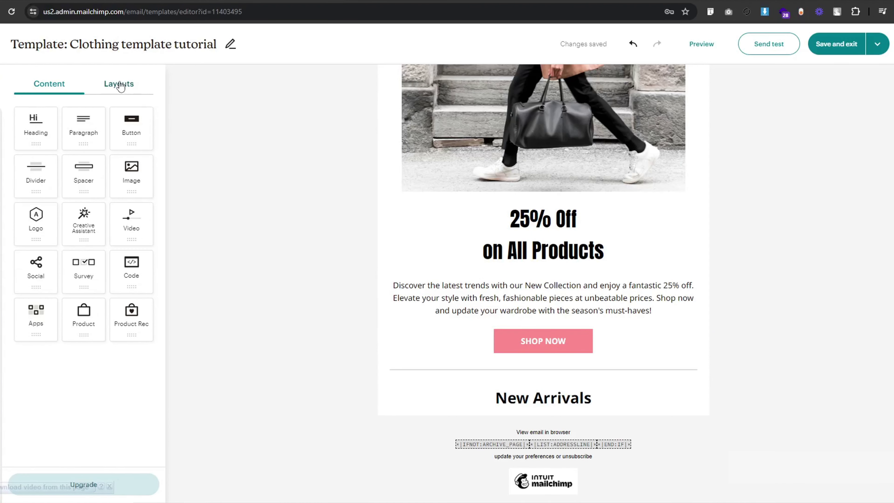
- Insert a blank three-column layout directly below the New Arrivals heading
{"action": "left_click", "coordinate": [120, 84]}
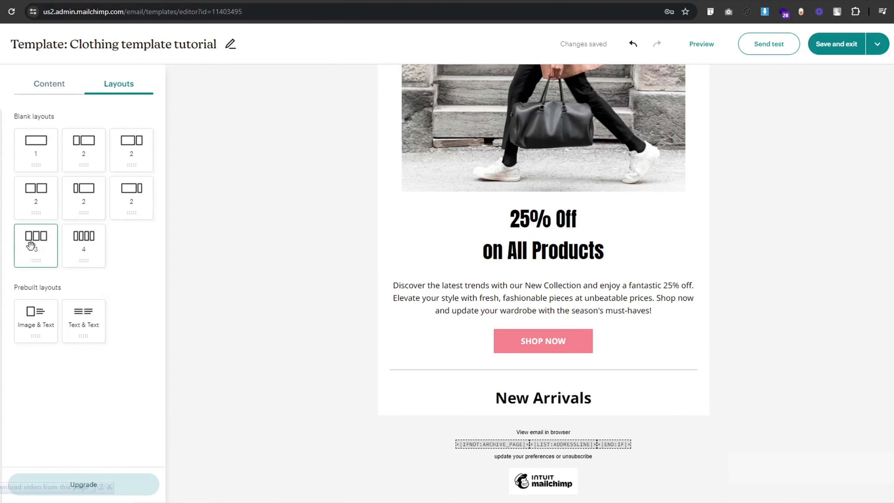
{"action": "left_click_drag", "start_coordinate": [37, 245], "coordinate": [569, 425]}
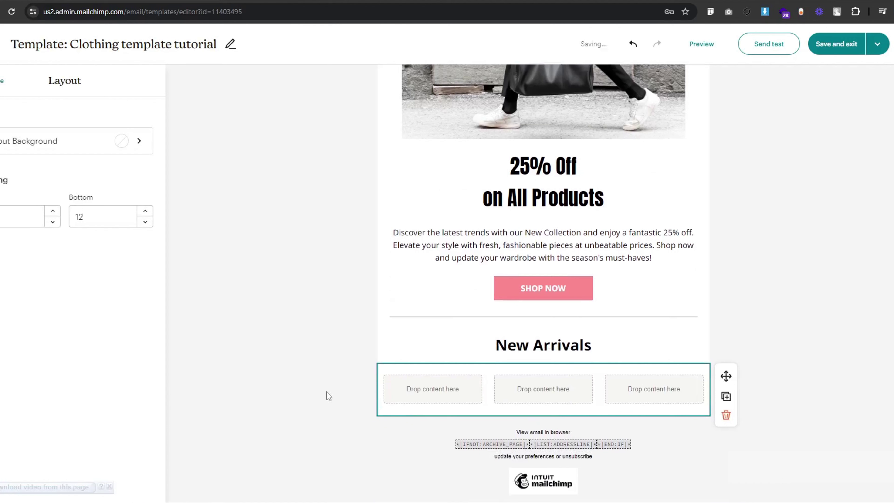
{"action": "left_click", "coordinate": [328, 396]}
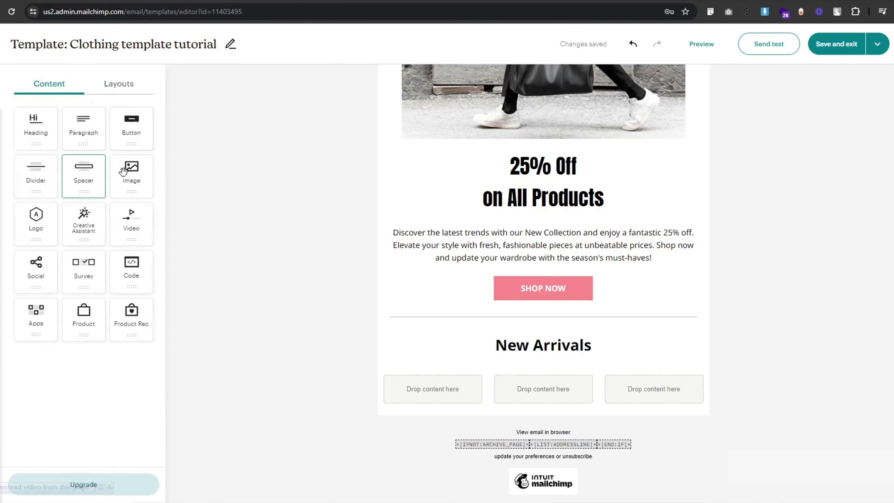
- Place an image block in each of the three columns under New Arrivals
{"action": "left_click_drag", "start_coordinate": [136, 174], "coordinate": [422, 389]}
{"action": "left_click", "coordinate": [3, 86]}
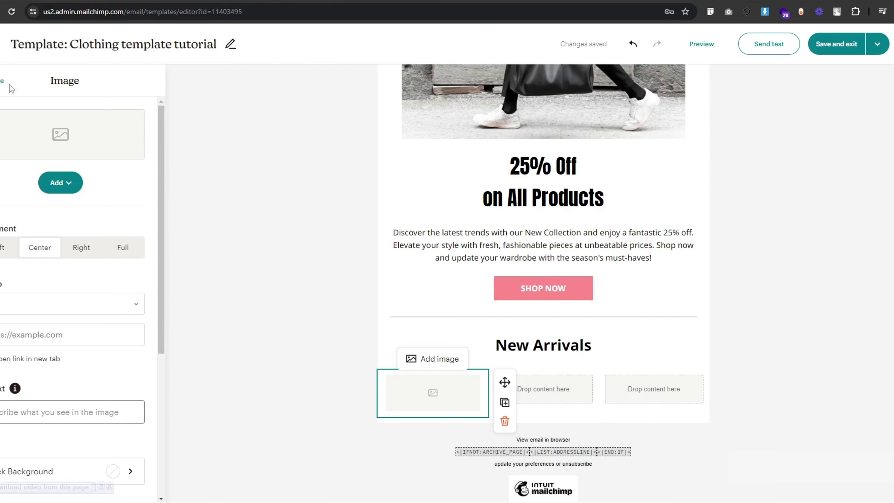
{"action": "left_click", "coordinate": [2, 85]}
{"action": "left_click_drag", "start_coordinate": [129, 189], "coordinate": [546, 378]}
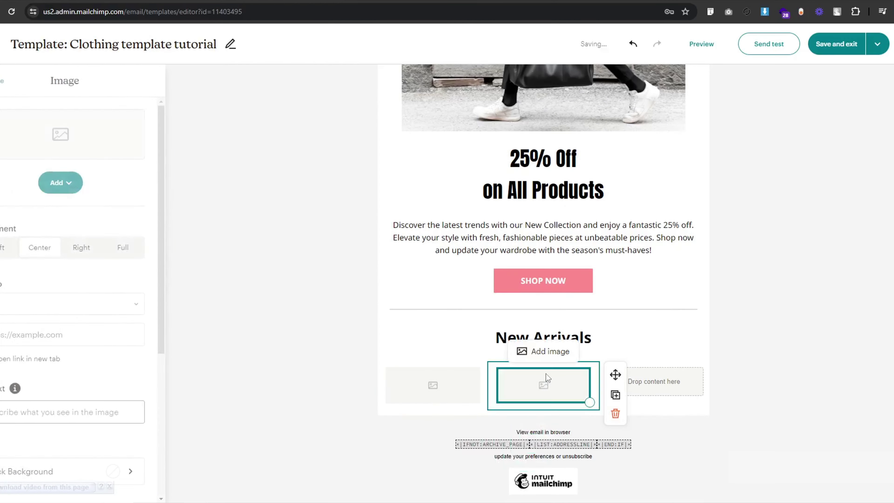
{"action": "left_click", "coordinate": [301, 400]}
{"action": "left_click_drag", "start_coordinate": [130, 176], "coordinate": [653, 384]}
- Fill the three image blocks in order with the black T-shirt, white shirt and brown jacket pictures
{"action": "left_click", "coordinate": [433, 385]}
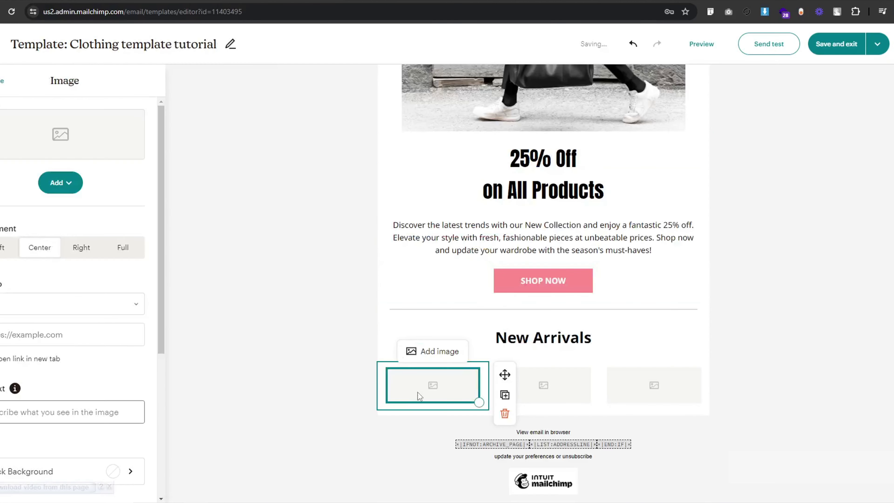
{"action": "left_click", "coordinate": [60, 182]}
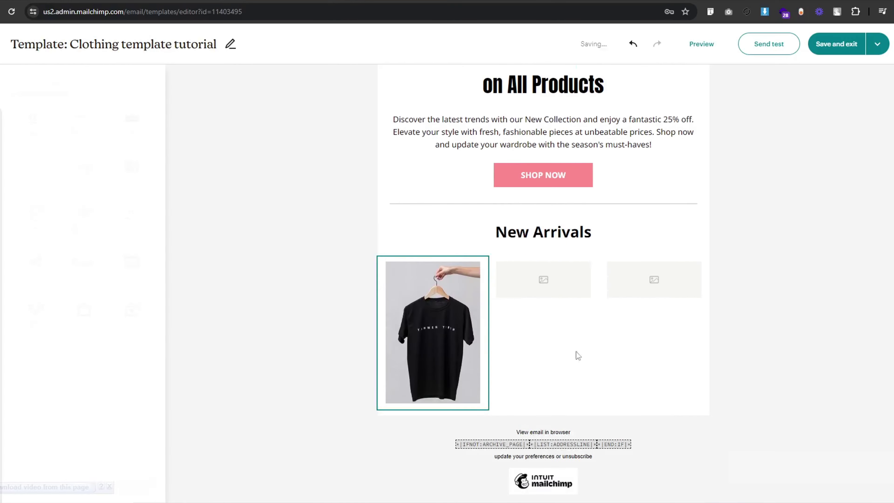
{"action": "left_click", "coordinate": [549, 282]}
{"action": "left_click", "coordinate": [60, 183]}
{"action": "double_click", "coordinate": [143, 63]}
{"action": "left_click", "coordinate": [654, 279]}
{"action": "left_click", "coordinate": [60, 183]}
{"action": "double_click", "coordinate": [190, 64]}
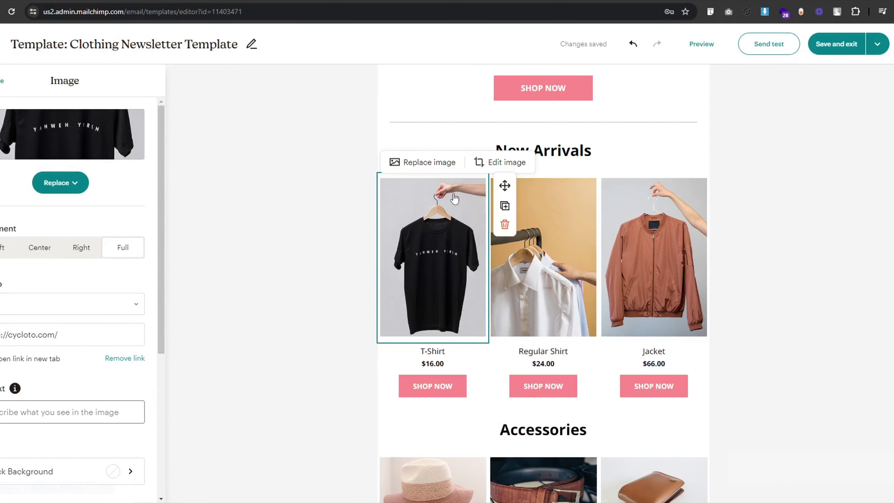
- Set the T-shirt image to full alignment with left and right padding of 5, as in the finished example
{"action": "scroll", "coordinate": [81, 282], "scroll_direction": "down", "scroll_amount": 5}
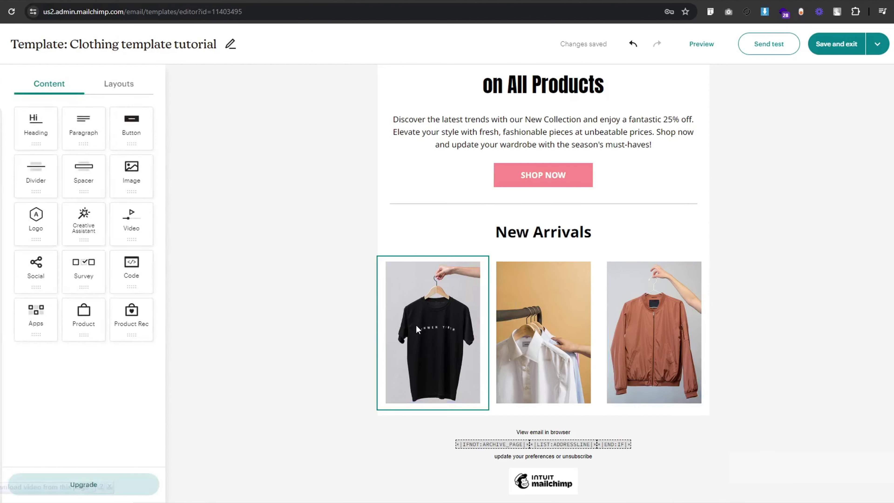
{"action": "left_click", "coordinate": [416, 329]}
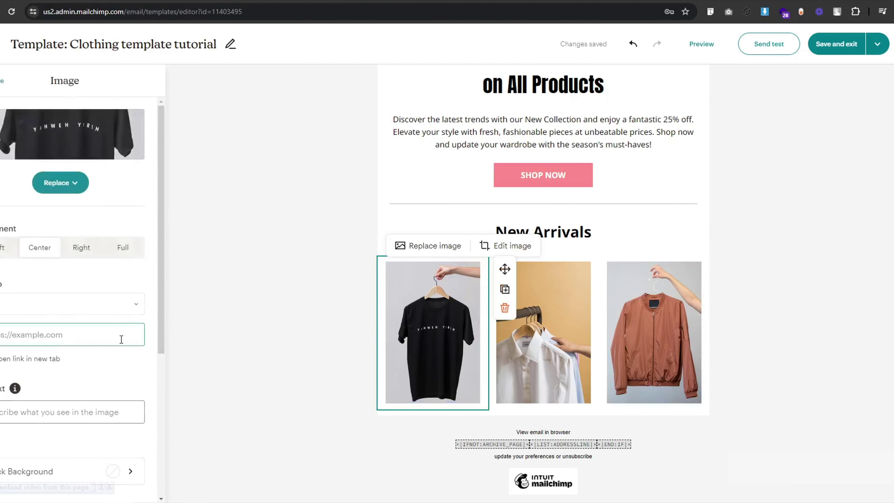
{"action": "left_click", "coordinate": [125, 250]}
{"action": "scroll", "coordinate": [15, 306], "scroll_direction": "down", "scroll_amount": 5}
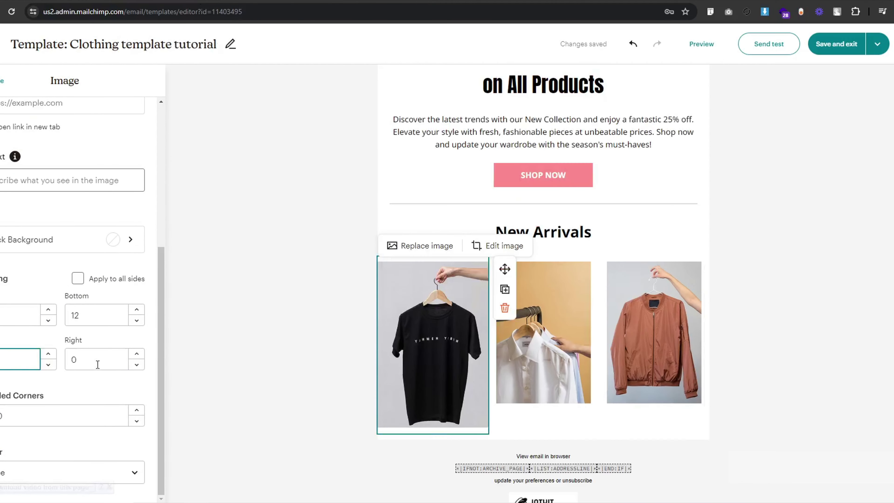
{"action": "left_click", "coordinate": [96, 365]}
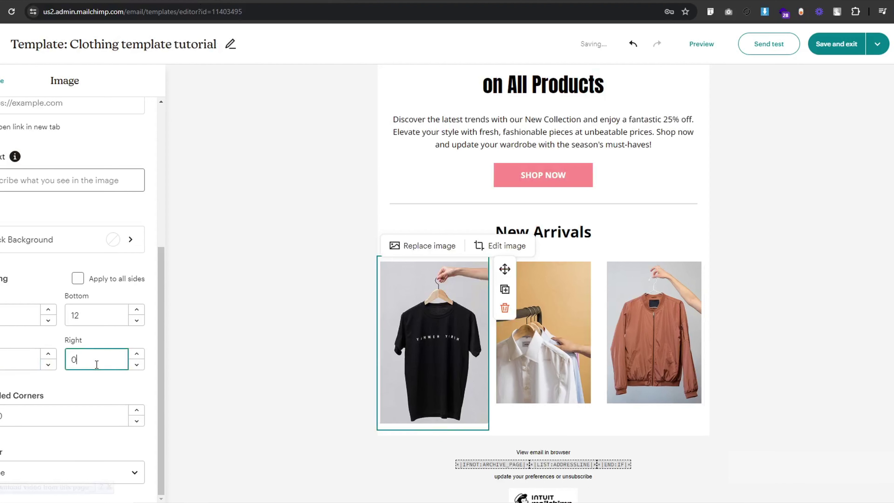
{"action": "left_click", "coordinate": [44, 340]}
- Set the white shirt and jacket images to full alignment with left and right padding of 5
{"action": "left_click", "coordinate": [524, 334]}
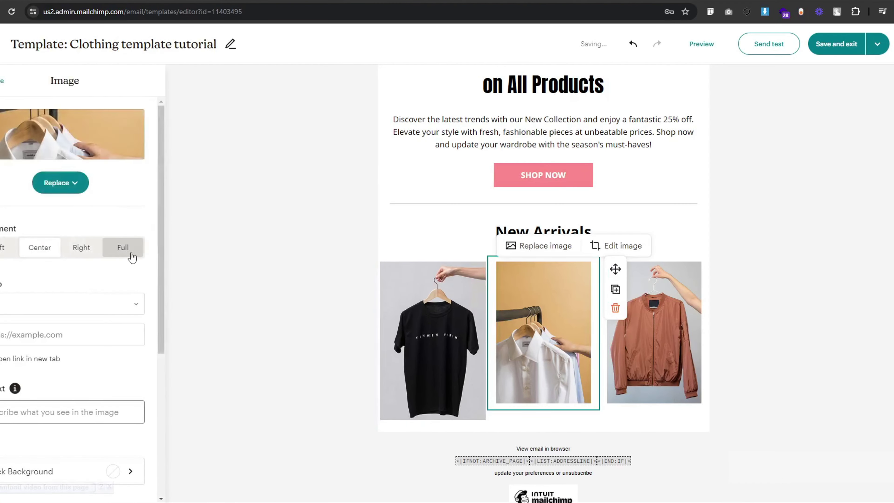
{"action": "left_click", "coordinate": [131, 255]}
{"action": "scroll", "coordinate": [131, 256], "scroll_direction": "down", "scroll_amount": 4}
{"action": "left_click", "coordinate": [92, 390]}
{"action": "type", "text": "5"}
{"action": "left_click", "coordinate": [27, 387]}
{"action": "type", "text": "5"}
{"action": "left_click", "coordinate": [653, 338]}
{"action": "left_click", "coordinate": [128, 252]}
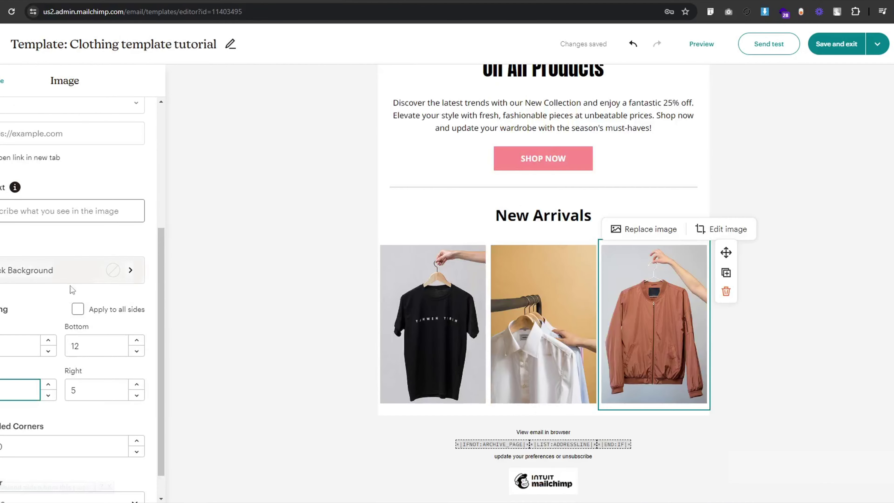
- Add a paragraph block under the T-shirt image reading T-Shirt, with the price $16 on the line below
{"action": "left_click", "coordinate": [3, 81]}
{"action": "left_click_drag", "start_coordinate": [83, 125], "coordinate": [458, 405]}
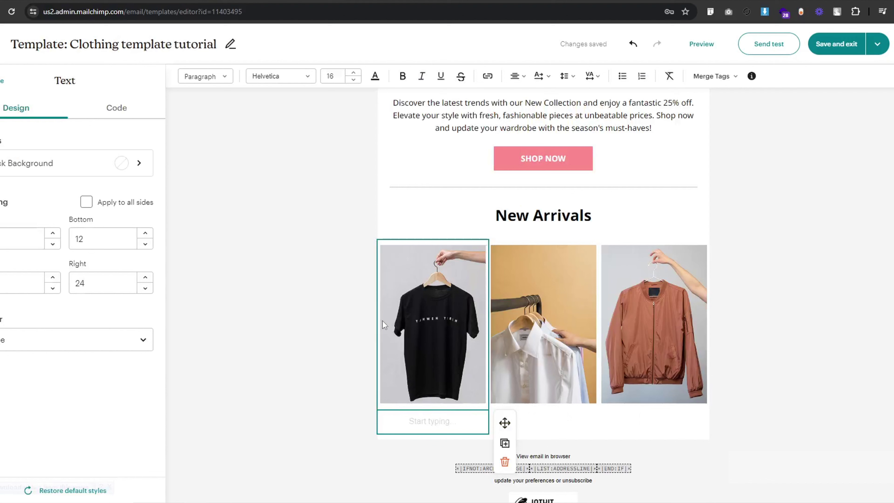
{"action": "type", "text": "T-"}
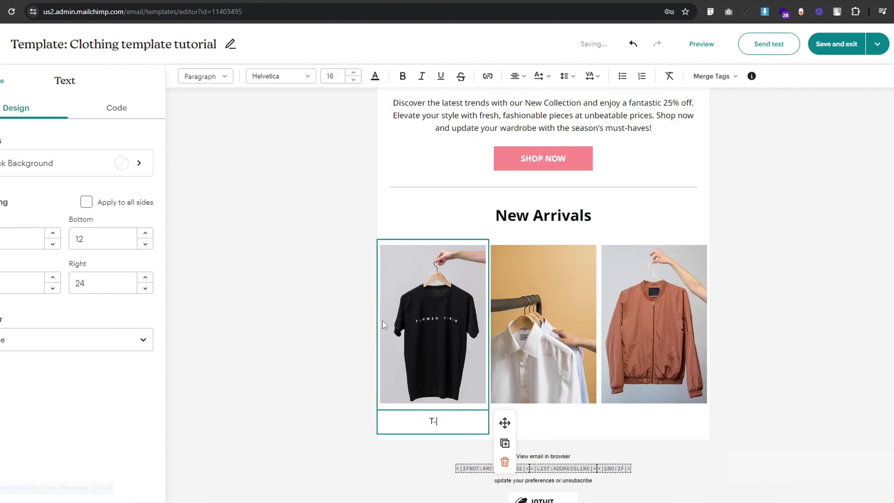
{"action": "type", "text": "Shirt"}
{"action": "key", "text": "Return"}
{"action": "type", "text": "$"}
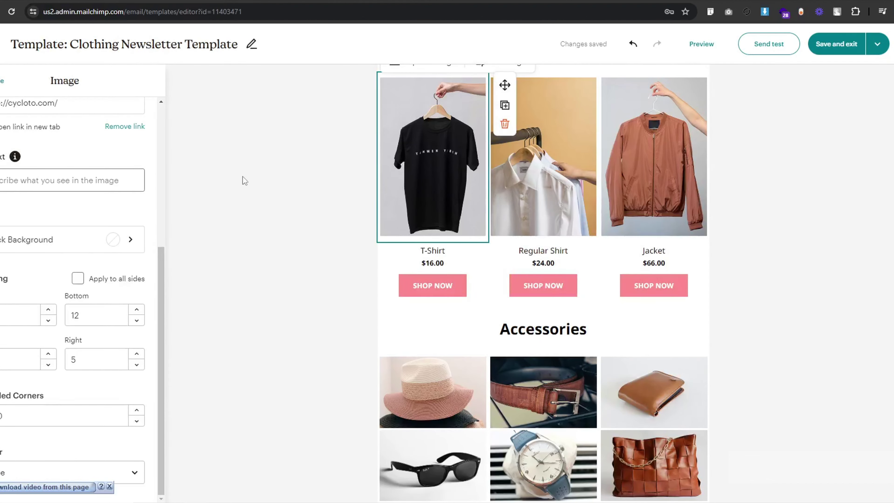
{"action": "left_click", "coordinate": [438, 263]}
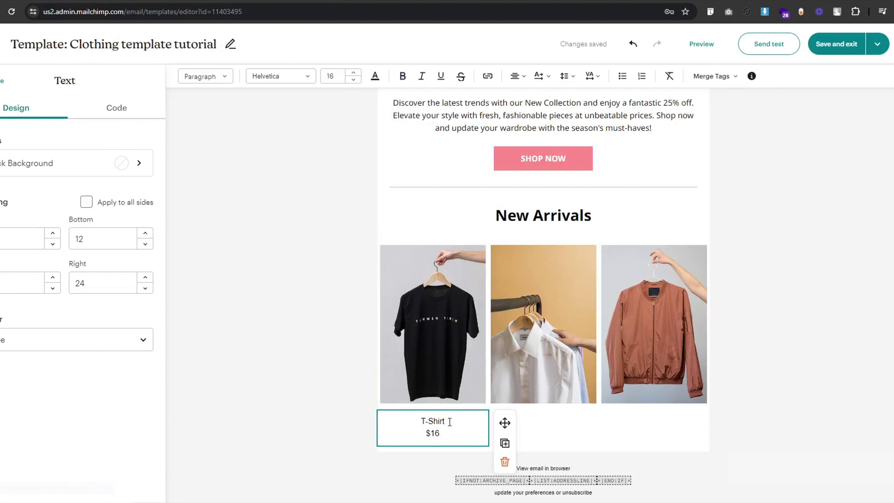
- Change the font of the T-shirt's name and price text to Noto Sans
{"action": "triple_click", "coordinate": [435, 426]}
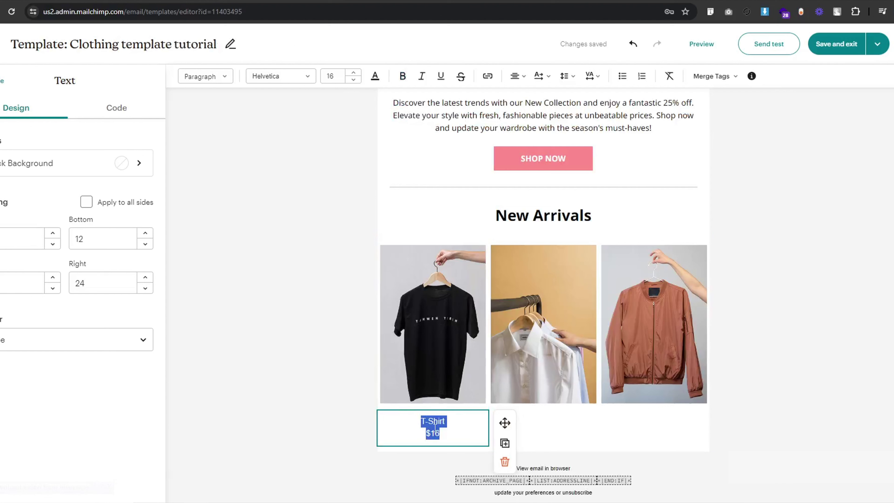
{"action": "left_click", "coordinate": [292, 77]}
{"action": "left_click", "coordinate": [66, 211]}
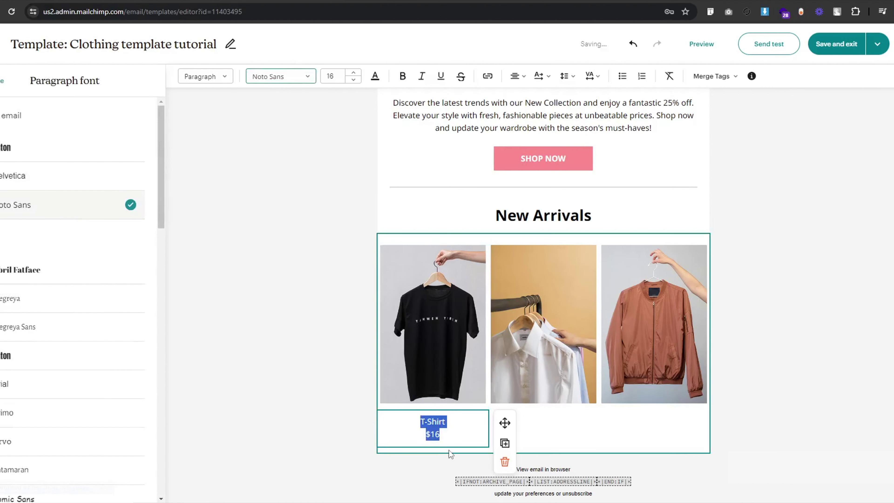
- Set the $16 price under the T-shirt name to font size 14 and make it bold
{"action": "left_click", "coordinate": [457, 422]}
{"action": "left_click_drag", "start_coordinate": [457, 422], "coordinate": [422, 424]}
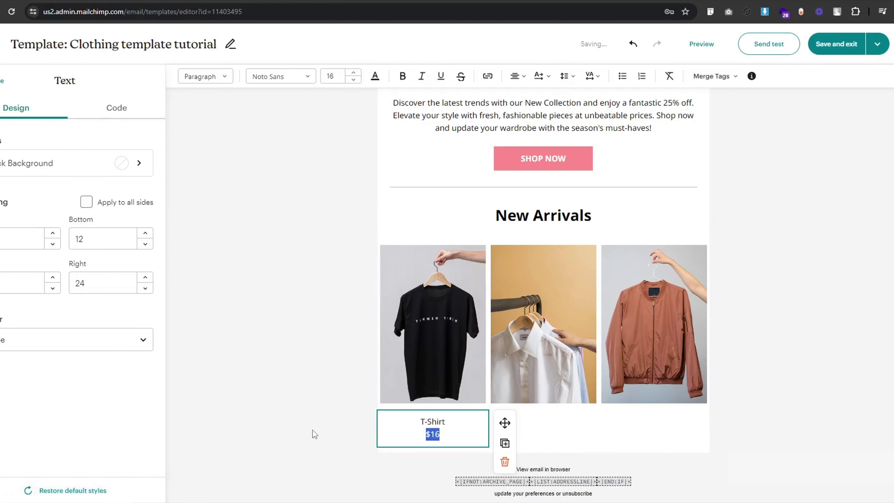
{"action": "left_click", "coordinate": [355, 83]}
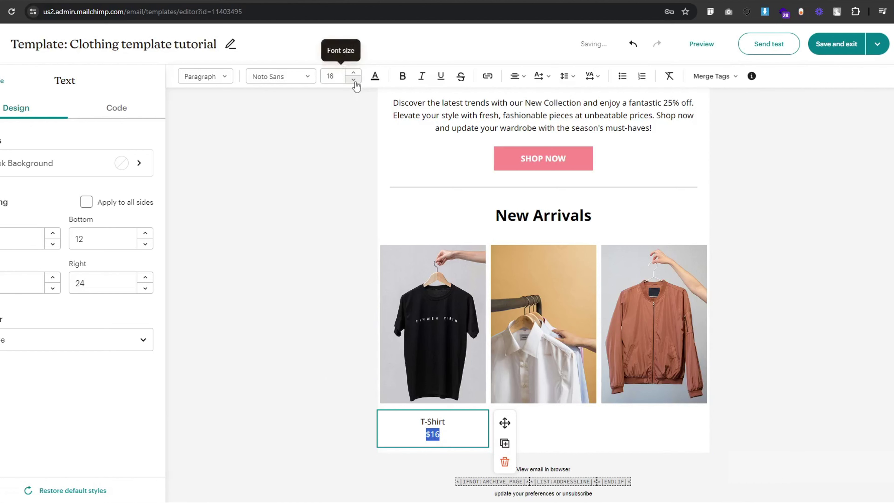
{"action": "left_click", "coordinate": [354, 83]}
{"action": "left_click", "coordinate": [403, 76]}
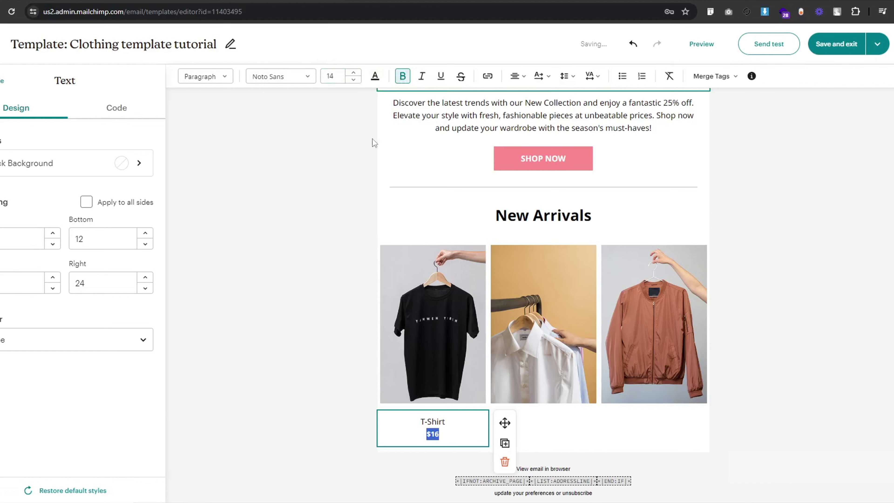
{"action": "left_click", "coordinate": [330, 370]}
- Add a button block under the T-shirt's price in the tutorial template, following the finished example
{"action": "scroll", "coordinate": [330, 370], "scroll_direction": "down", "scroll_amount": 2}
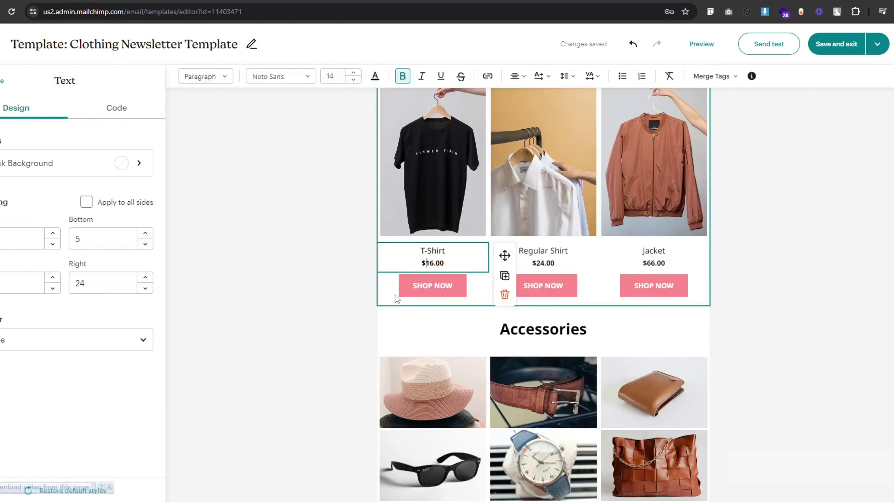
{"action": "left_click", "coordinate": [385, 294]}
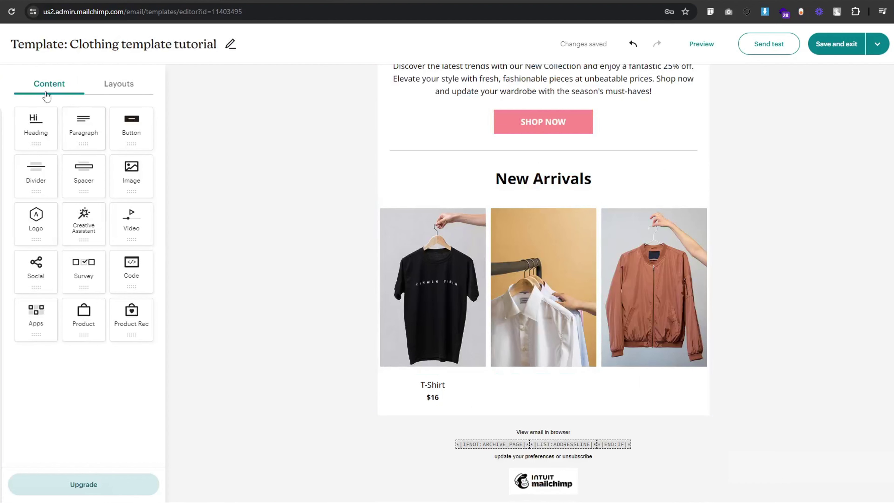
{"action": "left_click", "coordinate": [612, 127]}
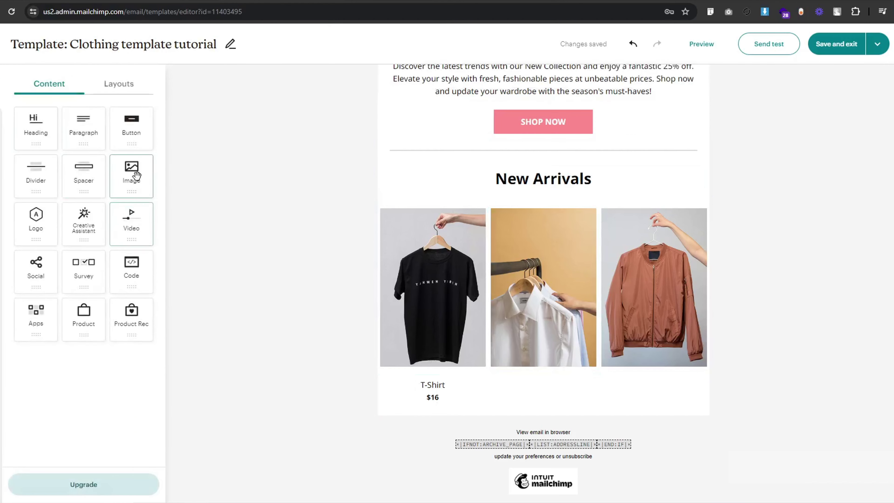
{"action": "left_click_drag", "start_coordinate": [130, 122], "coordinate": [452, 395]}
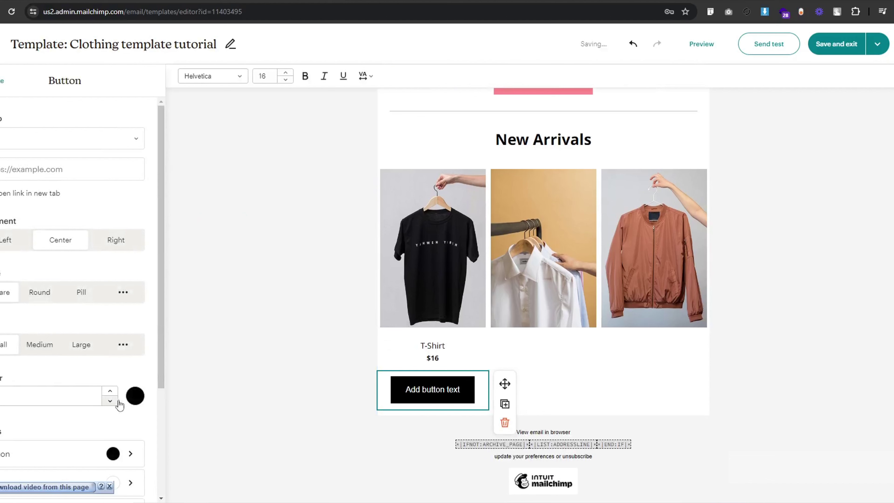
- Set the T-shirt button's border and fill color to pink and its text color to white
{"action": "left_click", "coordinate": [135, 396]}
{"action": "left_click", "coordinate": [30, 136]}
{"action": "left_click", "coordinate": [113, 453]}
{"action": "left_click", "coordinate": [30, 137]}
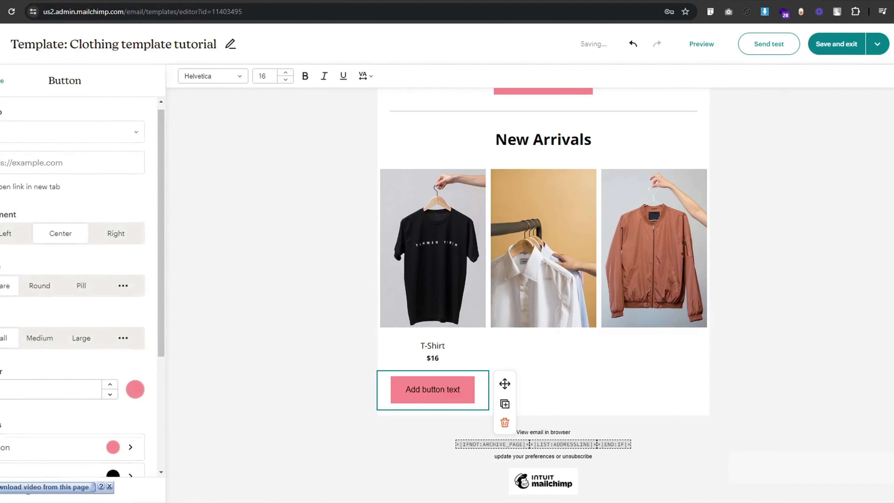
{"action": "left_click", "coordinate": [113, 473]}
{"action": "left_click", "coordinate": [73, 137]}
{"action": "scroll", "coordinate": [38, 225], "scroll_direction": "up", "scroll_amount": 5}
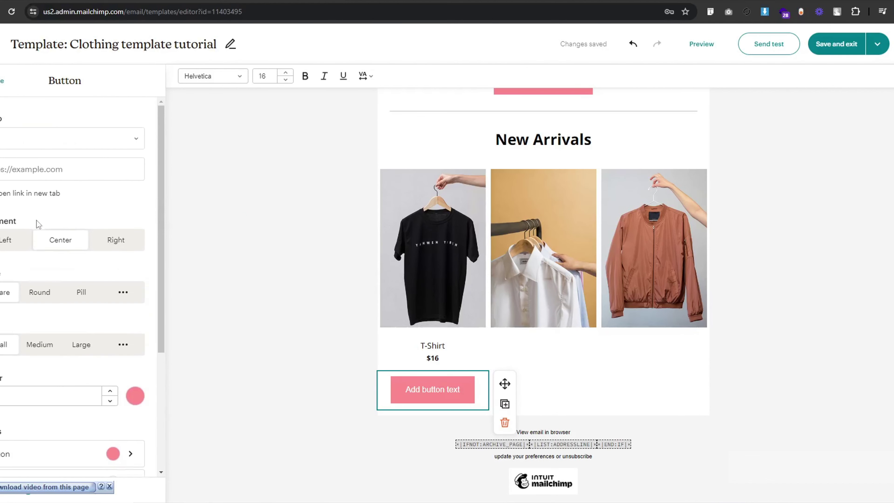
- Label the T-shirt button Shop Now and format the label as bold at font size 14
{"action": "type", "text": "Shop Now"}
{"action": "left_click", "coordinate": [310, 329]}
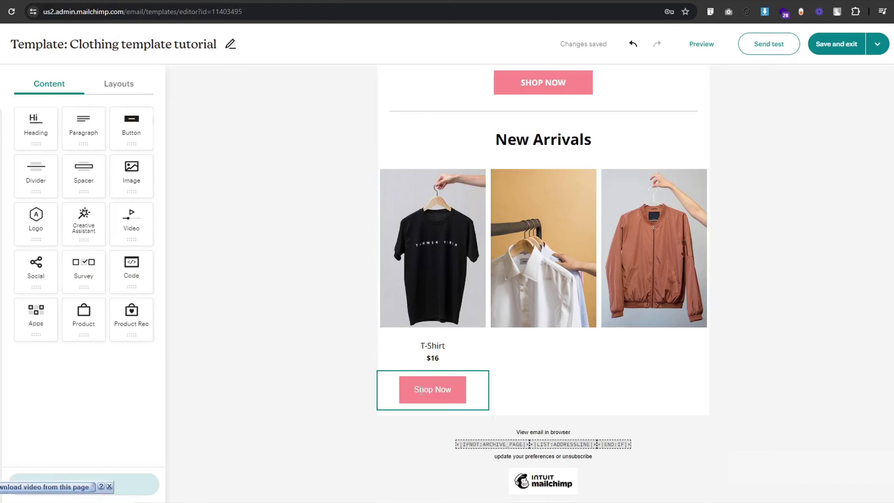
{"action": "left_click", "coordinate": [416, 388]}
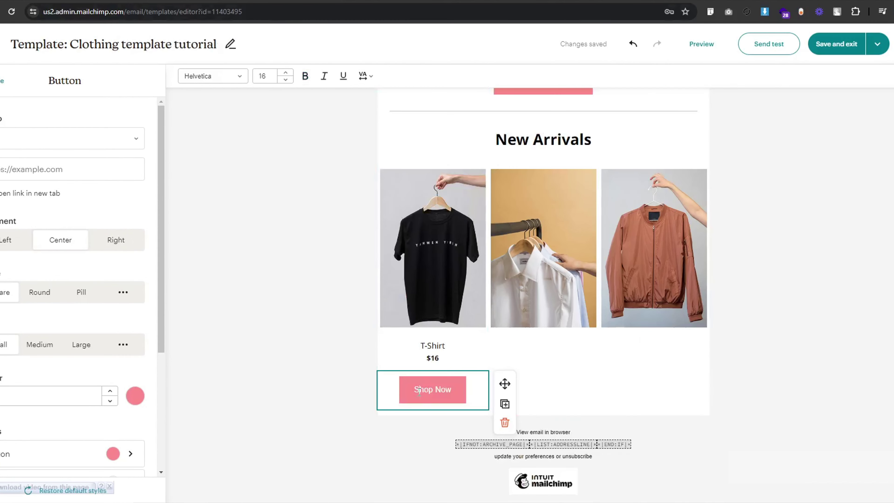
{"action": "left_click", "coordinate": [287, 81]}
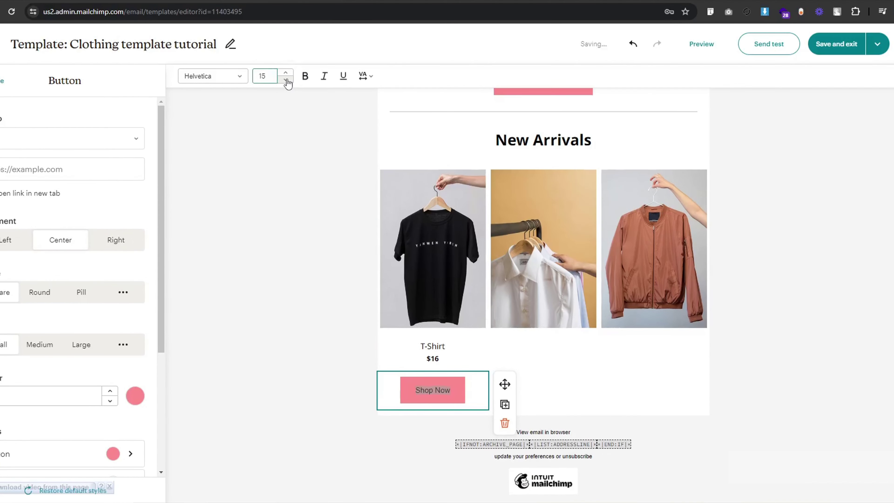
{"action": "left_click", "coordinate": [287, 82]}
{"action": "left_click", "coordinate": [306, 76]}
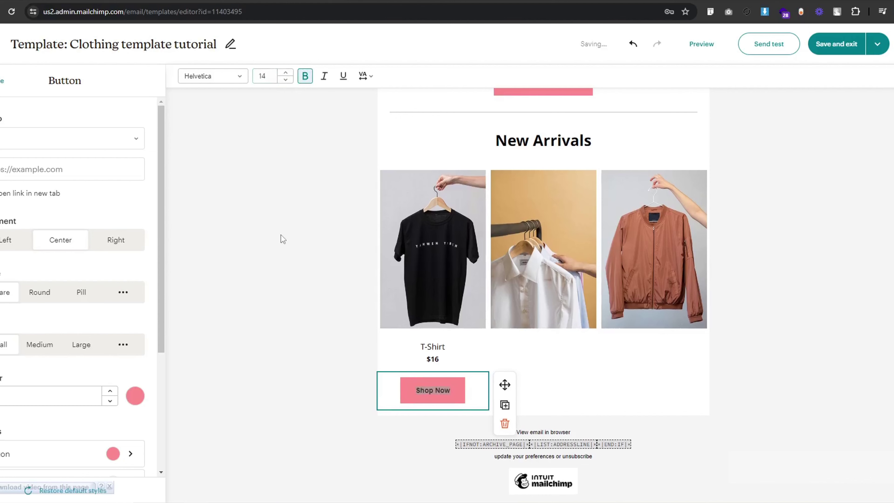
{"action": "left_click", "coordinate": [279, 235]}
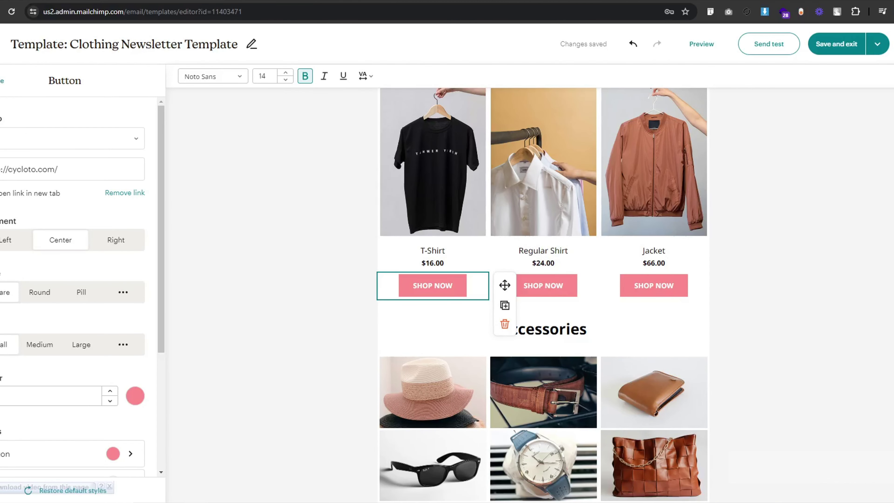
- Reduce the T-shirt button's custom height to match the corresponding button in the finished example
{"action": "left_click", "coordinate": [123, 350]}
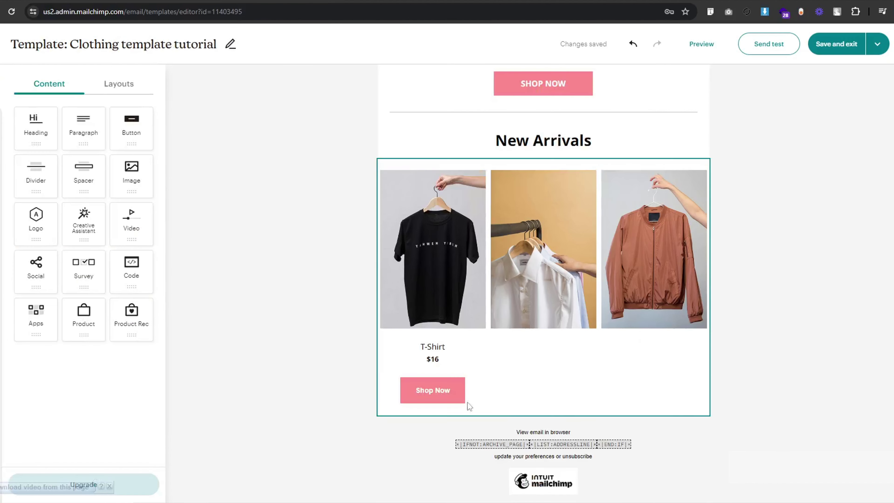
{"action": "left_click", "coordinate": [459, 399]}
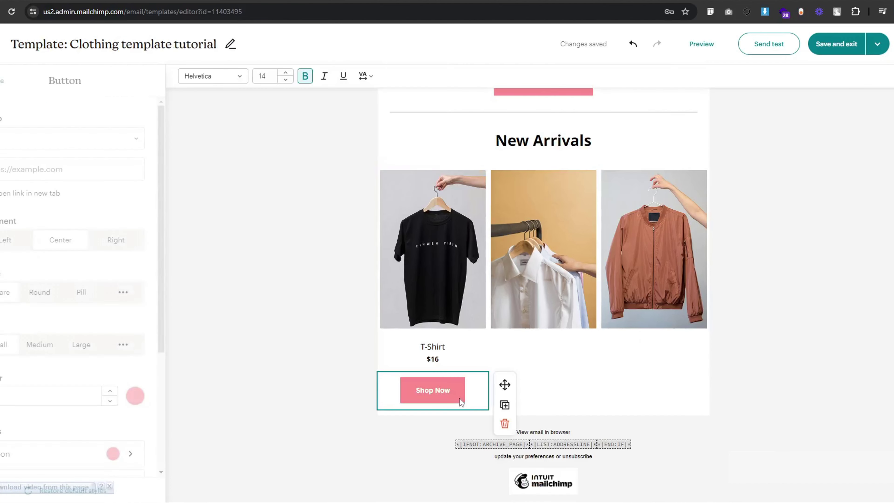
{"action": "left_click", "coordinate": [131, 350]}
{"action": "left_click_drag", "start_coordinate": [5, 416], "coordinate": [0, 417]}
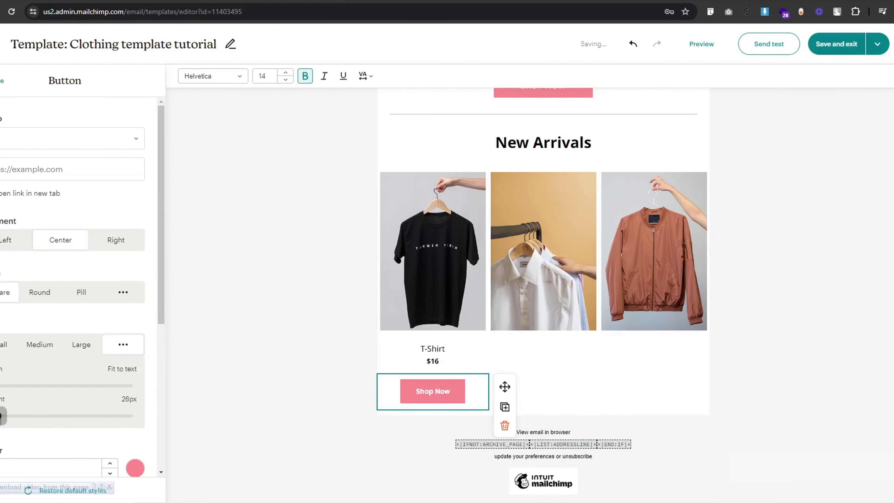
{"action": "left_click", "coordinate": [271, 389]}
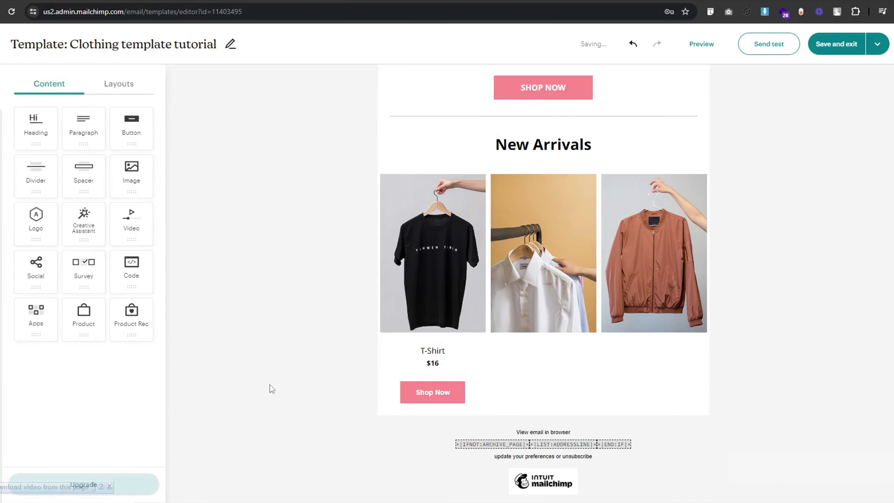
- Change the font of the T-shirt button's label to Noto Sans
{"action": "left_click", "coordinate": [433, 392]}
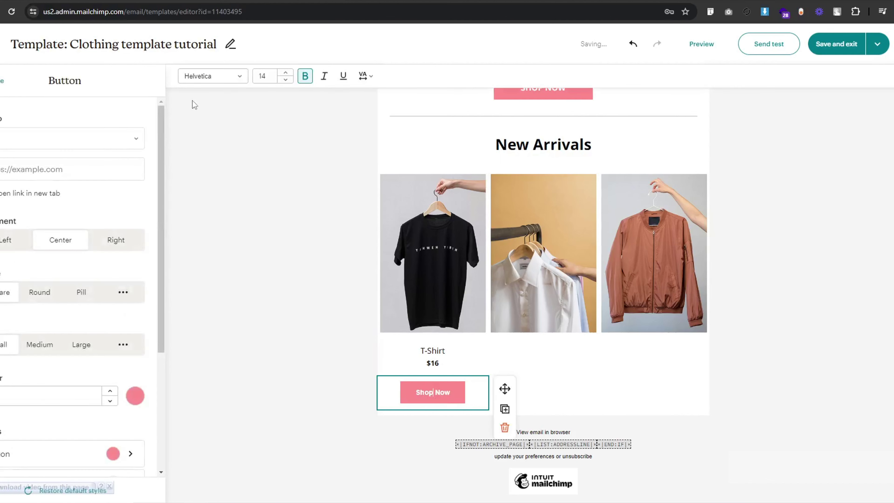
{"action": "left_click", "coordinate": [202, 76]}
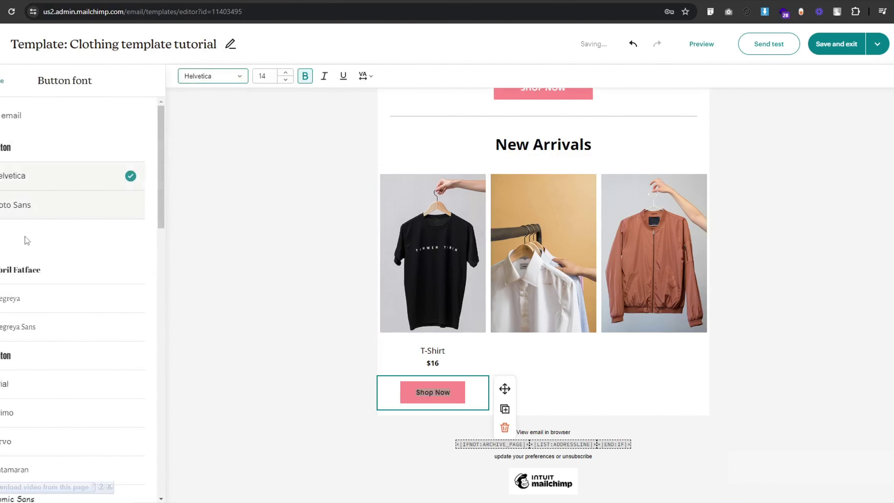
{"action": "left_click", "coordinate": [26, 212]}
{"action": "left_click", "coordinate": [275, 359]}
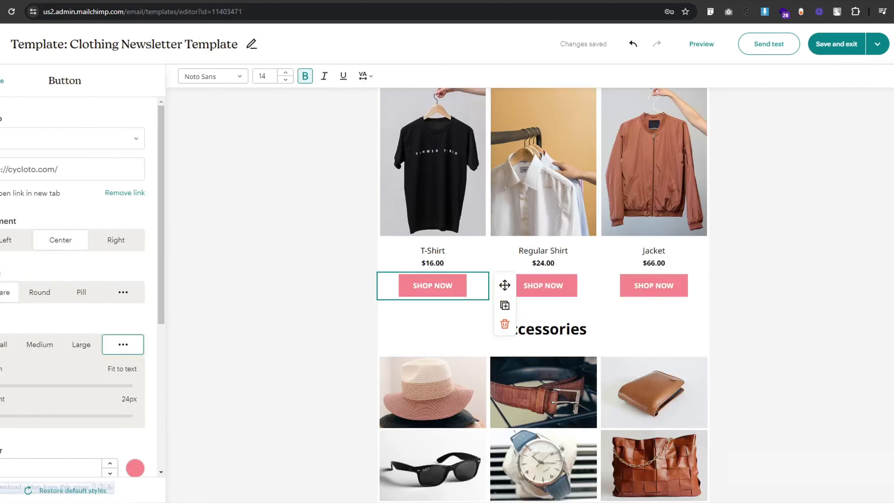
- Change the T-shirt button's label to capitals, SHOP NOW, following the finished example
{"action": "left_click", "coordinate": [422, 285]}
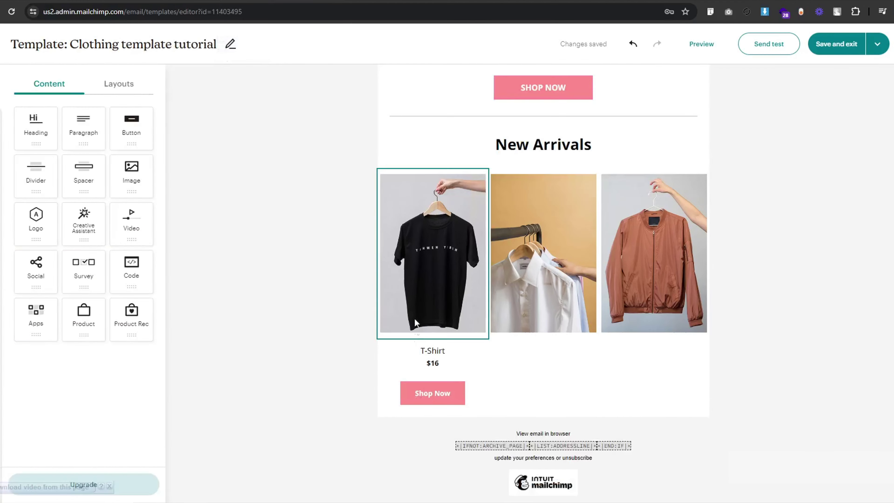
{"action": "left_click", "coordinate": [432, 392]}
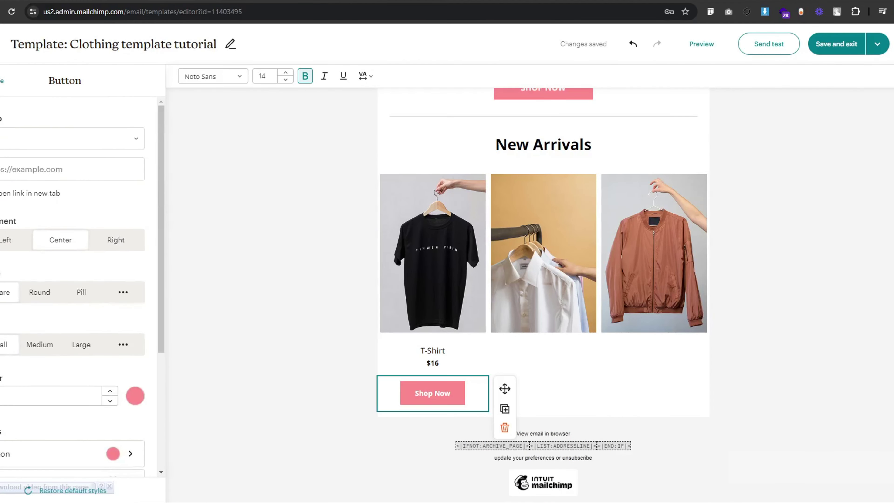
{"action": "left_click", "coordinate": [365, 76]}
{"action": "left_click", "coordinate": [380, 97]}
{"action": "left_click", "coordinate": [275, 360]}
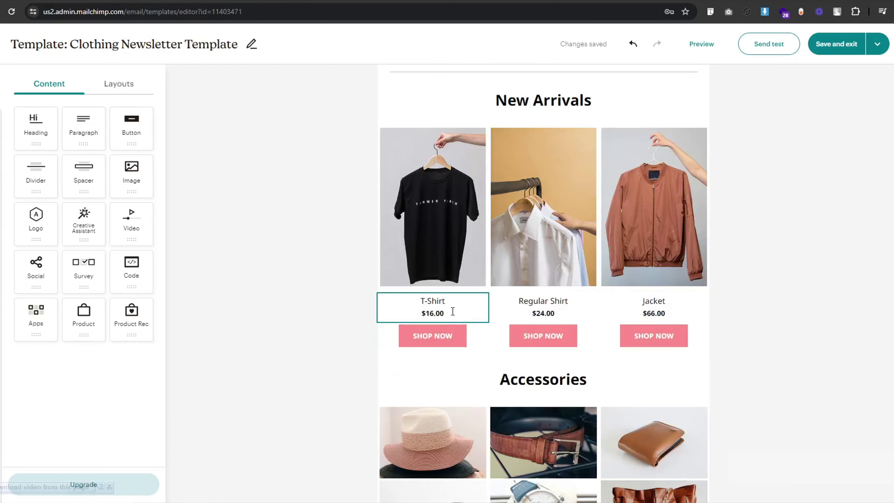
- Tighten the padding of the T-shirt text and button, with text bottom padding 5, and change the price to $16.00
{"action": "left_click", "coordinate": [452, 311]}
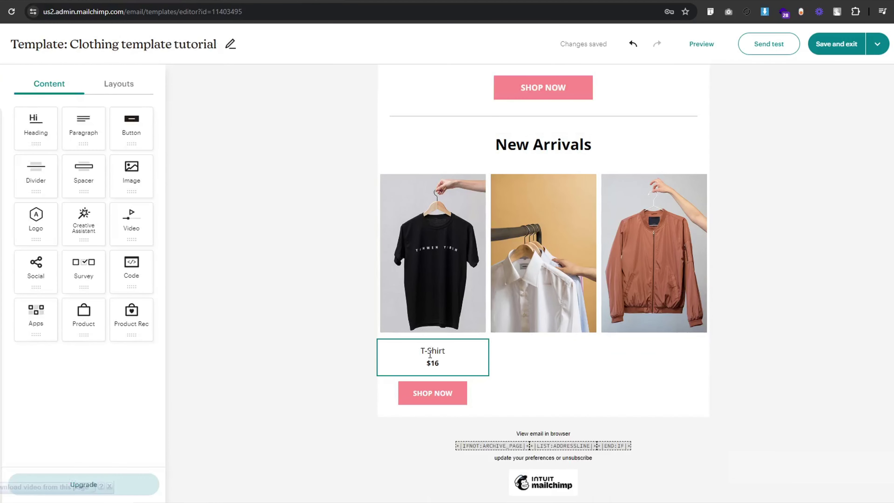
{"action": "left_click", "coordinate": [428, 350]}
{"action": "left_click", "coordinate": [417, 343]}
{"action": "left_click", "coordinate": [433, 393]}
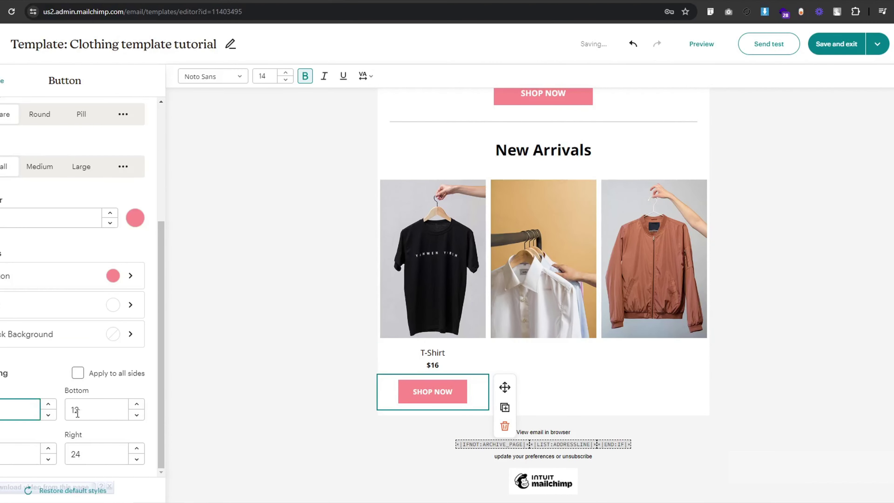
{"action": "key", "text": "Escape"}
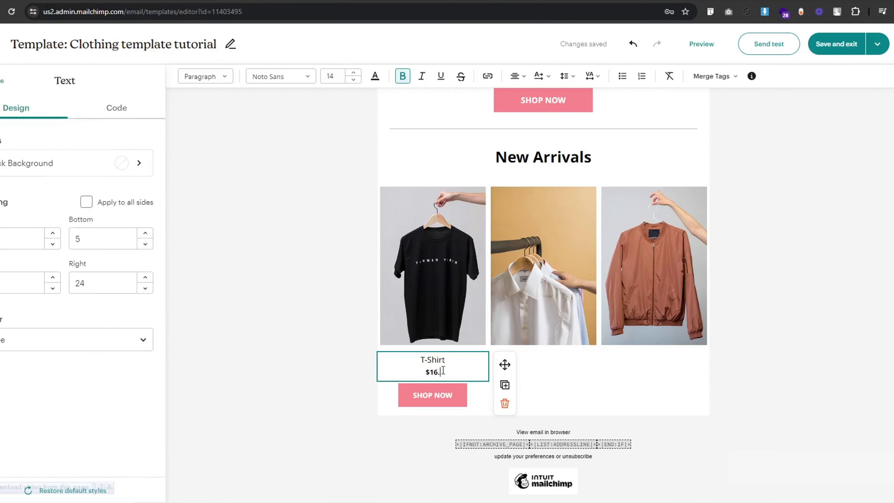
{"action": "key", "text": "Escape"}
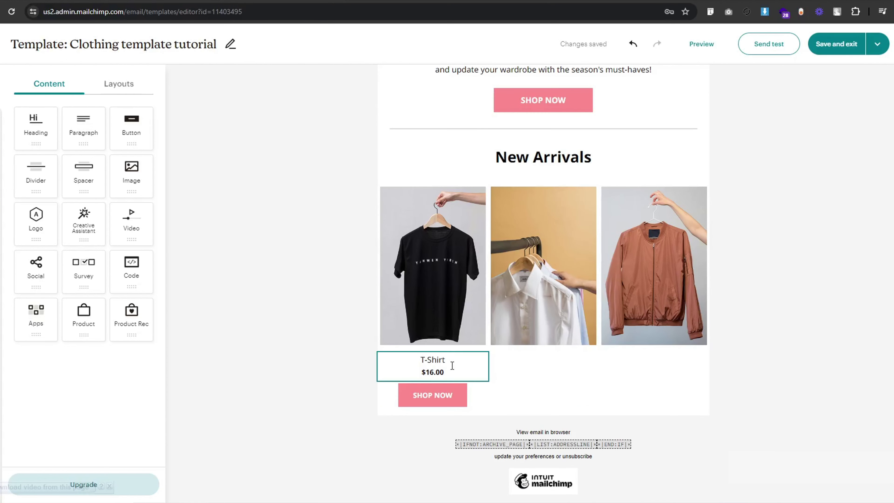
- Duplicate the T-shirt text block and SHOP NOW button into the middle column under the white shirt image
{"action": "left_click", "coordinate": [392, 370]}
{"action": "left_click", "coordinate": [505, 385]}
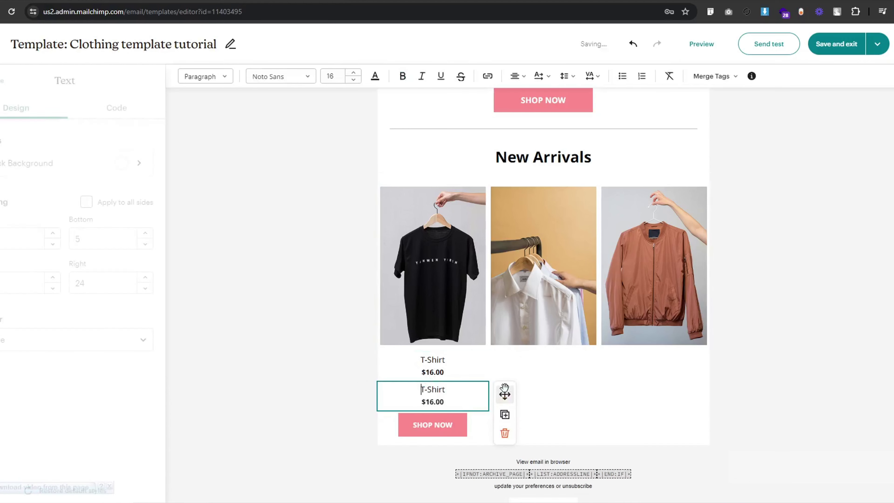
{"action": "left_click_drag", "start_coordinate": [505, 387], "coordinate": [547, 387]}
{"action": "left_click", "coordinate": [454, 397]}
{"action": "left_click", "coordinate": [504, 413]}
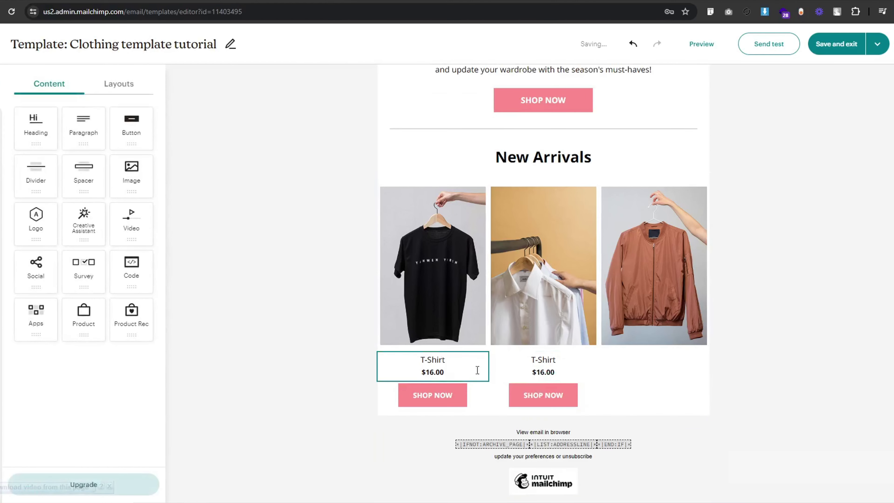
- Copy the product text and button under the jacket image, and relabel the two copies Regular Shirt, $24.00, and Jacket, $66.00
{"action": "left_click", "coordinate": [541, 368]}
{"action": "left_click", "coordinate": [614, 386]}
{"action": "left_click_drag", "start_coordinate": [615, 390], "coordinate": [645, 390]}
{"action": "left_click", "coordinate": [563, 396]}
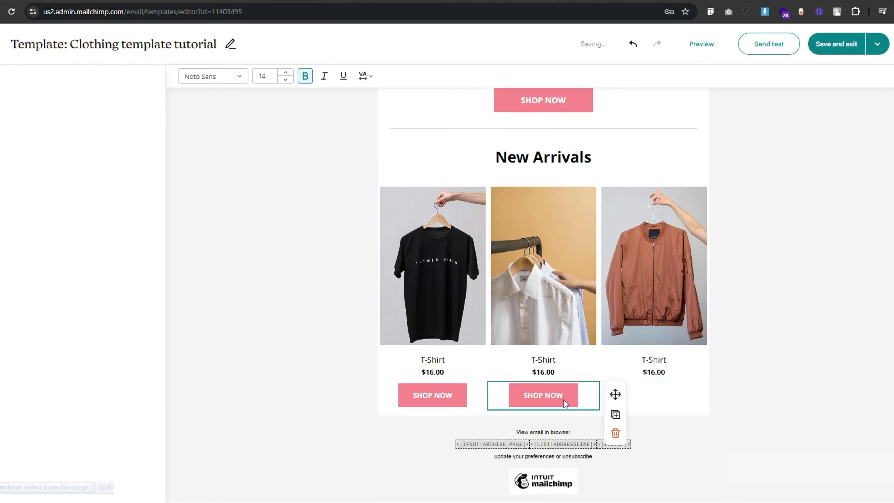
{"action": "left_click", "coordinate": [614, 415]}
{"action": "left_click_drag", "start_coordinate": [616, 423], "coordinate": [654, 389]}
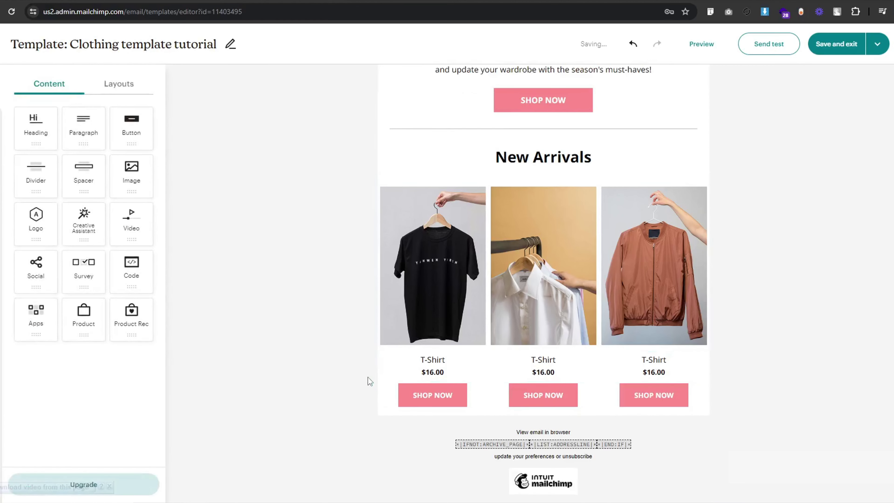
{"action": "left_click", "coordinate": [551, 359]}
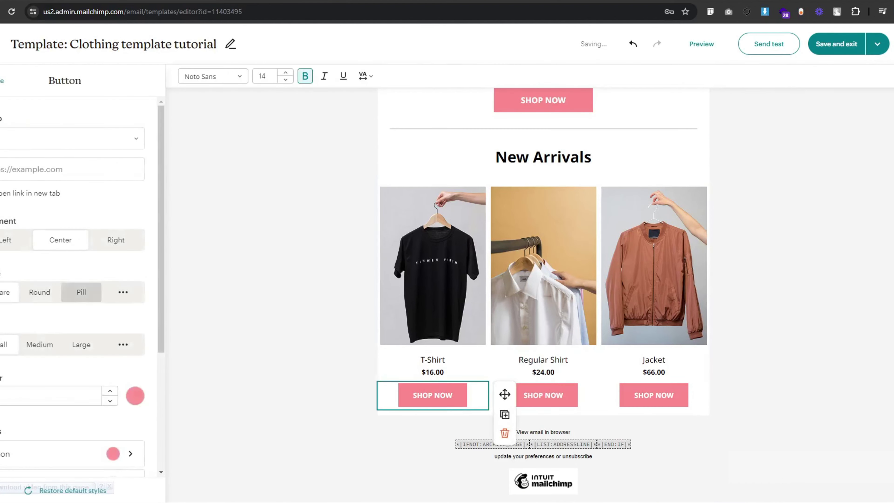
- Link the T-shirt's SHOP NOW button to the cycloto.com website and finish editing the button
{"action": "left_click", "coordinate": [32, 172]}
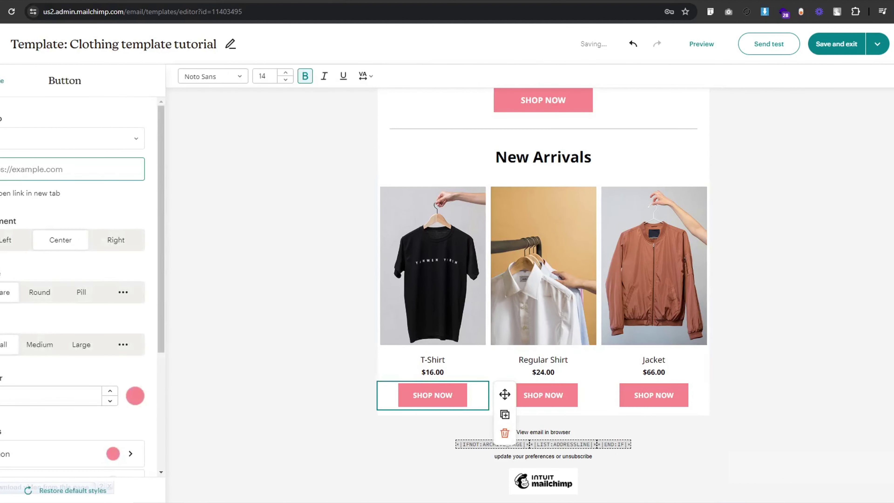
{"action": "left_click", "coordinate": [286, 398]}
{"action": "left_click", "coordinate": [409, 407]}
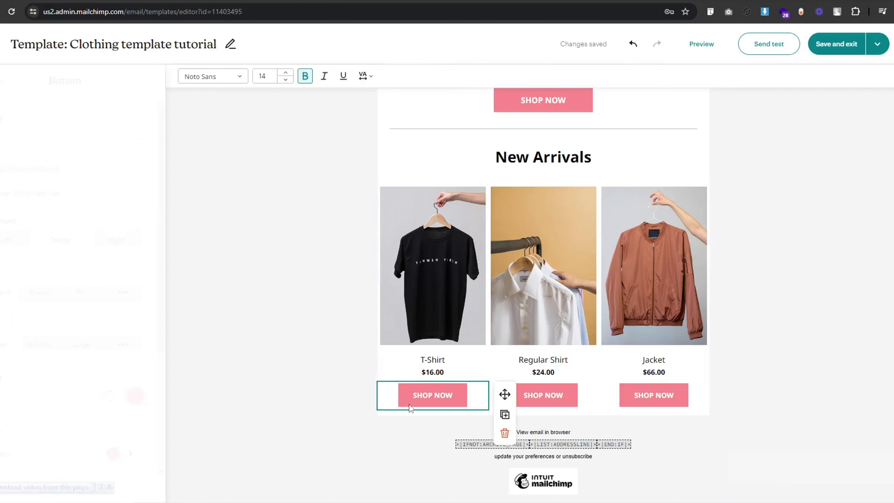
{"action": "left_click", "coordinate": [64, 175]}
{"action": "key", "text": "ctrl+v"}
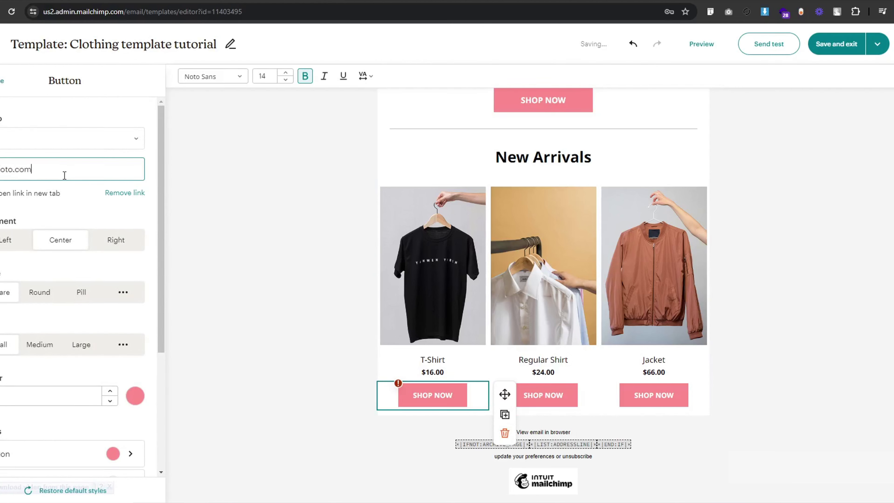
{"action": "left_click", "coordinate": [3, 91]}
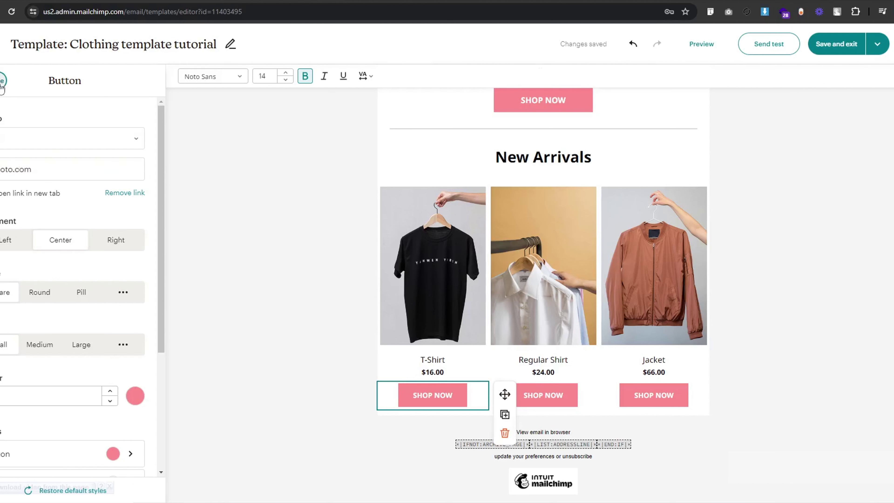
{"action": "left_click", "coordinate": [3, 90]}
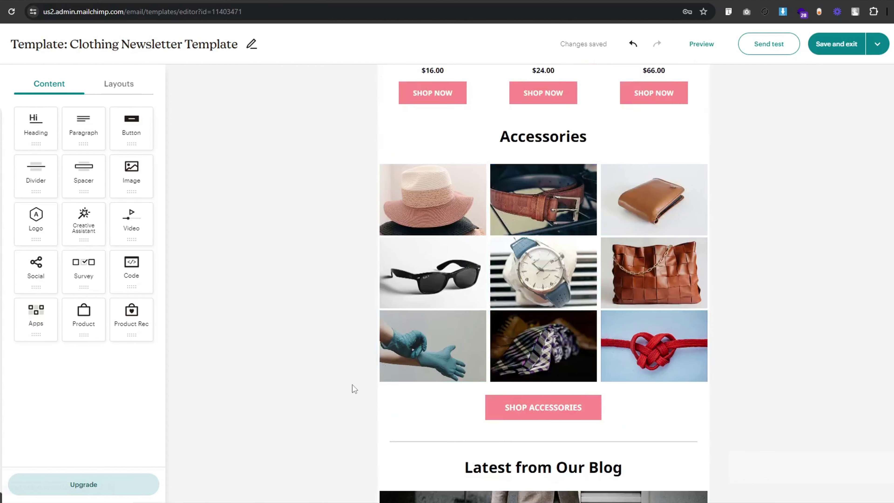
- Duplicate the New Arrivals heading, move the copy below the product columns and change its text to Accessories
{"action": "scroll", "coordinate": [352, 385], "scroll_direction": "up", "scroll_amount": 6}
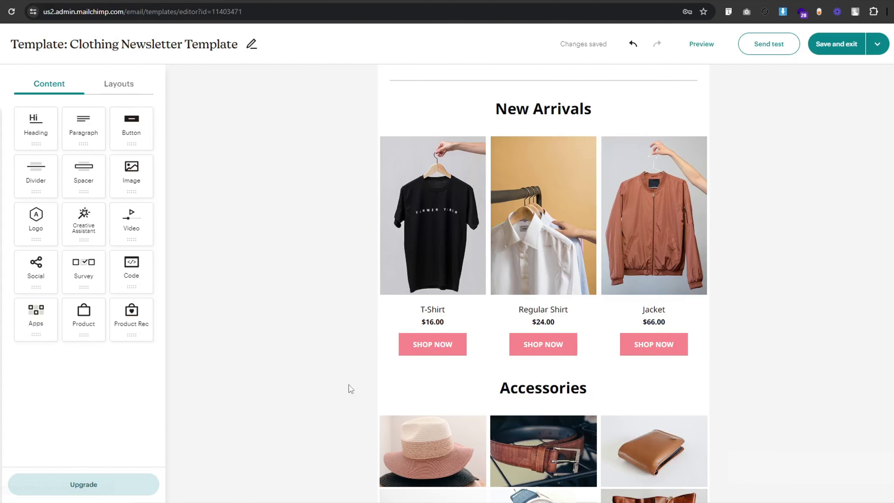
{"action": "scroll", "coordinate": [340, 66], "scroll_direction": "down", "scroll_amount": 6}
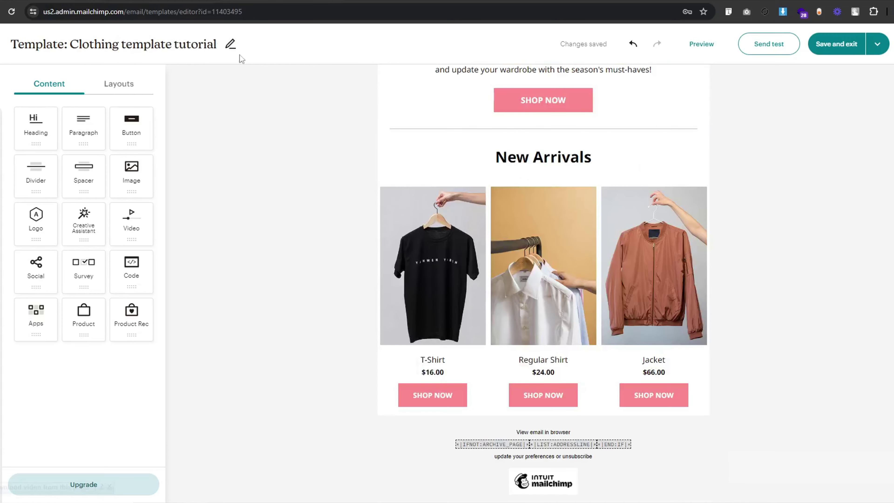
{"action": "scroll", "coordinate": [246, 211], "scroll_direction": "up", "scroll_amount": 2}
{"action": "scroll", "coordinate": [263, 335], "scroll_direction": "down", "scroll_amount": 2}
{"action": "left_click", "coordinate": [544, 156]}
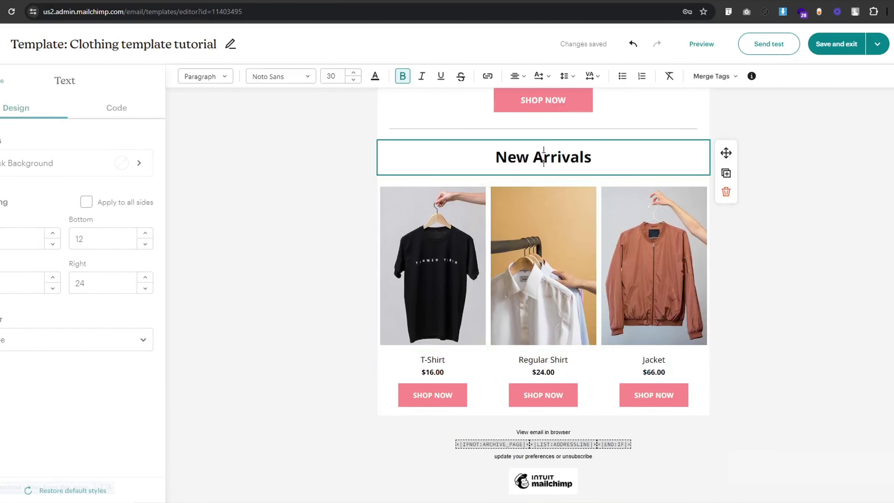
{"action": "left_click", "coordinate": [725, 173]}
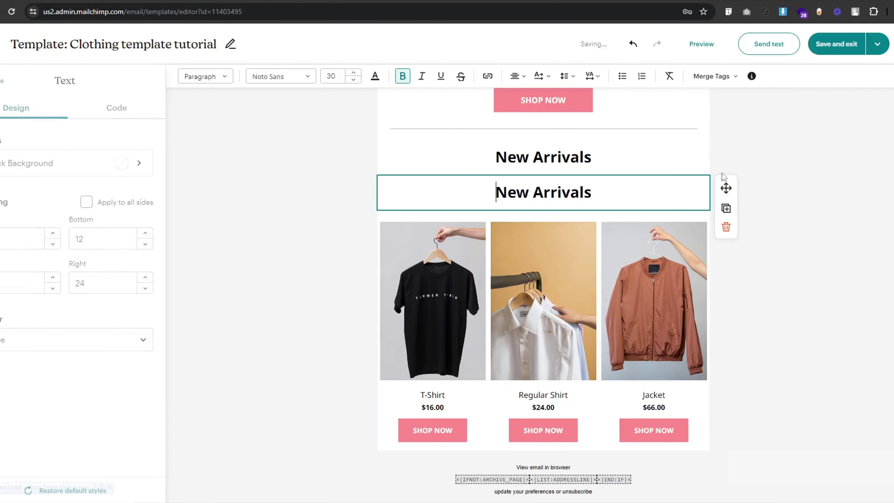
{"action": "left_click_drag", "start_coordinate": [726, 186], "coordinate": [532, 415]}
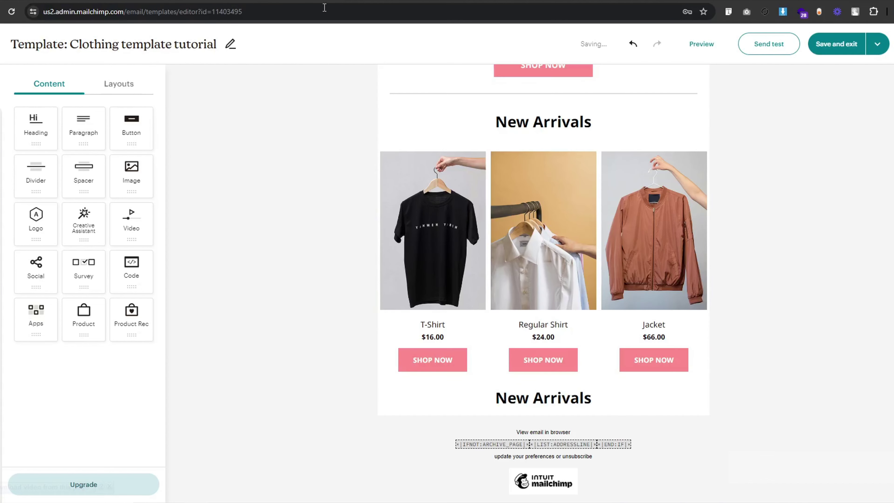
{"action": "left_click", "coordinate": [577, 401]}
{"action": "type", "text": "Accessories"}
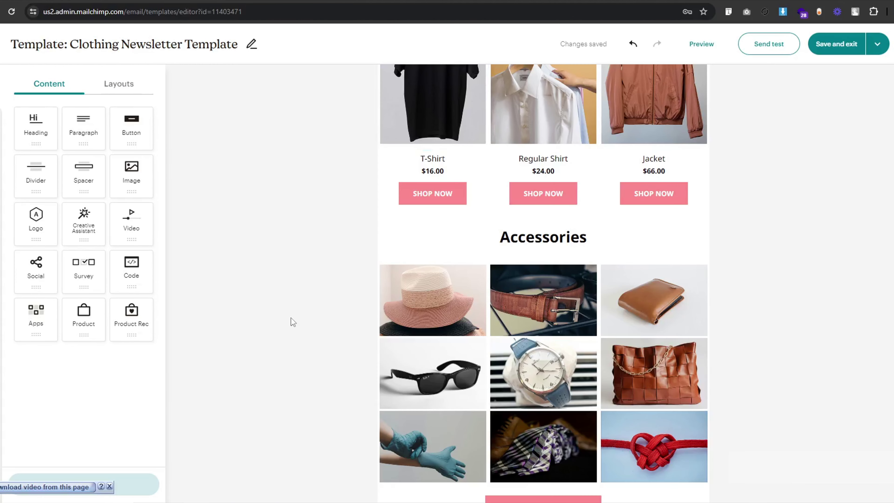
- Add a three-column layout directly below the Accessories heading
{"action": "scroll", "coordinate": [289, 422], "scroll_direction": "up", "scroll_amount": 2}
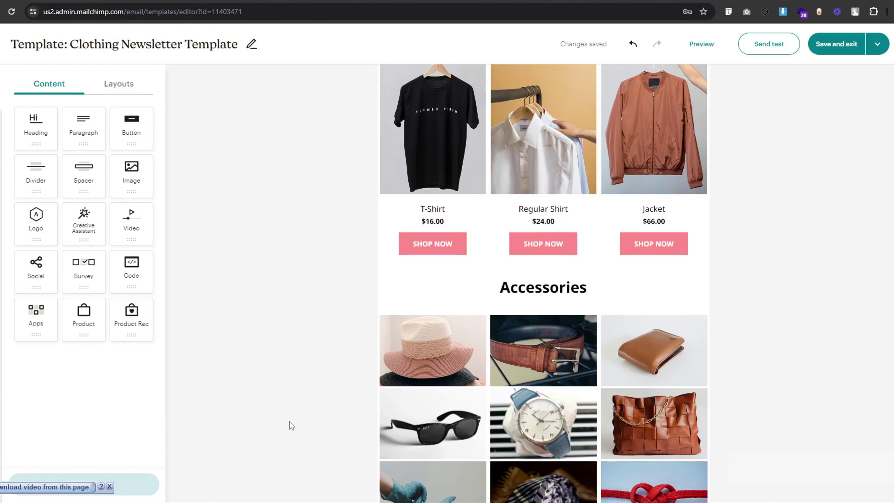
{"action": "scroll", "coordinate": [289, 422], "scroll_direction": "down", "scroll_amount": 5}
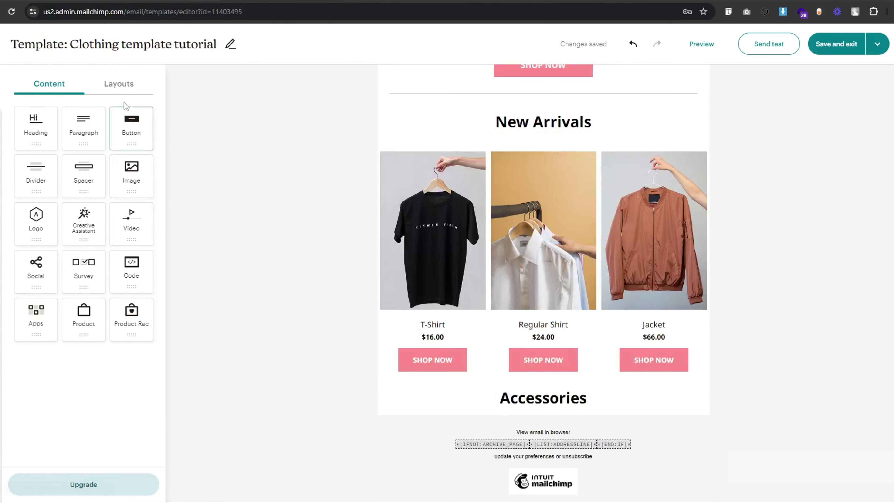
{"action": "left_click", "coordinate": [118, 83]}
{"action": "left_click_drag", "start_coordinate": [36, 242], "coordinate": [555, 416]}
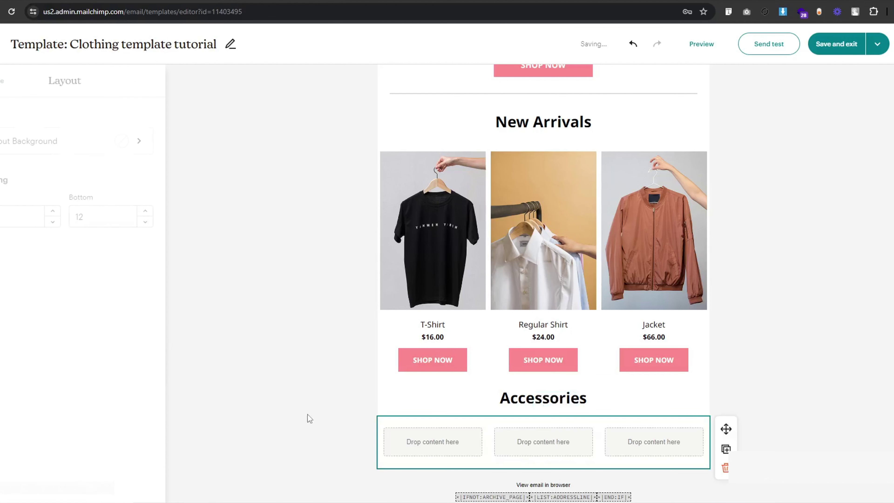
{"action": "scroll", "coordinate": [303, 417], "scroll_direction": "down", "scroll_amount": 2}
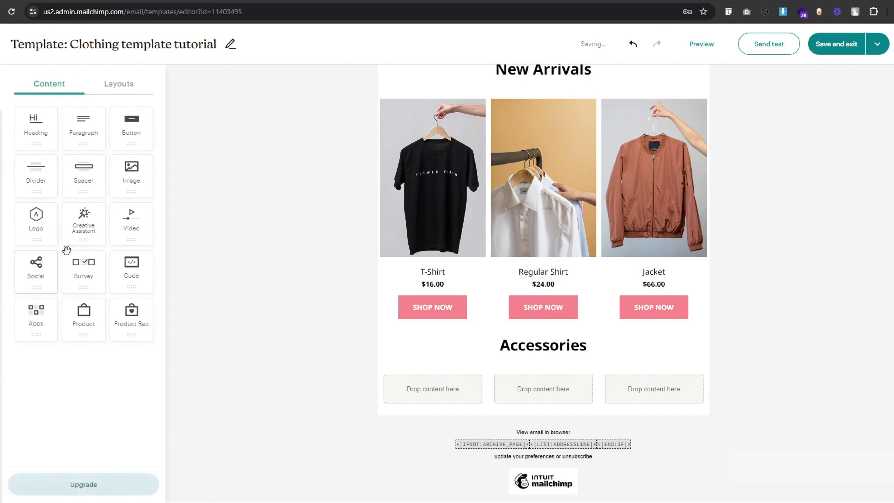
- Place an image block in the first column under Accessories and copy it into the other two columns
{"action": "left_click_drag", "start_coordinate": [131, 174], "coordinate": [421, 397]}
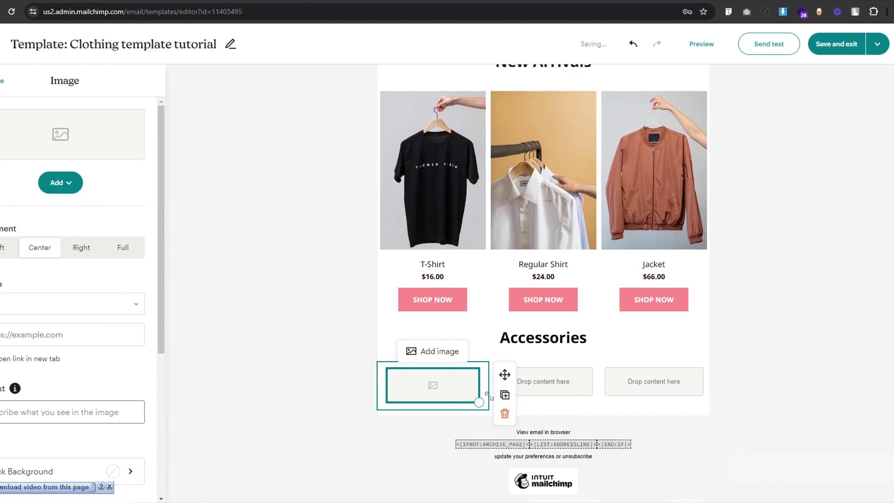
{"action": "left_click", "coordinate": [505, 396]}
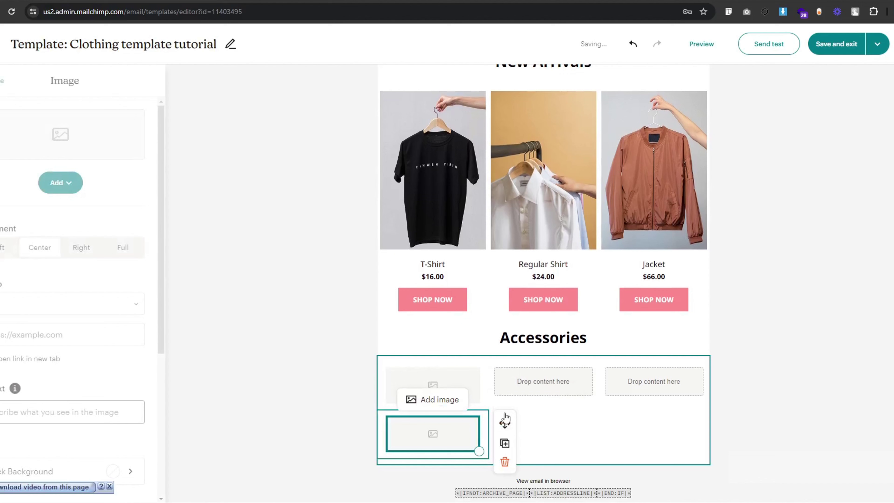
{"action": "left_click", "coordinate": [506, 443]}
{"action": "left_click_drag", "start_coordinate": [504, 471], "coordinate": [654, 387]}
{"action": "left_click", "coordinate": [464, 433]}
{"action": "left_click", "coordinate": [439, 394]}
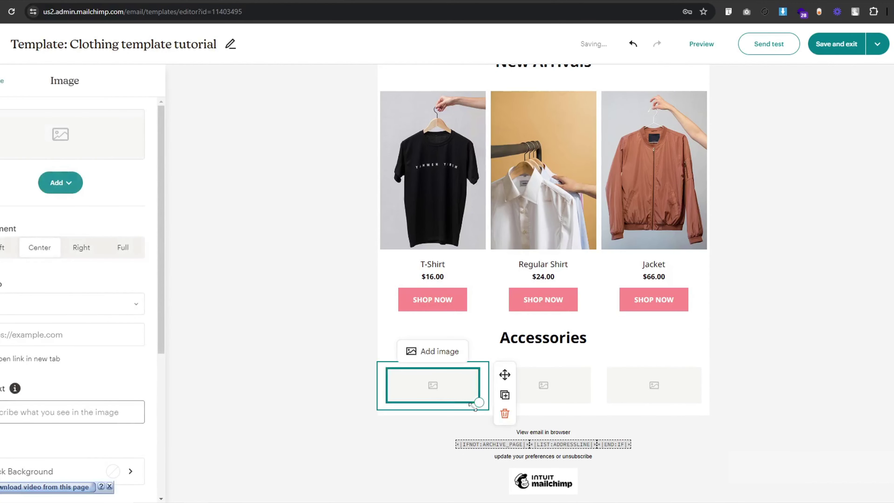
{"action": "left_click", "coordinate": [58, 189]}
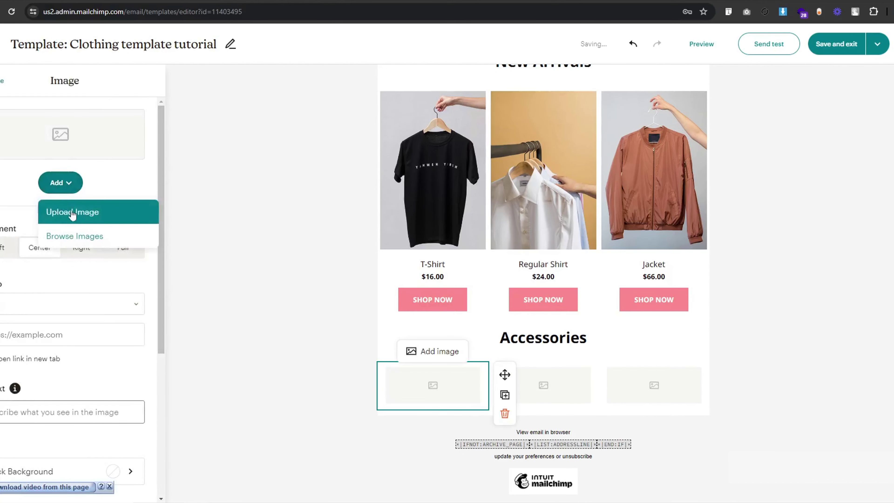
{"action": "left_click", "coordinate": [81, 213]}
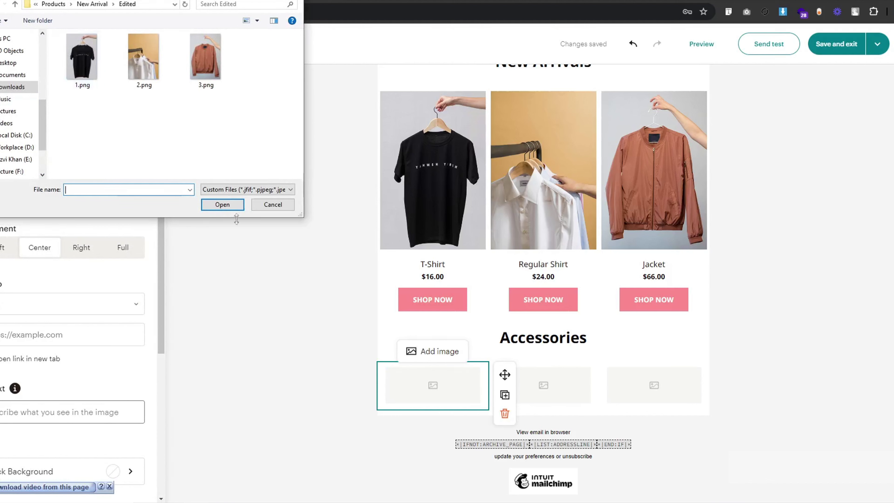
{"action": "left_click", "coordinate": [270, 205]}
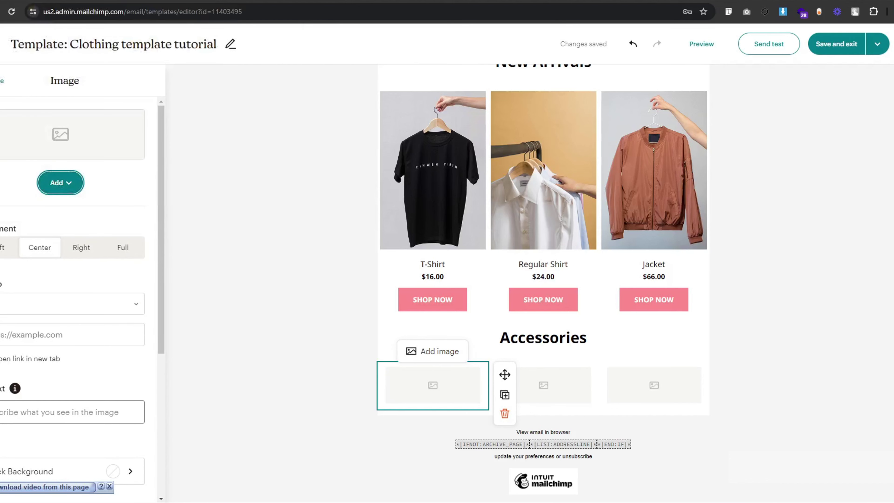
- Upload the hat picture 1.png from the Accessories folder's Edited subfolder into the first column's image block
{"action": "left_click", "coordinate": [63, 186]}
{"action": "left_click", "coordinate": [69, 209]}
{"action": "left_click", "coordinate": [15, 4]}
{"action": "left_click", "coordinate": [15, 4]}
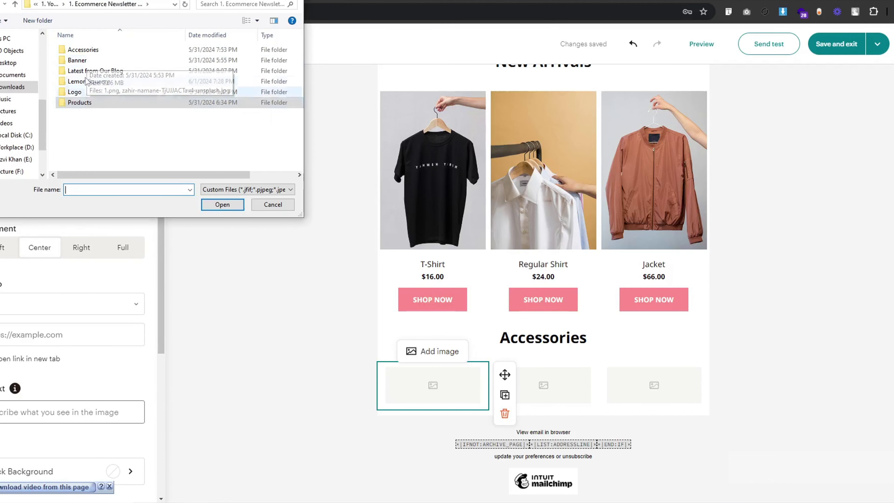
{"action": "double_click", "coordinate": [86, 50]}
{"action": "double_click", "coordinate": [82, 63]}
{"action": "left_click", "coordinate": [82, 65]}
{"action": "left_click", "coordinate": [222, 204]}
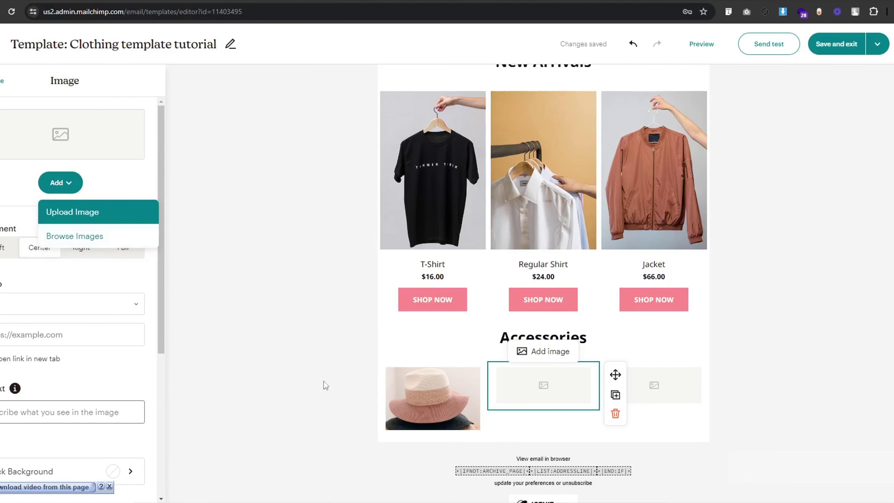
- Upload the belt picture 2.png into the second Accessories column and the wallet picture 3.png into the third
{"action": "left_click", "coordinate": [288, 367]}
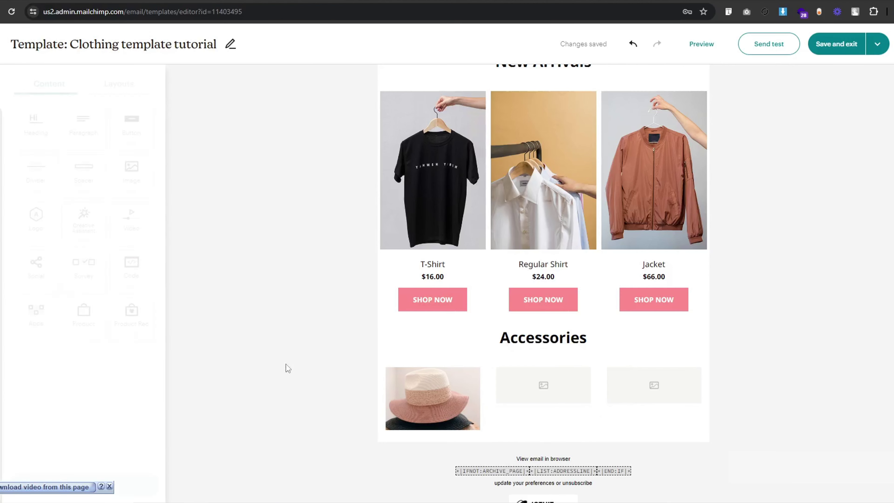
{"action": "left_click", "coordinate": [539, 402]}
{"action": "left_click", "coordinate": [68, 182]}
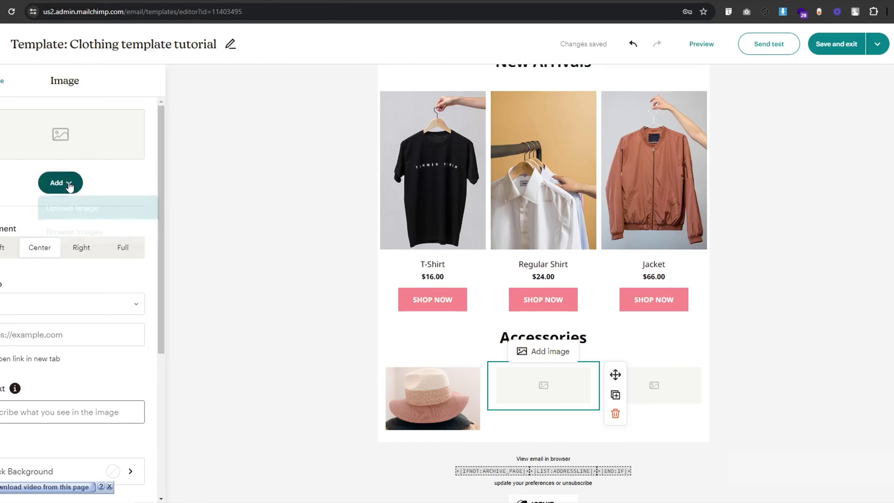
{"action": "left_click", "coordinate": [107, 216]}
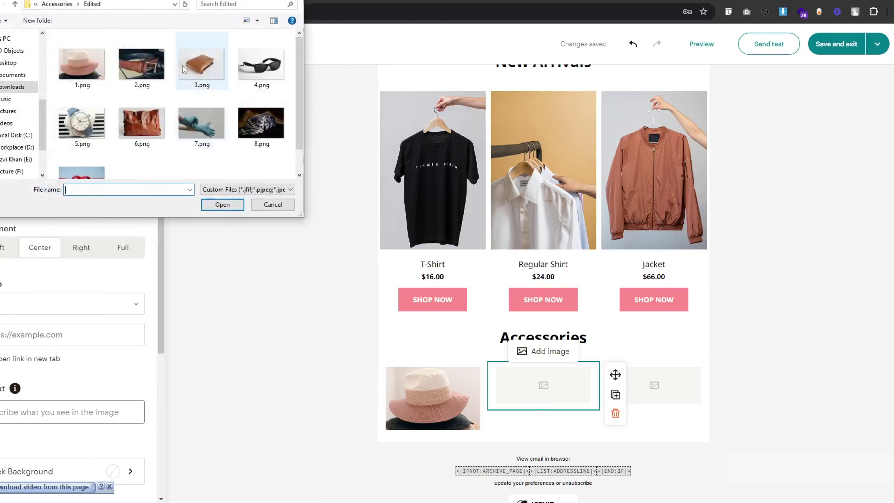
{"action": "left_click", "coordinate": [142, 63]}
{"action": "left_click", "coordinate": [222, 204]}
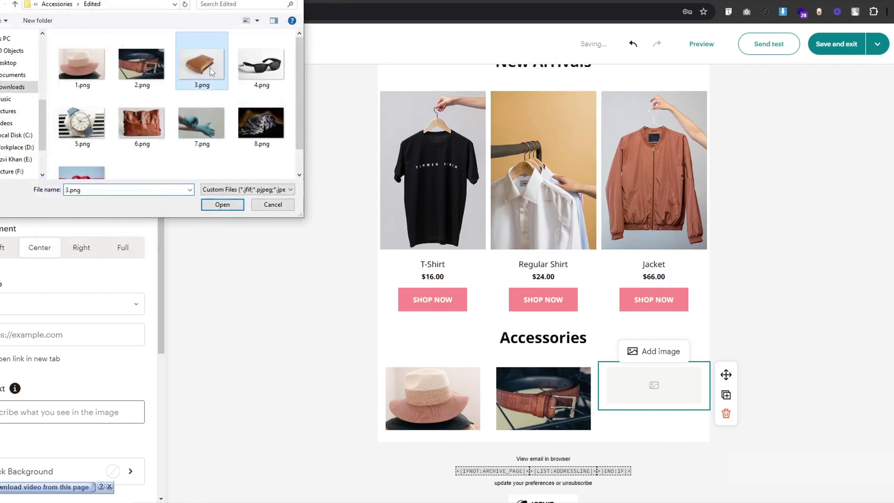
{"action": "left_click", "coordinate": [222, 204]}
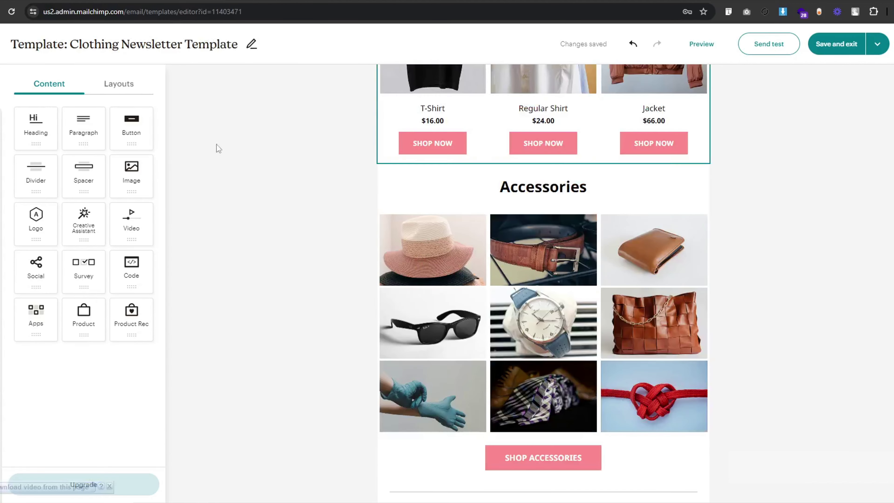
- Set the hat image's alignment to Full, following the finished example template
{"action": "left_click", "coordinate": [438, 262]}
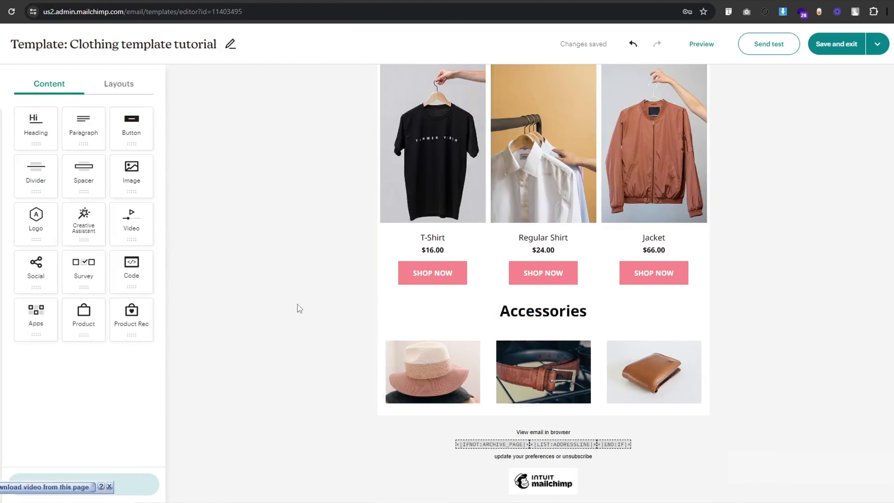
{"action": "left_click", "coordinate": [441, 385]}
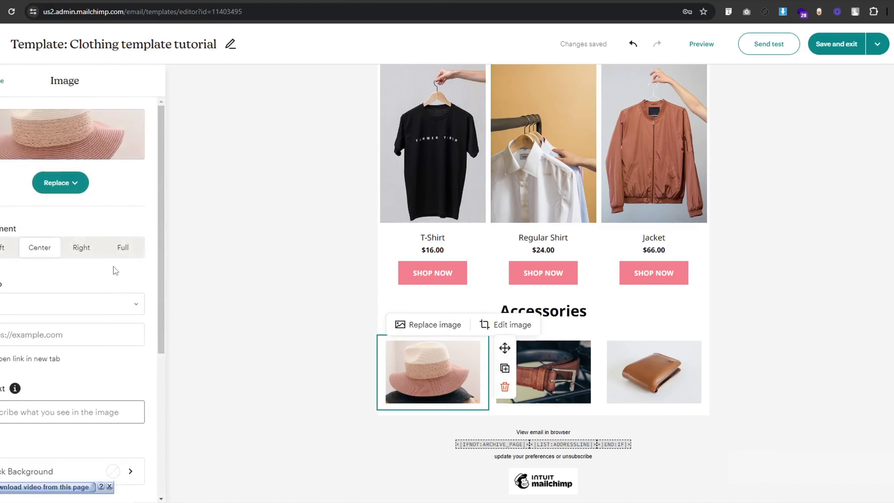
{"action": "left_click", "coordinate": [121, 254]}
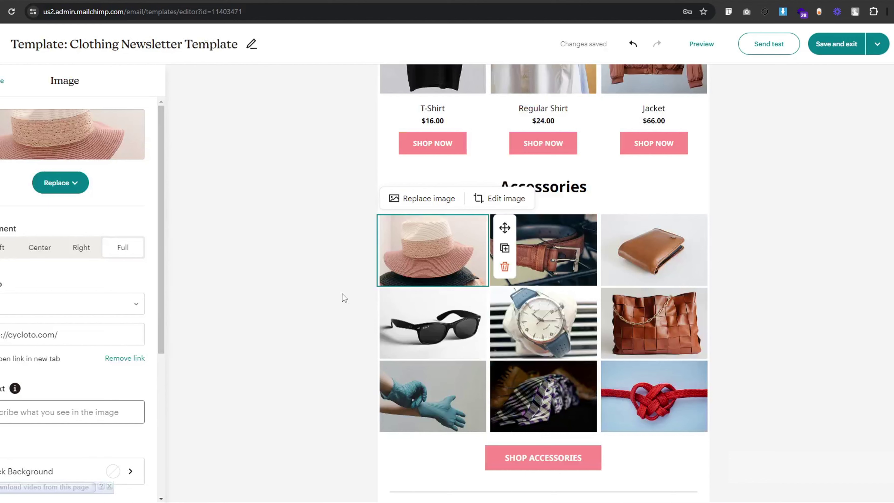
- Adjust the hat image's left and right padding to match the example, with right padding 4
{"action": "left_click", "coordinate": [342, 295]}
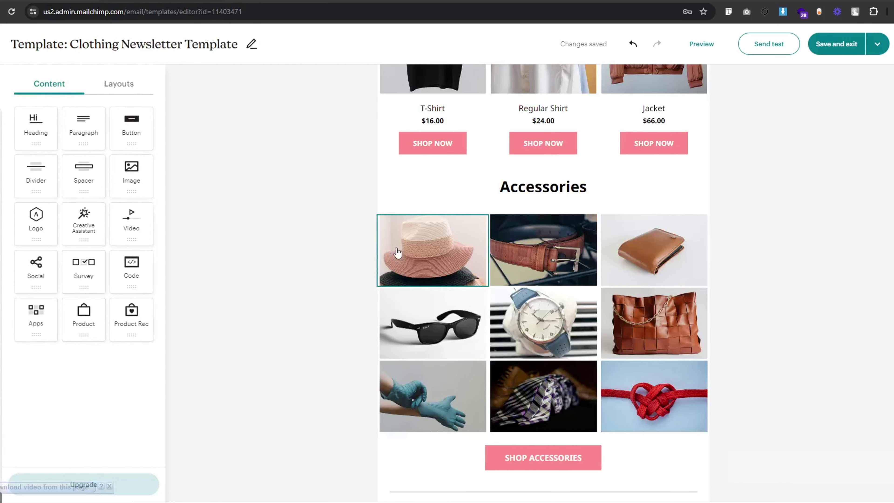
{"action": "left_click", "coordinate": [394, 251]}
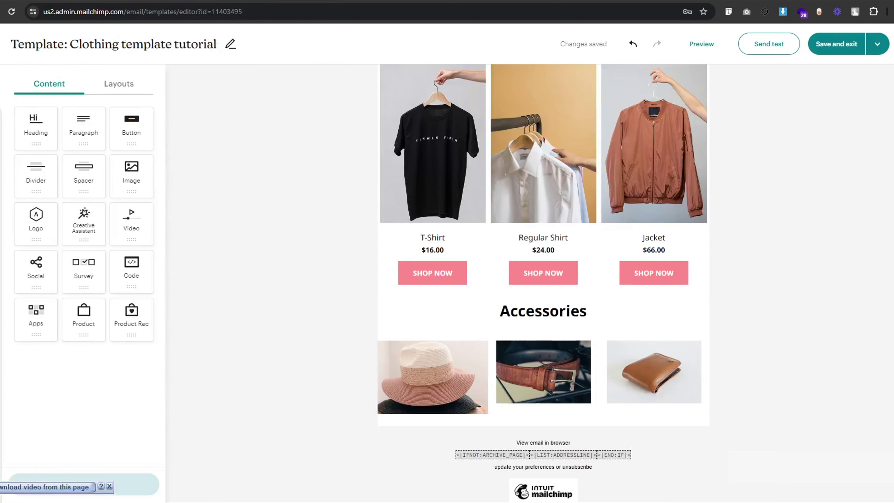
{"action": "left_click", "coordinate": [425, 383]}
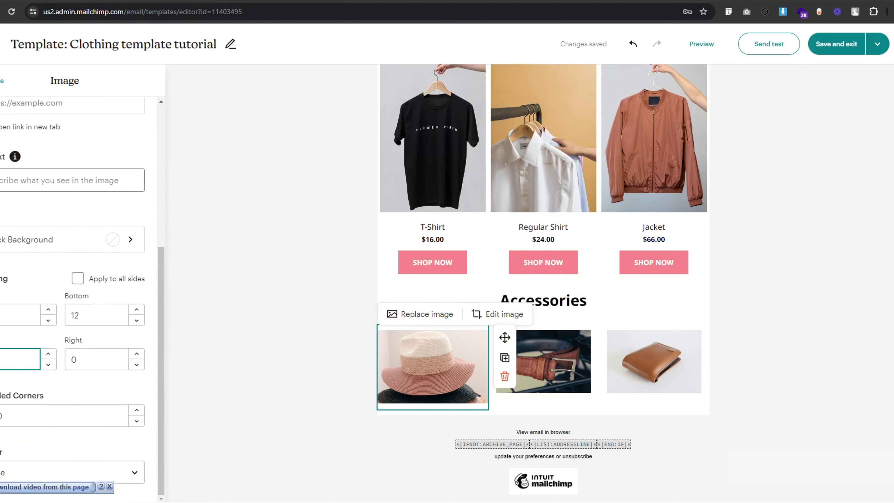
{"action": "left_click", "coordinate": [76, 358]}
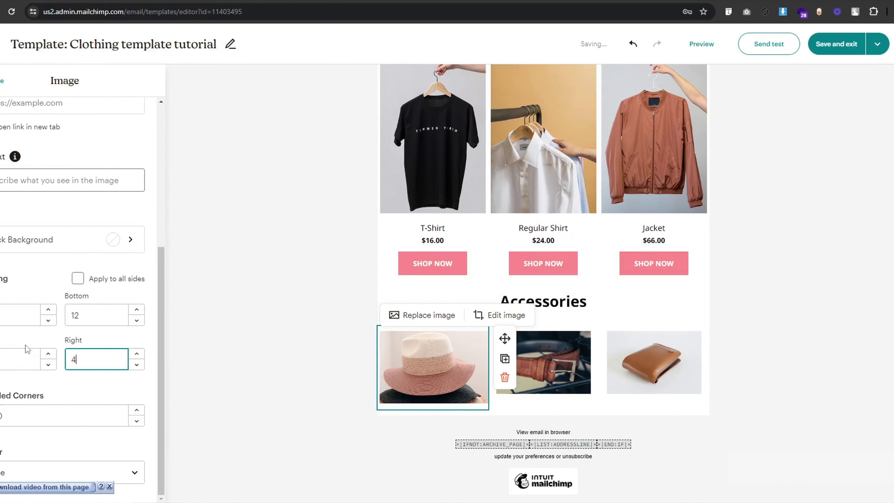
{"action": "type", "text": "4"}
{"action": "left_click", "coordinate": [26, 348]}
{"action": "left_click", "coordinate": [270, 375]}
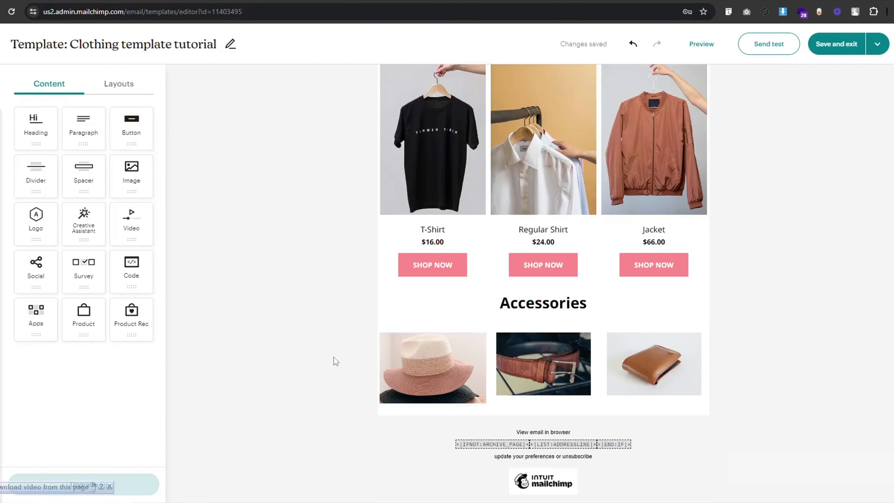
- Reduce the hat image's top and bottom padding and finish editing the image
{"action": "left_click", "coordinate": [457, 388]}
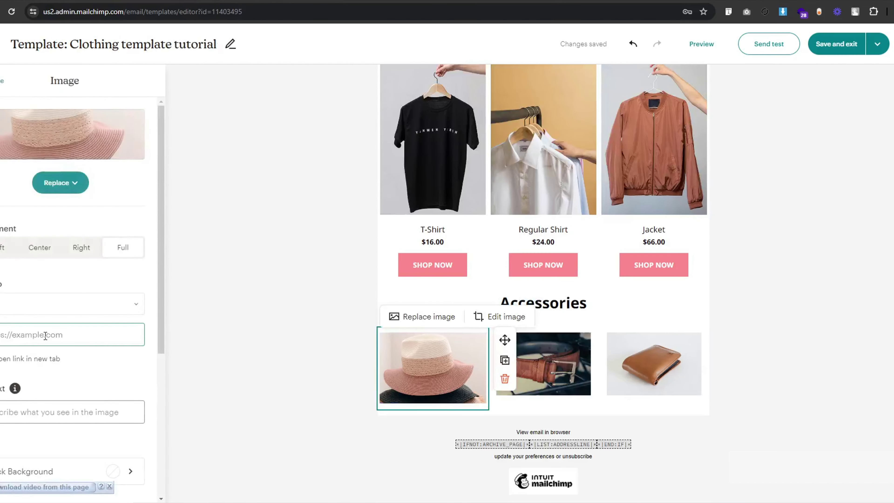
{"action": "scroll", "coordinate": [9, 318], "scroll_direction": "down", "scroll_amount": 5}
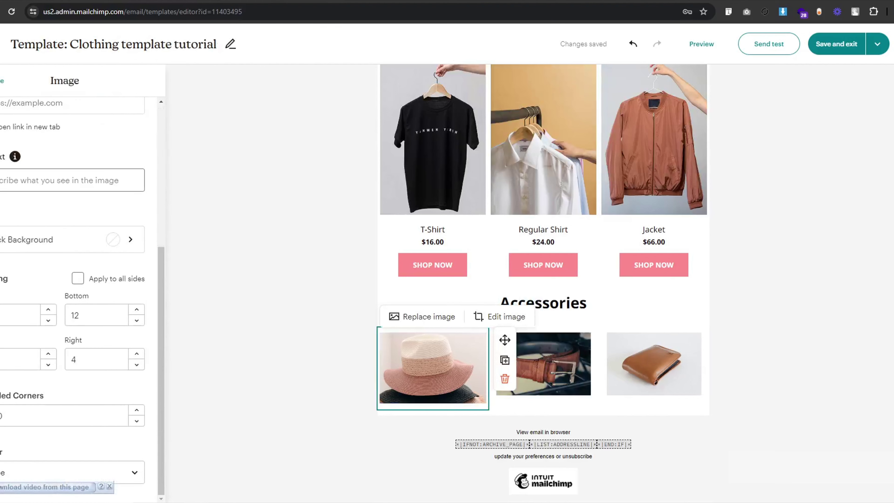
{"action": "left_click", "coordinate": [4, 312]}
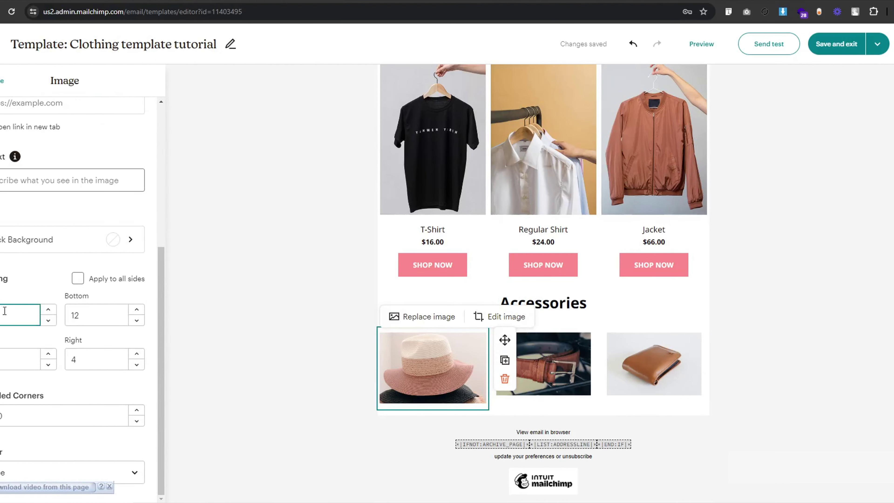
{"action": "left_click", "coordinate": [71, 315]}
{"action": "left_click", "coordinate": [281, 341]}
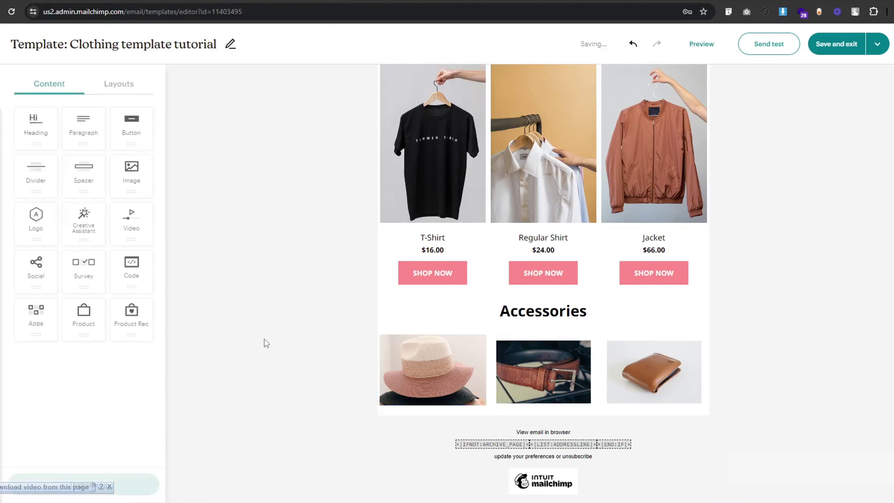
- Set the belt and wallet images to Full alignment and match their padding to the hat image in the finished example
{"action": "left_click", "coordinate": [505, 358]}
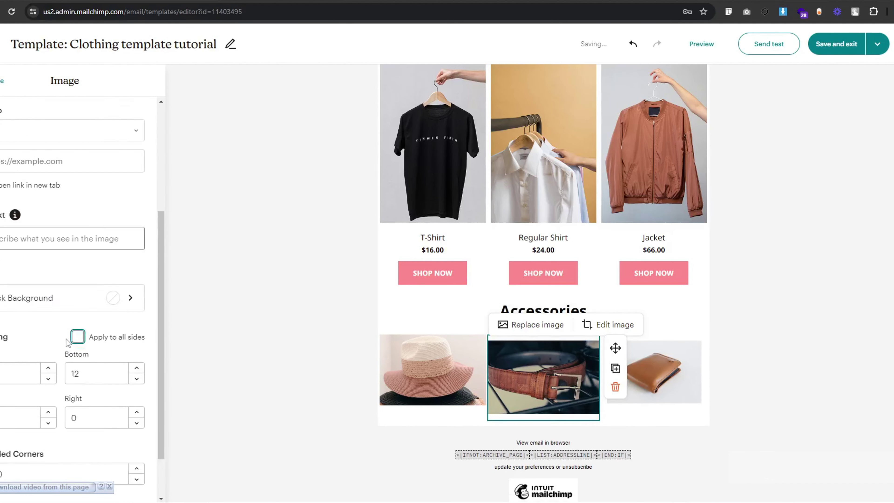
{"action": "left_click", "coordinate": [21, 373]}
{"action": "left_click", "coordinate": [653, 372]}
{"action": "left_click", "coordinate": [22, 373]}
{"action": "left_click", "coordinate": [281, 341]}
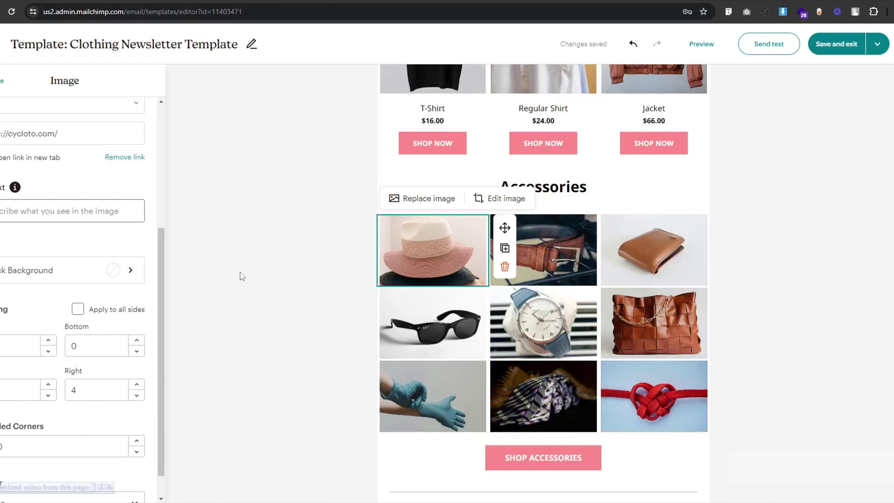
{"action": "left_click", "coordinate": [242, 276]}
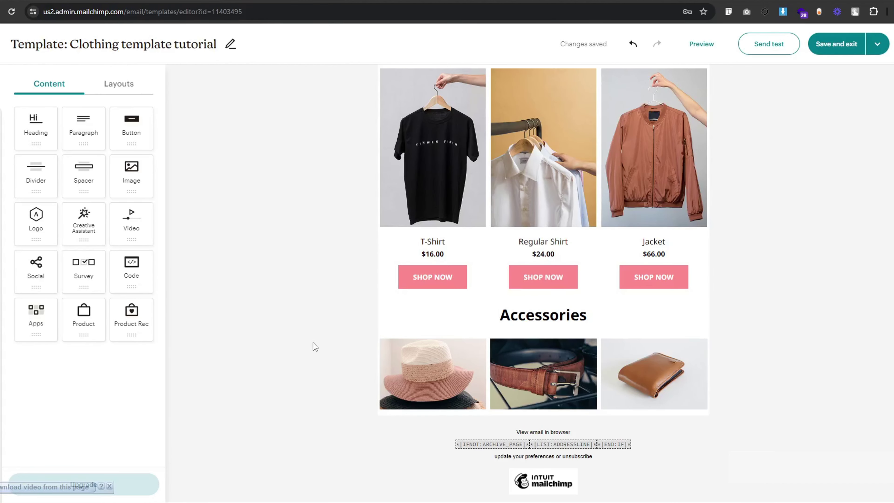
- Duplicate the Accessories image row twice so that the grid has three rows of three images
{"action": "left_click", "coordinate": [388, 416]}
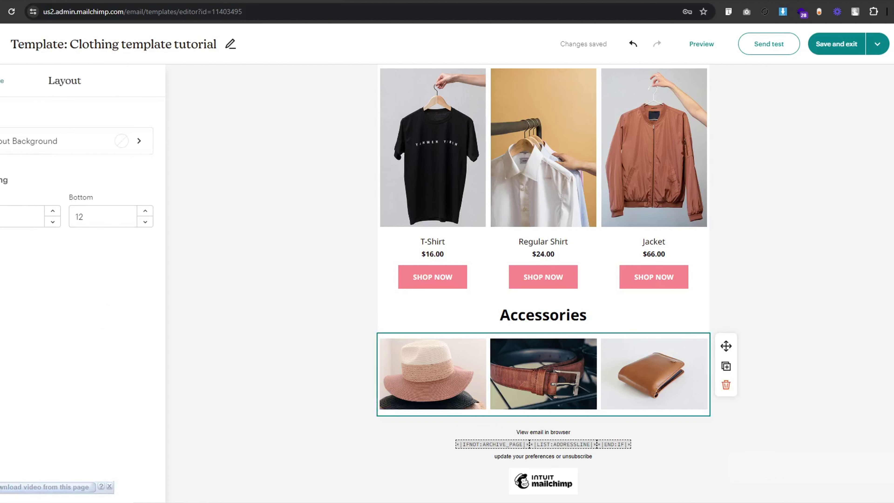
{"action": "left_click", "coordinate": [726, 366]}
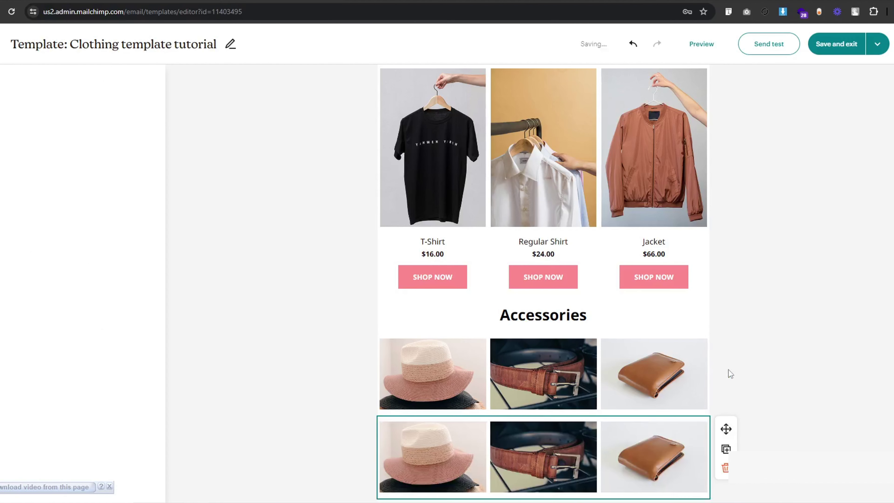
{"action": "left_click", "coordinate": [725, 447]}
{"action": "scroll", "coordinate": [341, 352], "scroll_direction": "down", "scroll_amount": 3}
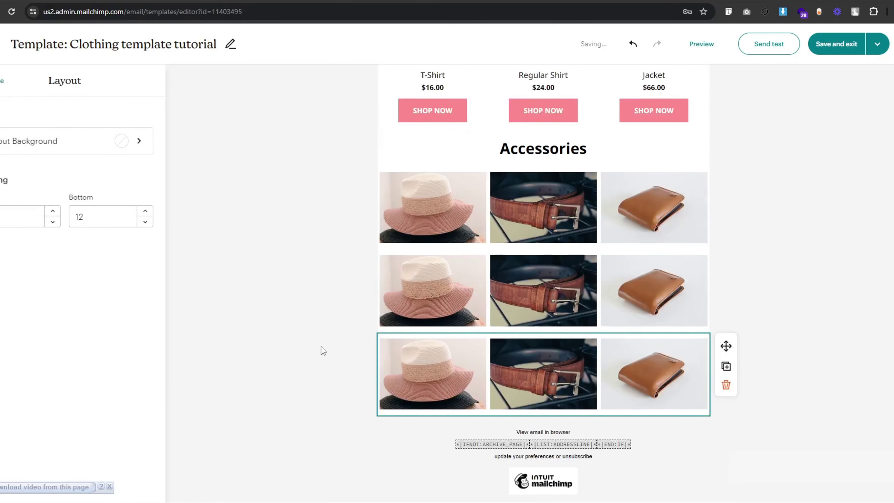
{"action": "left_click", "coordinate": [319, 350]}
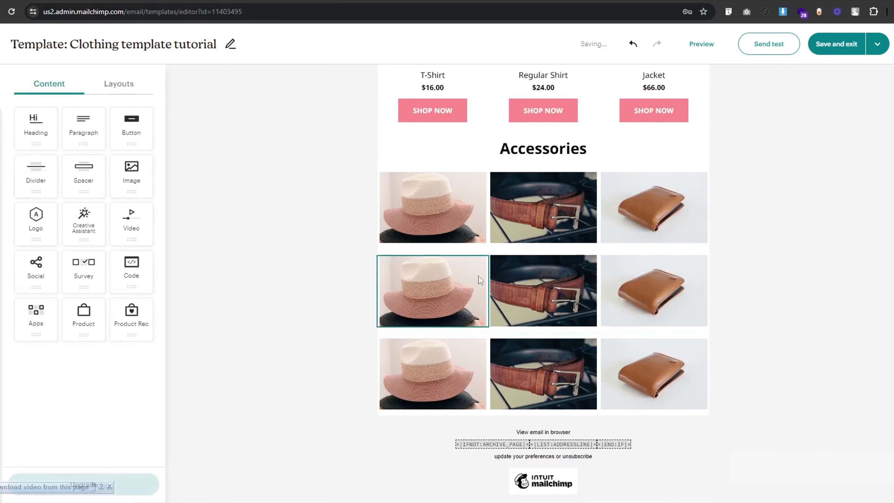
- Set the bottom padding of the first and second Accessories rows to 2
{"action": "left_click", "coordinate": [495, 250]}
{"action": "left_click_drag", "start_coordinate": [95, 223], "coordinate": [40, 252]}
{"action": "type", "text": "2"}
{"action": "left_click", "coordinate": [468, 332]}
{"action": "left_click_drag", "start_coordinate": [100, 219], "coordinate": [50, 229]}
{"action": "type", "text": "2"}
{"action": "left_click", "coordinate": [302, 352]}
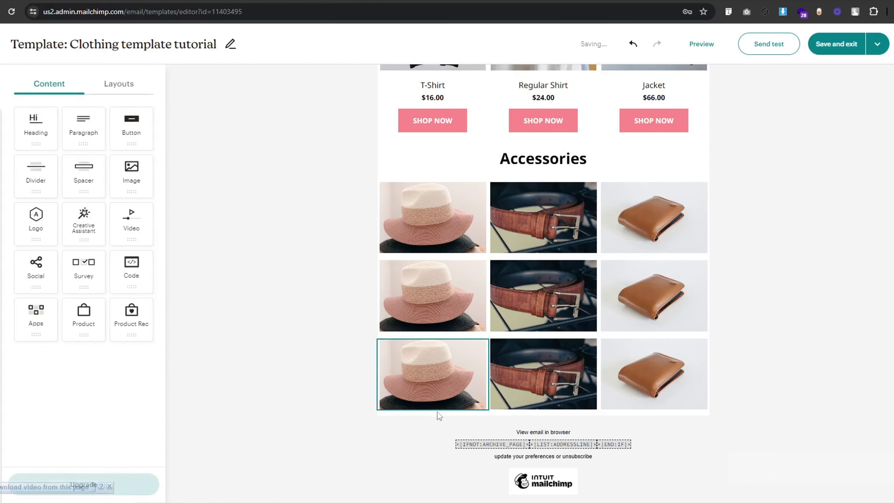
- Set the third Accessories row's top and bottom padding to 2 and the second row's top padding to 2
{"action": "left_click", "coordinate": [437, 411]}
{"action": "left_click_drag", "start_coordinate": [100, 216], "coordinate": [50, 225]}
{"action": "type", "text": "2"}
{"action": "left_click", "coordinate": [291, 341]}
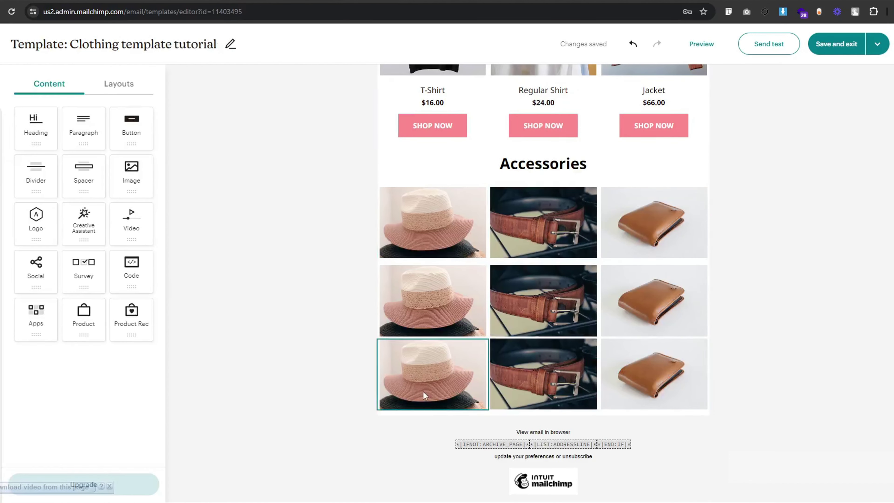
{"action": "left_click", "coordinate": [424, 412]}
{"action": "type", "text": "2"}
{"action": "left_click_drag", "start_coordinate": [99, 216], "coordinate": [2, 221]}
{"action": "left_click", "coordinate": [325, 319]}
{"action": "left_click", "coordinate": [427, 342]}
{"action": "type", "text": "2"}
{"action": "left_click", "coordinate": [279, 314]}
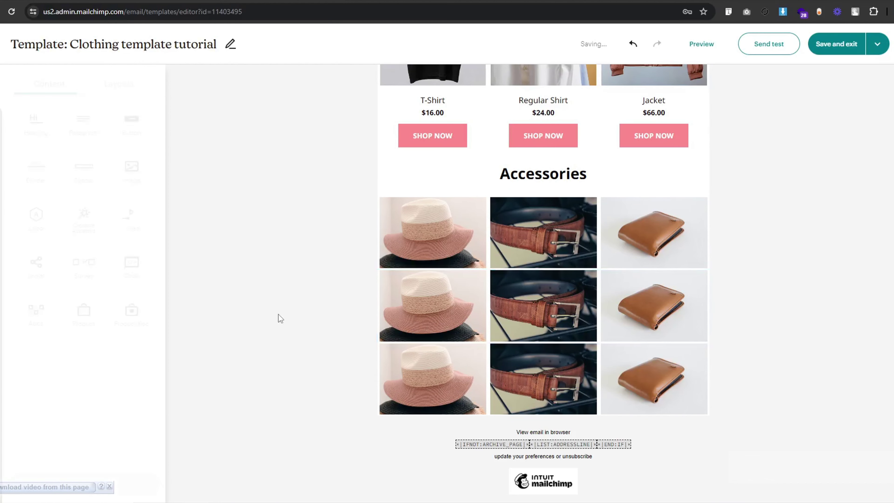
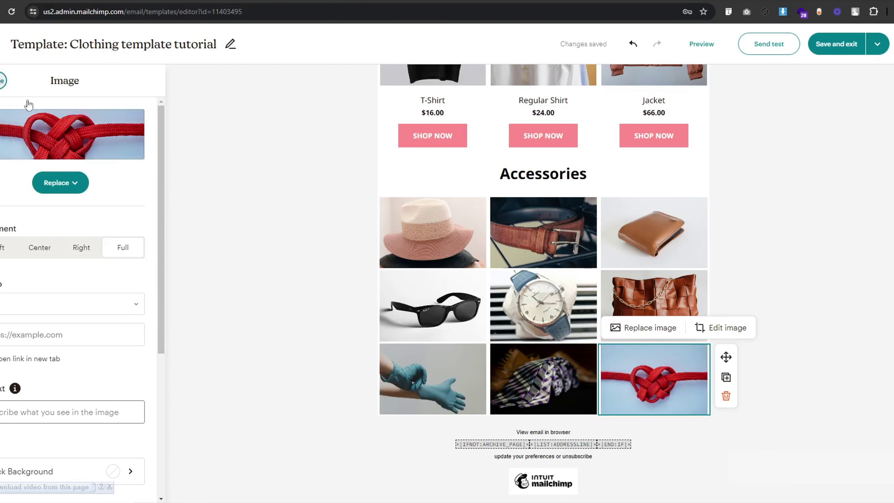
- Finish editing the red knot image and enter a web link for the hat image
{"action": "left_click", "coordinate": [301, 327]}
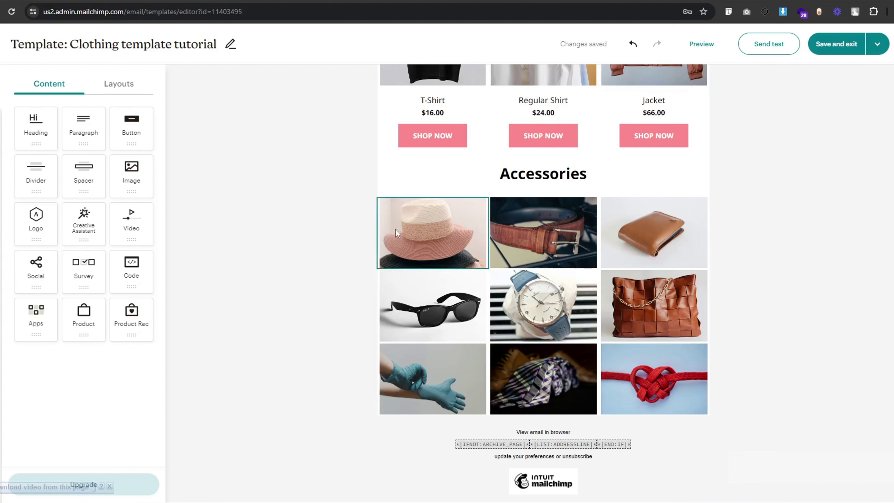
{"action": "left_click", "coordinate": [432, 233]}
{"action": "scroll", "coordinate": [6, 233], "scroll_direction": "down", "scroll_amount": 5}
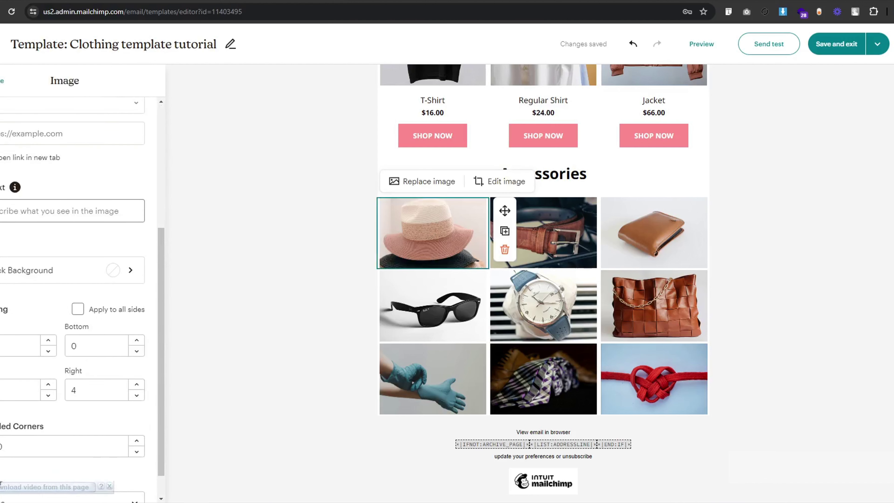
{"action": "scroll", "coordinate": [6, 233], "scroll_direction": "up", "scroll_amount": 3}
{"action": "left_click", "coordinate": [7, 233]}
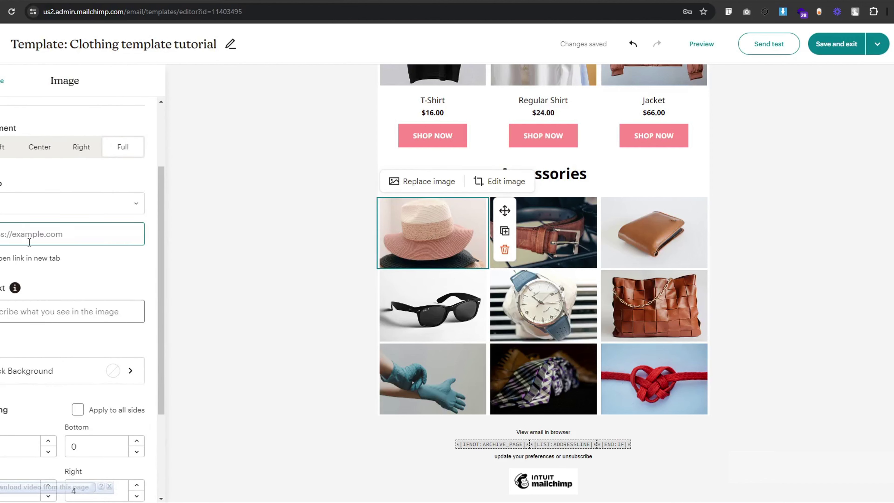
{"action": "type", "text": "h"}
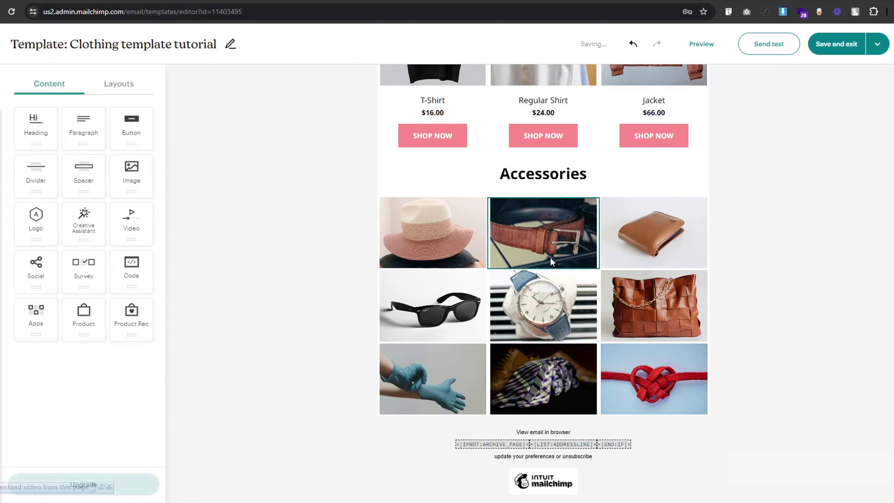
- Enter a link for the belt image, finish editing it and open the template preview
{"action": "left_click", "coordinate": [538, 238]}
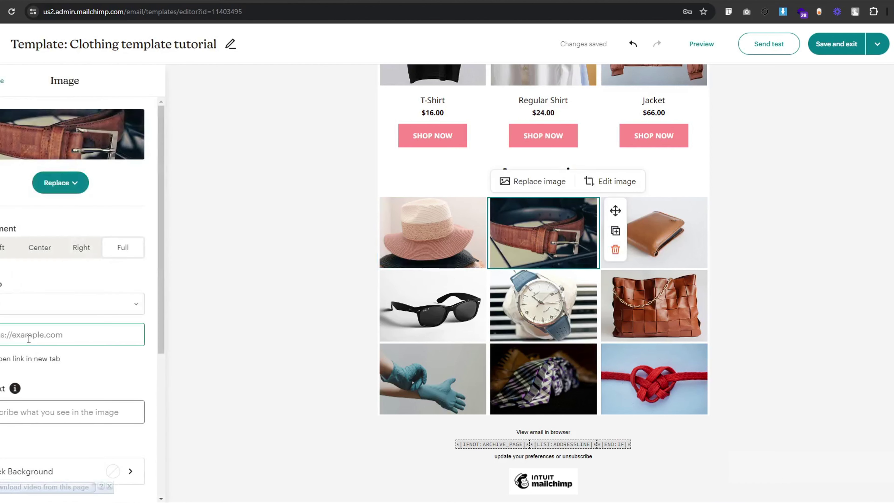
{"action": "type", "text": "h"}
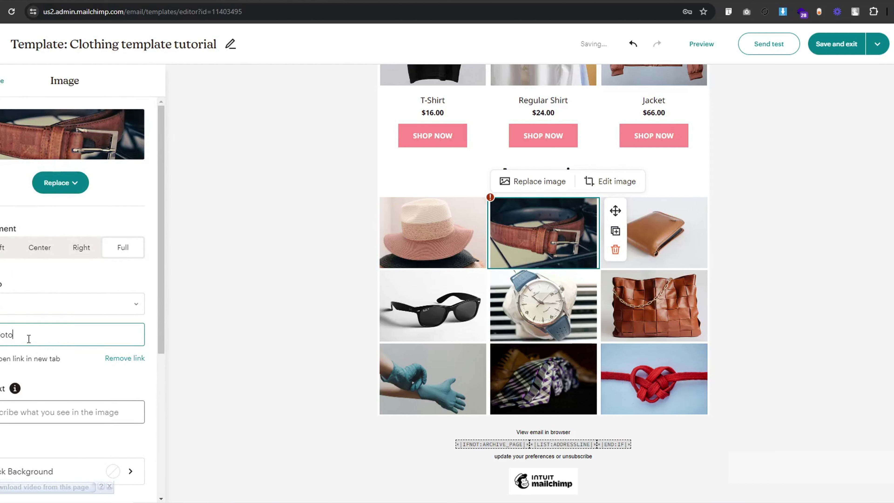
{"action": "left_click", "coordinate": [2, 81]}
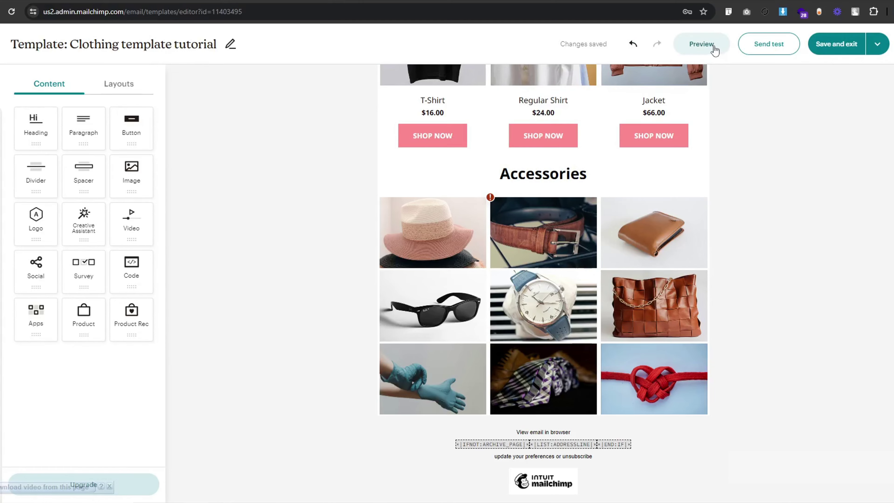
{"action": "left_click", "coordinate": [698, 44]}
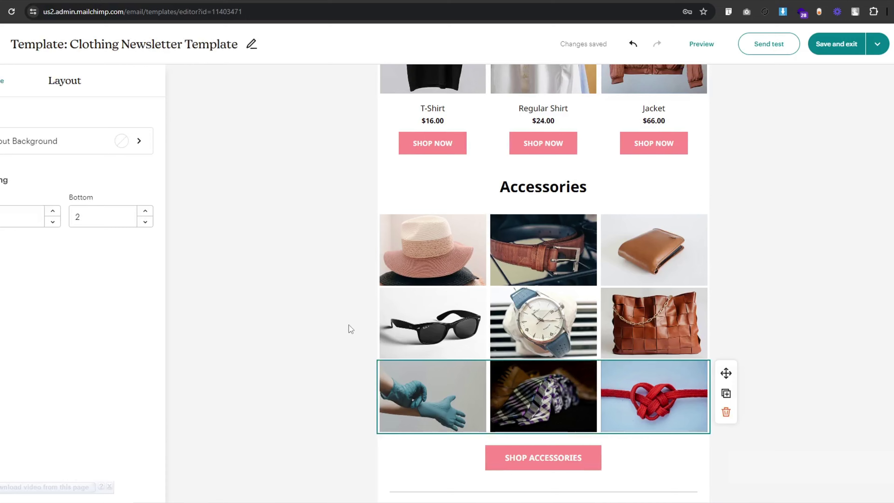
- Duplicate the SHOP NOW button above New Arrivals and move the copy below the Accessories grid, following the example
{"action": "scroll", "coordinate": [349, 325], "scroll_direction": "down", "scroll_amount": 5}
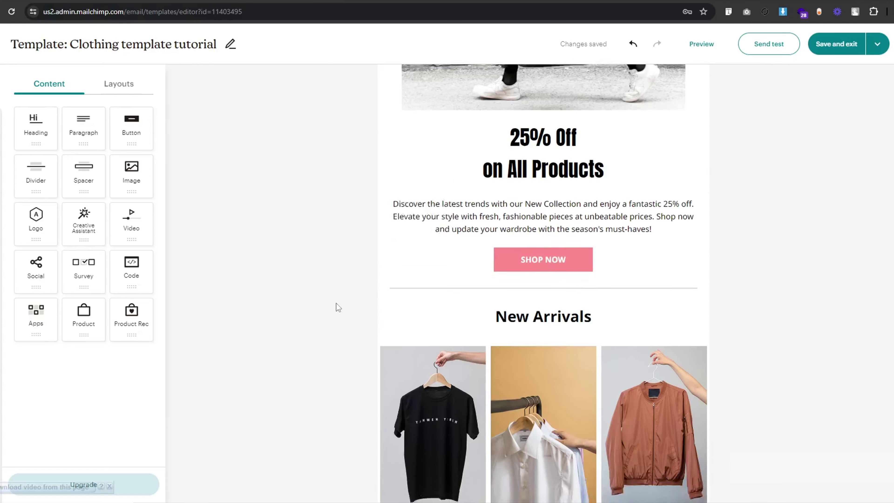
{"action": "scroll", "coordinate": [297, 373], "scroll_direction": "down", "scroll_amount": 5}
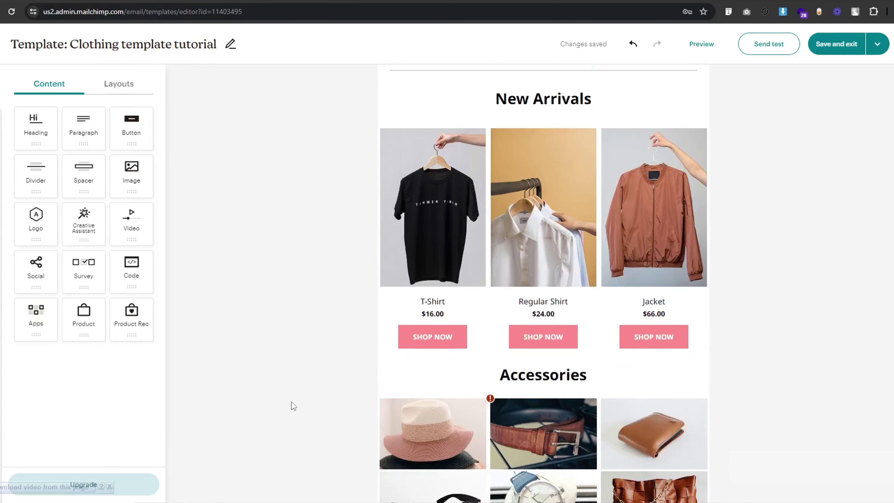
{"action": "scroll", "coordinate": [291, 402], "scroll_direction": "up", "scroll_amount": 4}
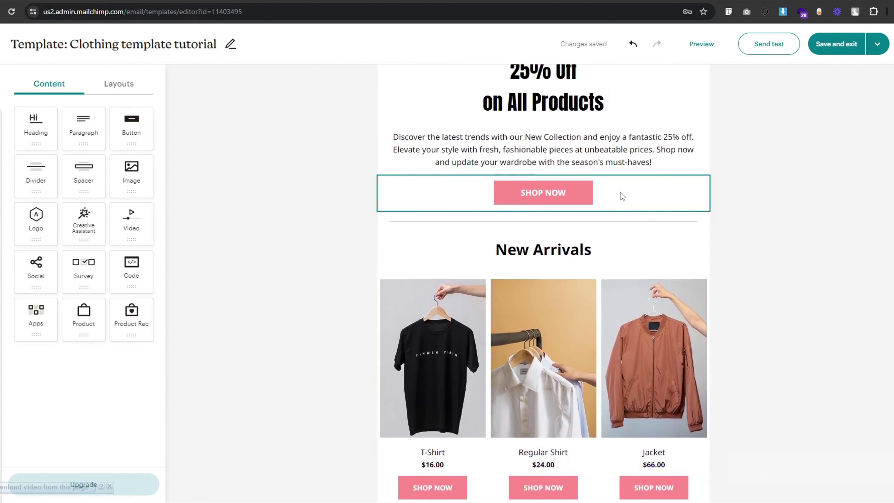
{"action": "left_click", "coordinate": [620, 192]}
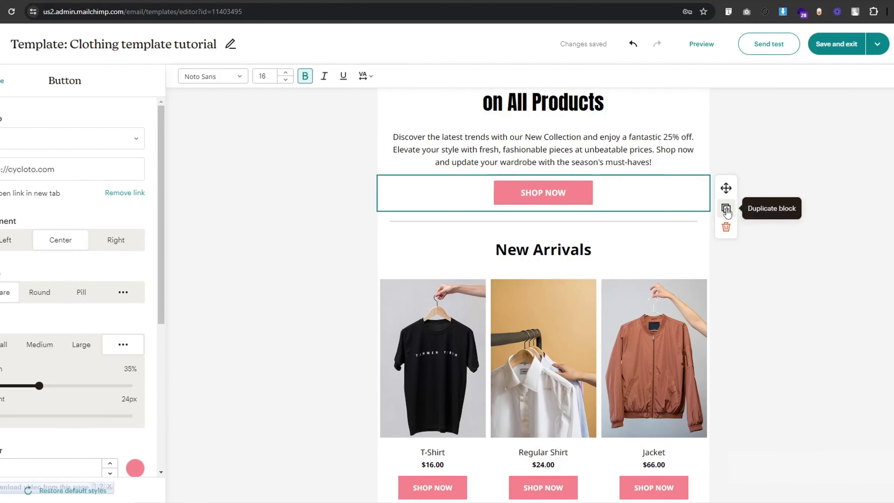
{"action": "left_click", "coordinate": [726, 211]}
{"action": "left_click_drag", "start_coordinate": [726, 214], "coordinate": [547, 425]}
{"action": "scroll", "coordinate": [672, 239], "scroll_direction": "down", "scroll_amount": 10}
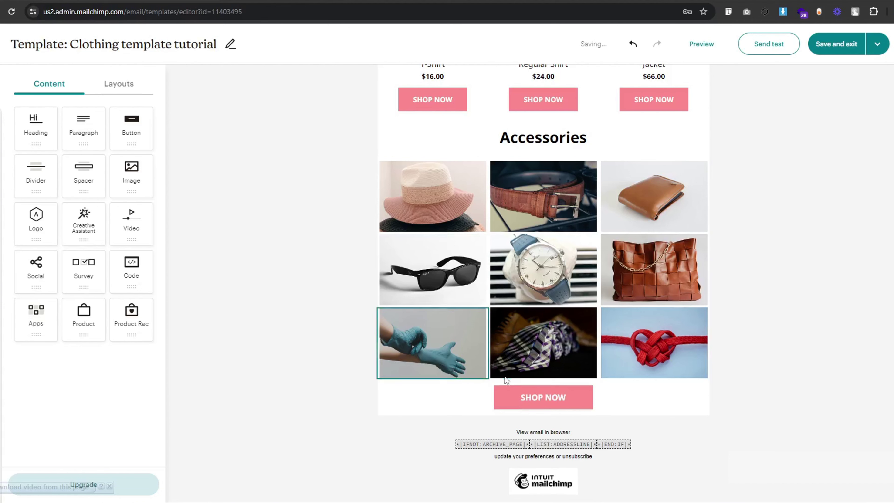
- Change the label of the button below the Accessories grid to SHOP ACCESSORIES
{"action": "left_click", "coordinate": [540, 397]}
{"action": "triple_click", "coordinate": [540, 398]}
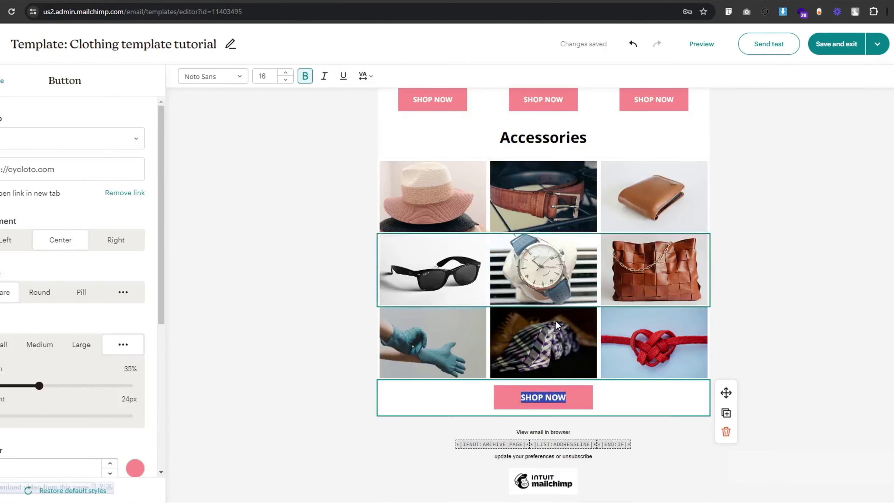
{"action": "type", "text": "SHOP ACCESSR"}
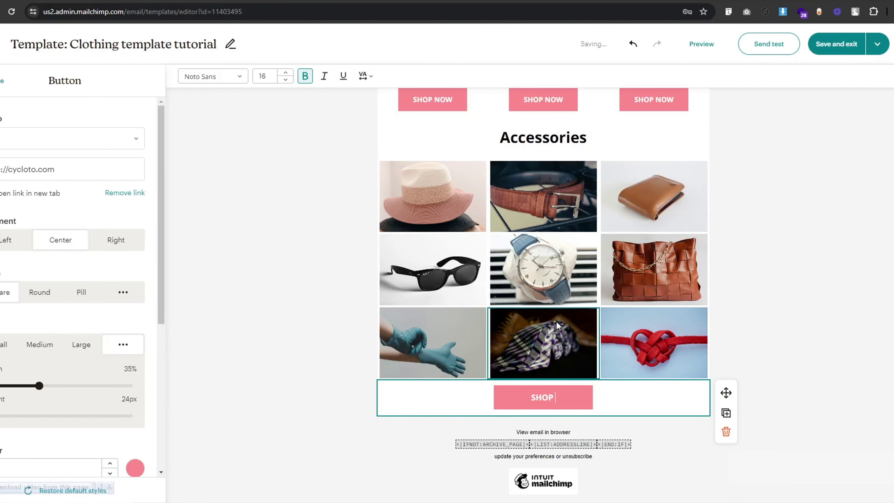
{"action": "key", "text": "BackSpace"}
{"action": "type", "text": "ORIES"}
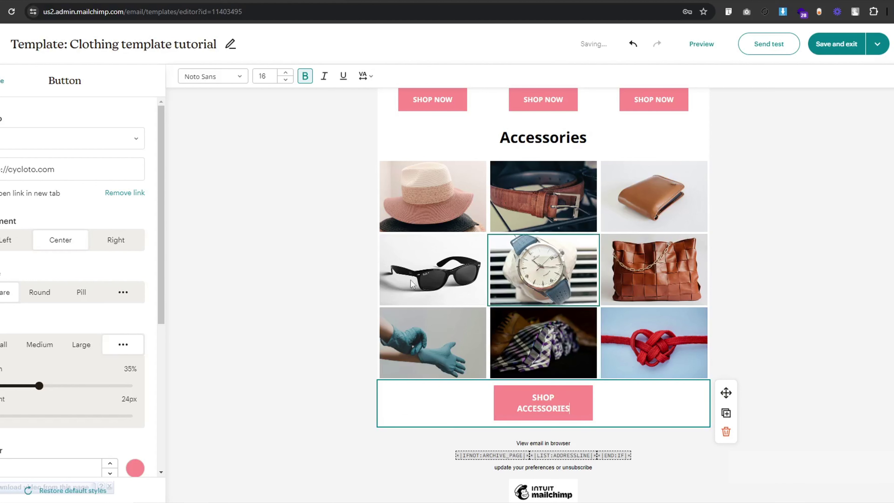
{"action": "left_click", "coordinate": [316, 370]}
- Set the SHOP ACCESSORIES button's width to 43% and height to 26px, then reopen its settings
{"action": "left_click", "coordinate": [618, 416]}
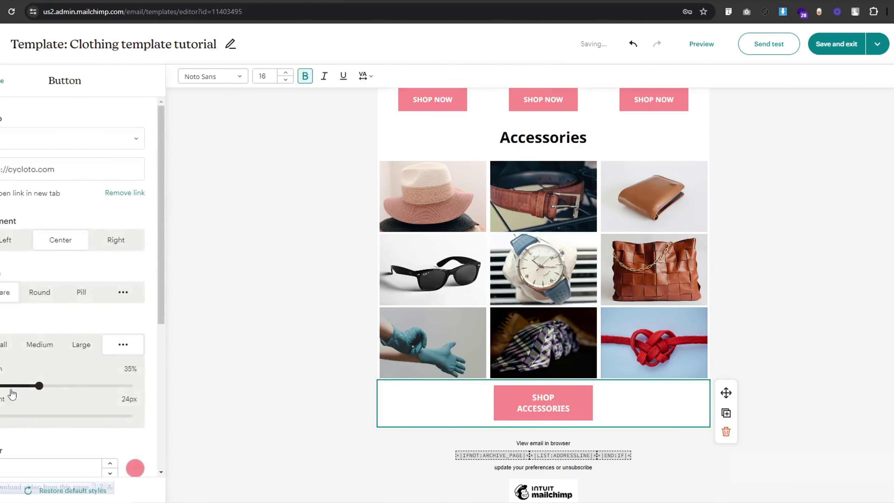
{"action": "left_click_drag", "start_coordinate": [39, 386], "coordinate": [51, 390]}
{"action": "left_click", "coordinate": [309, 387]}
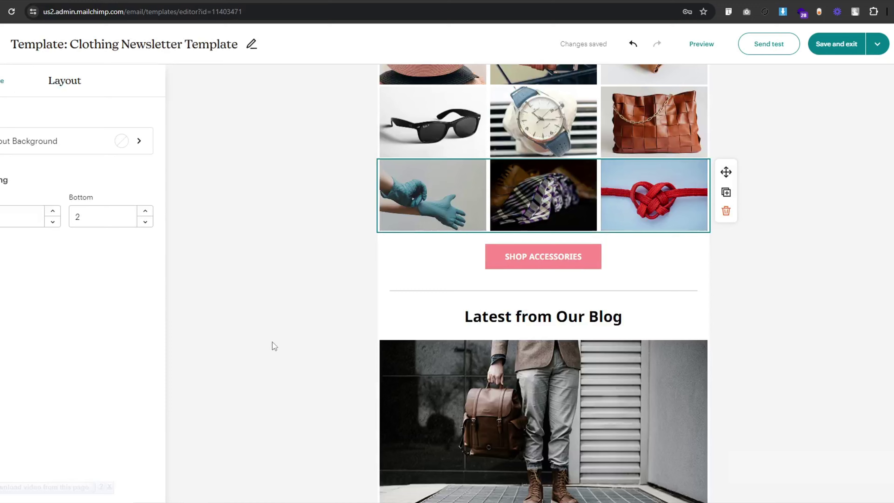
{"action": "scroll", "coordinate": [272, 342], "scroll_direction": "down", "scroll_amount": 7}
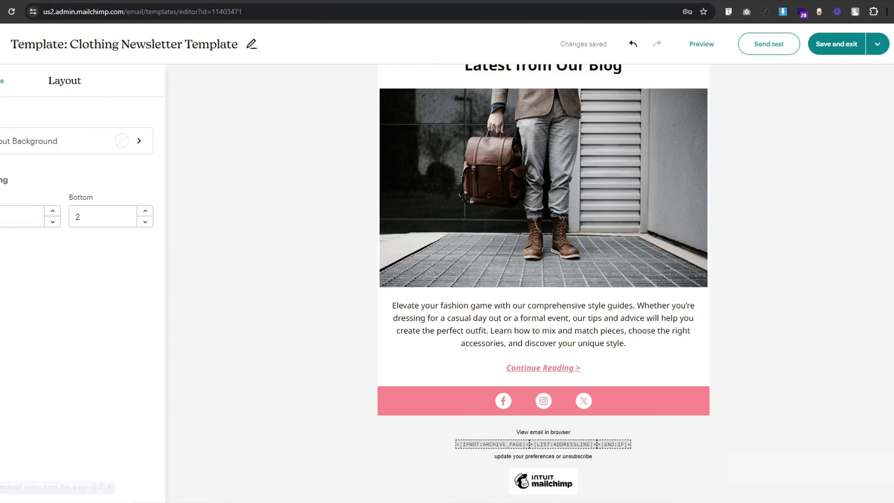
{"action": "scroll", "coordinate": [369, 199], "scroll_direction": "up", "scroll_amount": 4}
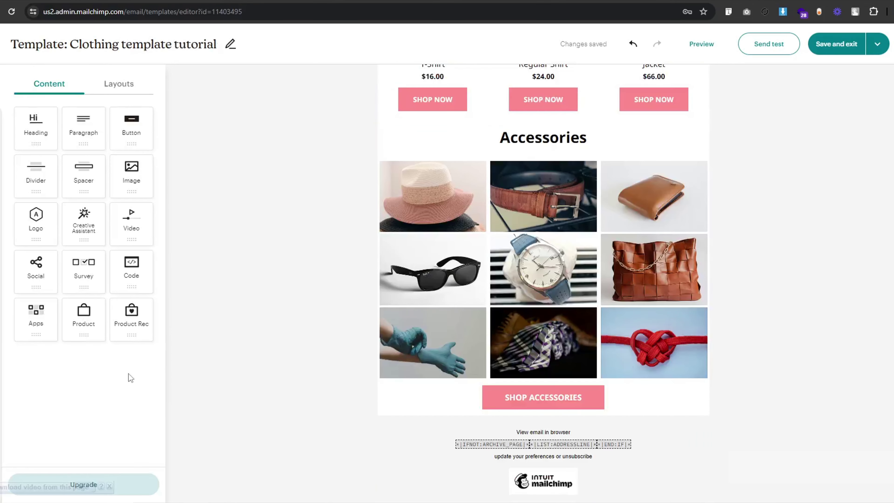
{"action": "left_click", "coordinate": [476, 402]}
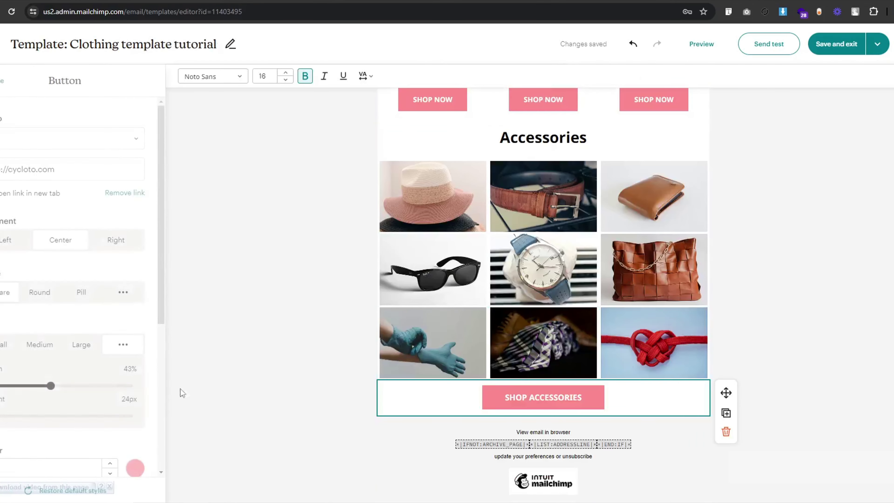
{"action": "left_click_drag", "start_coordinate": [1, 415], "coordinate": [2, 416]}
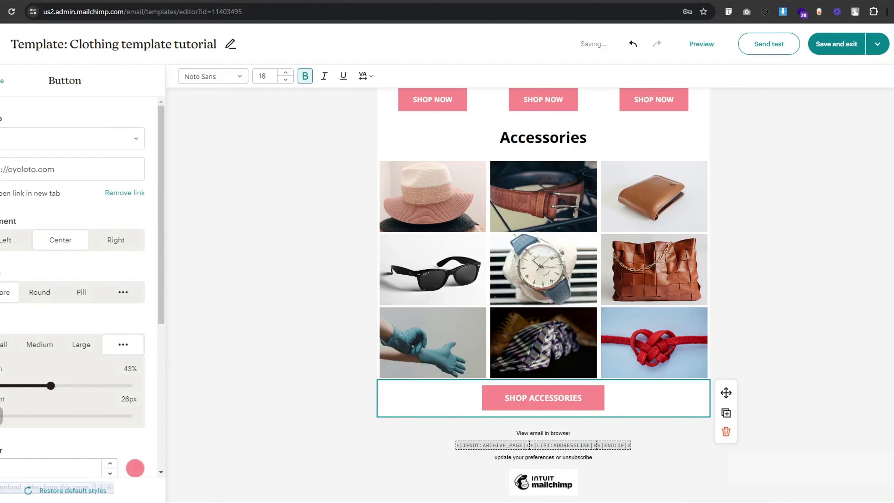
{"action": "left_click", "coordinate": [319, 401]}
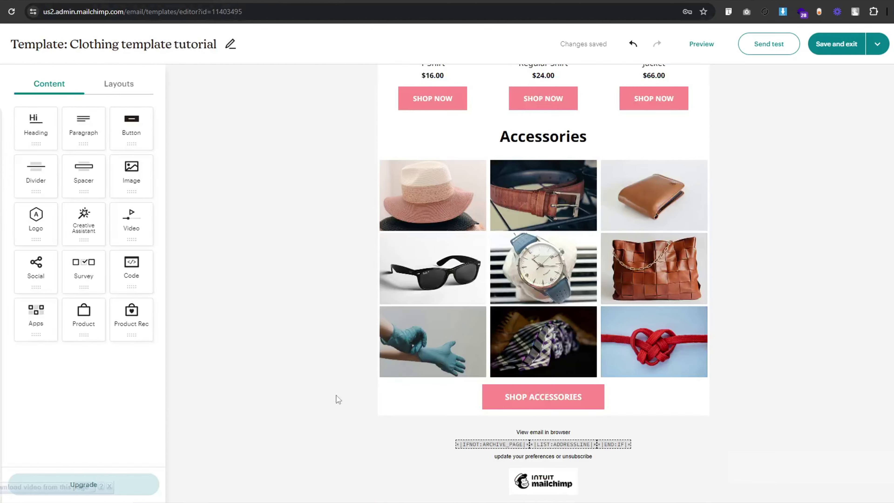
{"action": "left_click", "coordinate": [403, 412]}
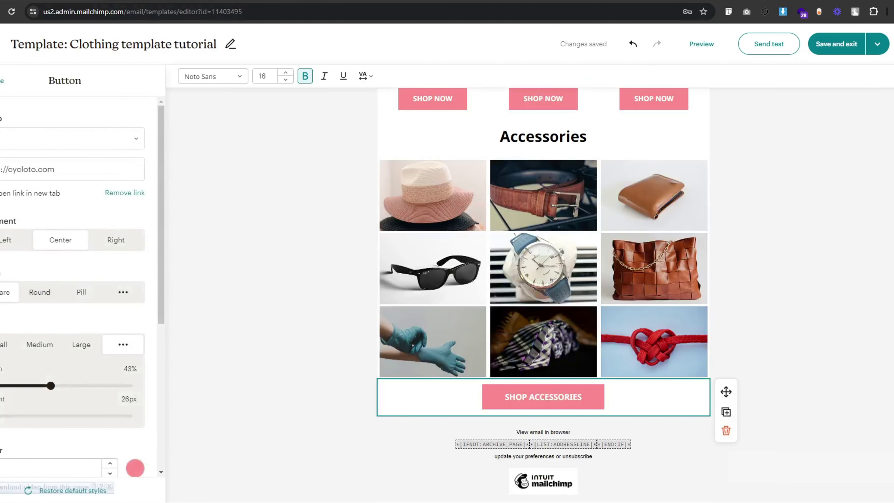
- Increase the top padding of the SHOP ACCESSORIES button slightly
{"action": "scroll", "coordinate": [70, 281], "scroll_direction": "down", "scroll_amount": 5}
{"action": "scroll", "coordinate": [24, 407], "scroll_direction": "down", "scroll_amount": 1}
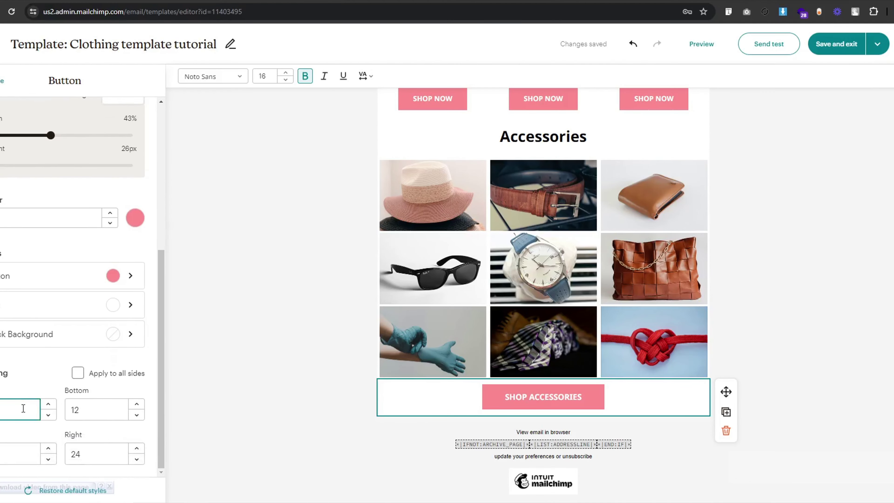
{"action": "left_click", "coordinate": [34, 382]}
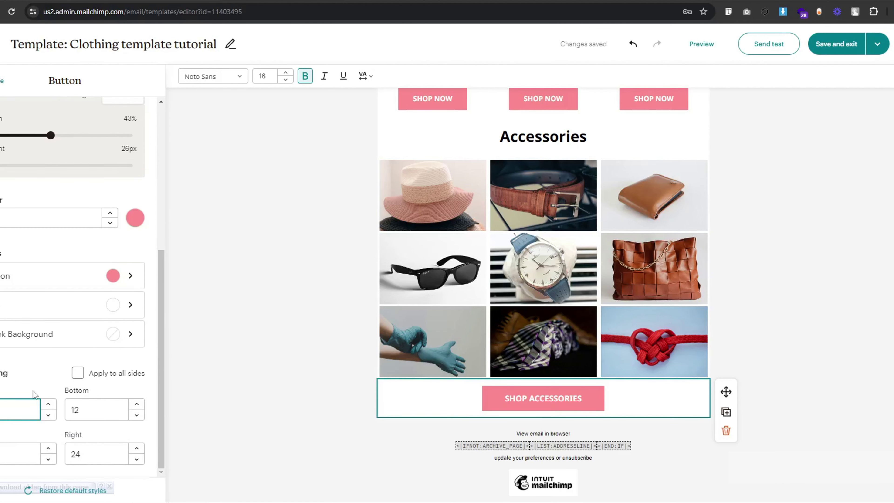
{"action": "left_click", "coordinate": [297, 424]}
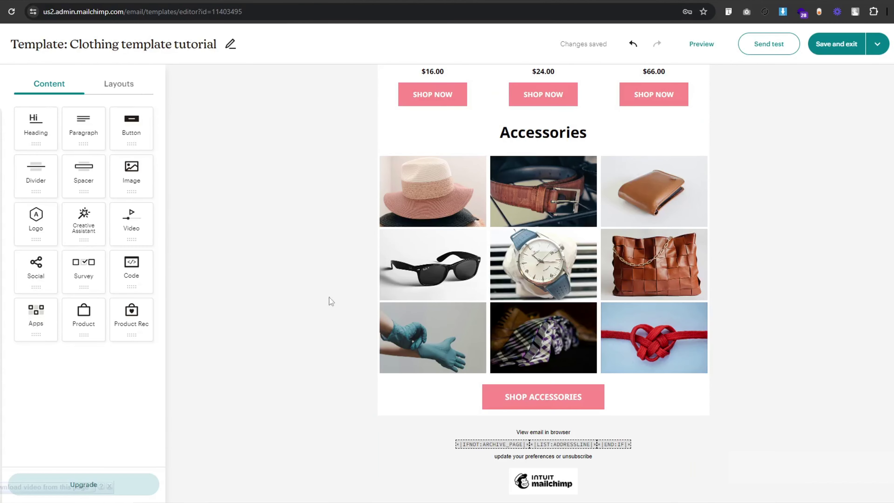
- Duplicate the divider above New Arrivals and move the copy below the SHOP ACCESSORIES button
{"action": "scroll", "coordinate": [331, 306], "scroll_direction": "up", "scroll_amount": 10}
{"action": "scroll", "coordinate": [333, 314], "scroll_direction": "up", "scroll_amount": 4}
{"action": "scroll", "coordinate": [624, 290], "scroll_direction": "down", "scroll_amount": 3}
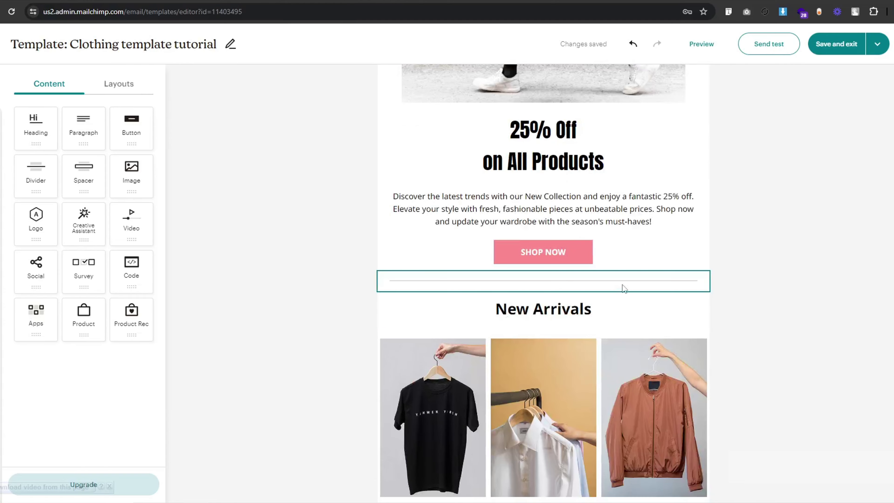
{"action": "left_click", "coordinate": [624, 289]}
{"action": "left_click", "coordinate": [724, 304]}
{"action": "left_click_drag", "start_coordinate": [724, 302], "coordinate": [542, 408]}
{"action": "scroll", "coordinate": [538, 315], "scroll_direction": "down", "scroll_amount": 12}
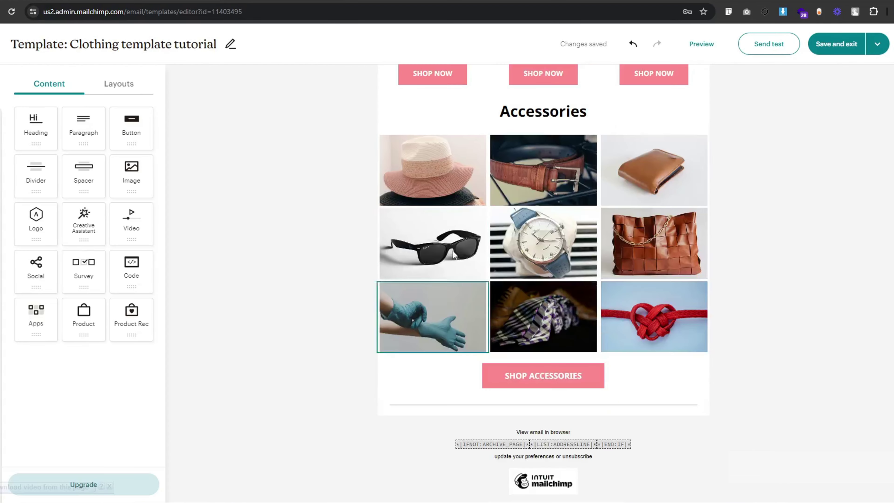
- Duplicate the Accessories heading, place the copy below the new divider and change its text to Latest From Our Blog
{"action": "left_click_drag", "start_coordinate": [543, 116], "coordinate": [549, 401]}
{"action": "type", "text": "Latest From Our Blog"}
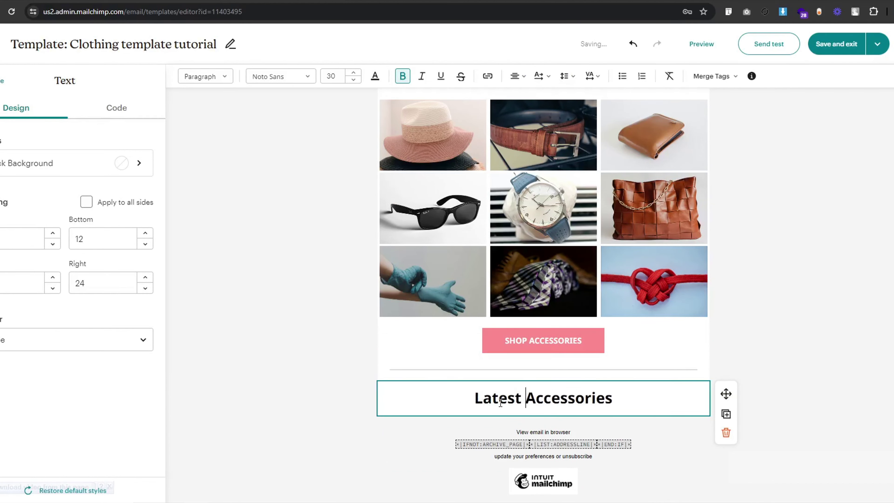
{"action": "key", "text": "ctrl+Delete"}
{"action": "left_click", "coordinate": [270, 378]}
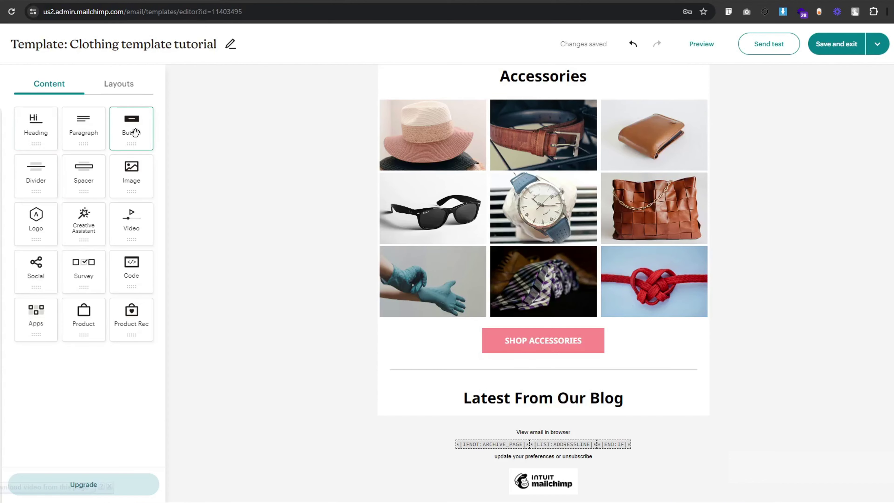
- Add an image block below the Latest From Our Blog heading, upload the leather backpack photo and set its alignment to Full
{"action": "left_click_drag", "start_coordinate": [131, 112], "coordinate": [510, 388]}
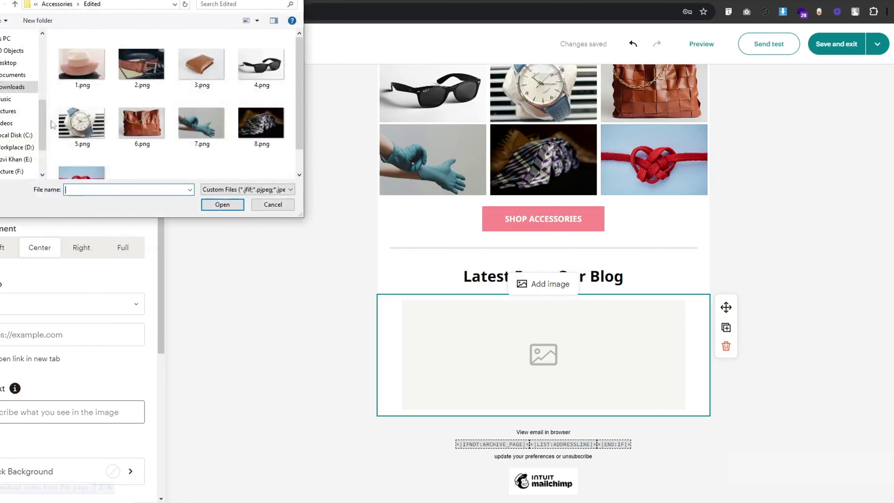
{"action": "double_click", "coordinate": [82, 63]}
{"action": "double_click", "coordinate": [91, 68]}
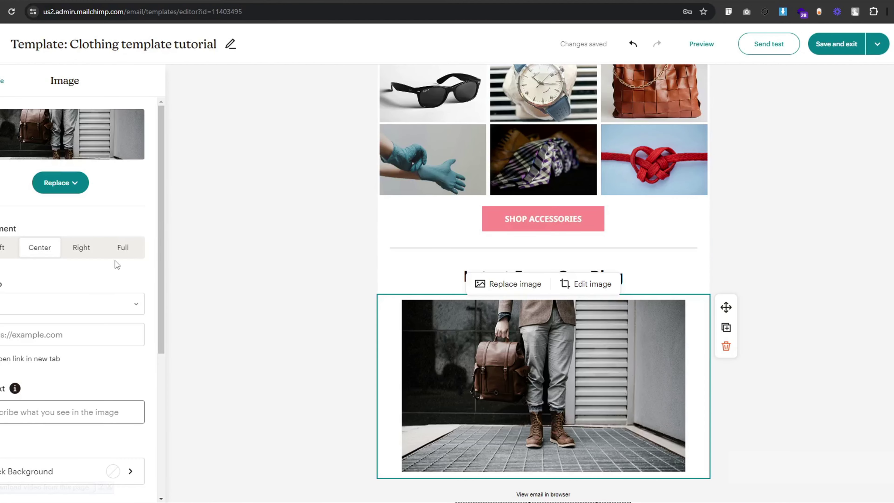
{"action": "left_click", "coordinate": [119, 251]}
{"action": "left_click", "coordinate": [278, 359]}
- Switch to the example template and copy the blog paragraph starting "Elevate your fashion game"
{"action": "scroll", "coordinate": [279, 359], "scroll_direction": "down", "scroll_amount": 2}
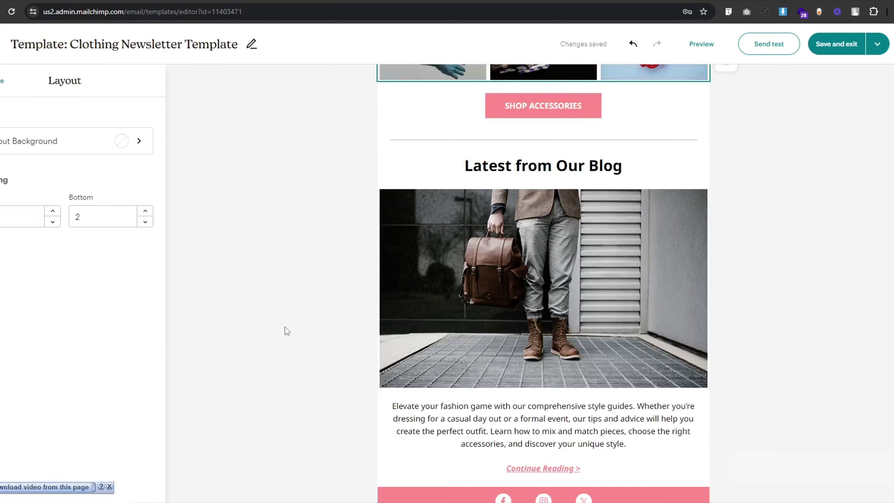
{"action": "scroll", "coordinate": [286, 333], "scroll_direction": "down", "scroll_amount": 3}
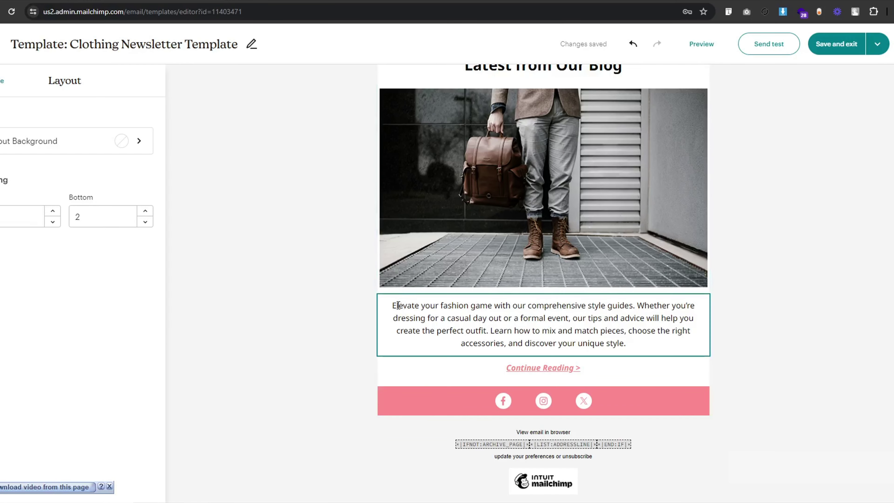
{"action": "left_click", "coordinate": [394, 303]}
{"action": "key", "text": "ctrl+a"}
{"action": "key", "text": "ctrl+c"}
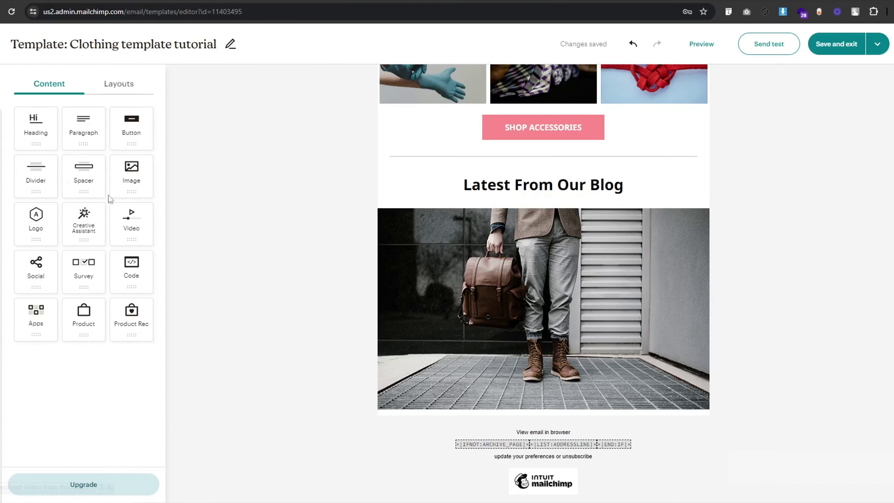
- Return to the tutorial template, paste the blog text into a new paragraph block below the backpack image and remove its blank lines
{"action": "left_click_drag", "start_coordinate": [83, 129], "coordinate": [552, 412]}
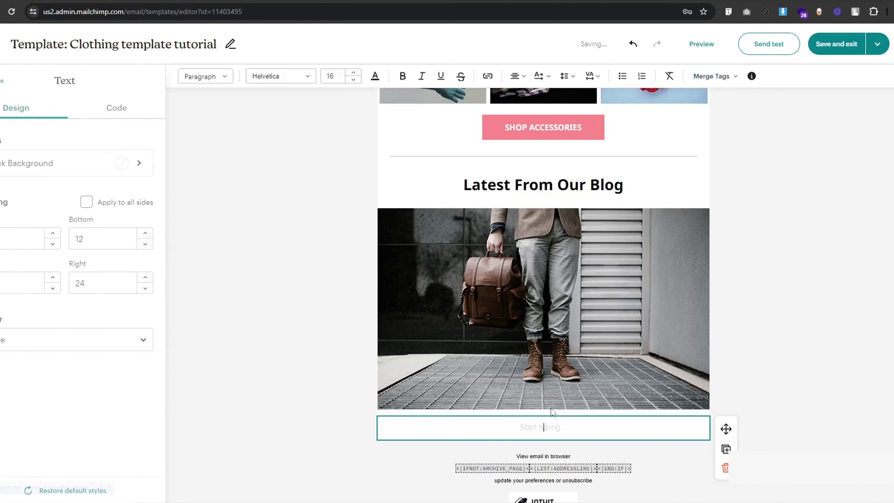
{"action": "key", "text": "ctrl+v"}
{"action": "scroll", "coordinate": [566, 421], "scroll_direction": "down", "scroll_amount": 3}
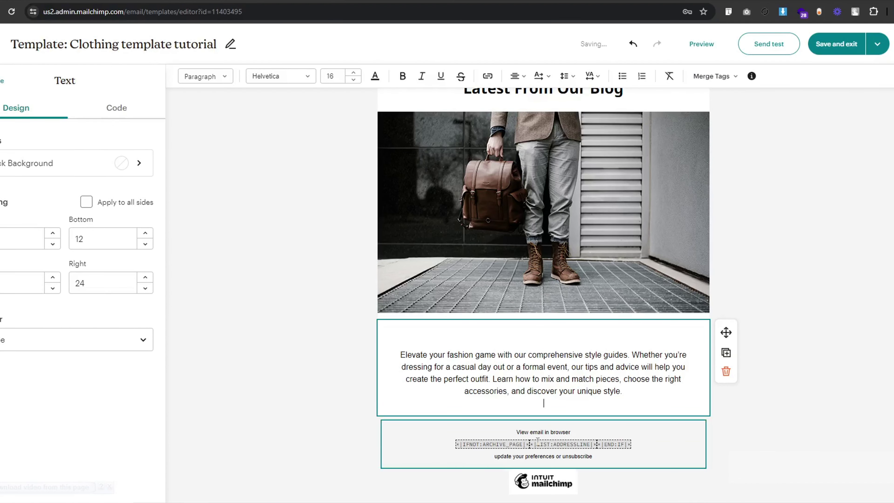
{"action": "key", "text": "BackSpace"}
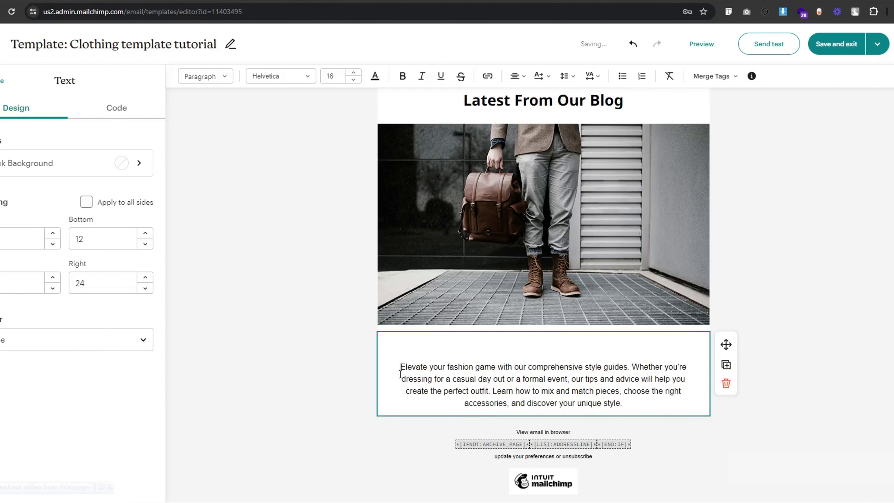
{"action": "key", "text": "BackSpace"}
- Set the whole blog paragraph's font to Noto Sans
{"action": "triple_click", "coordinate": [399, 383]}
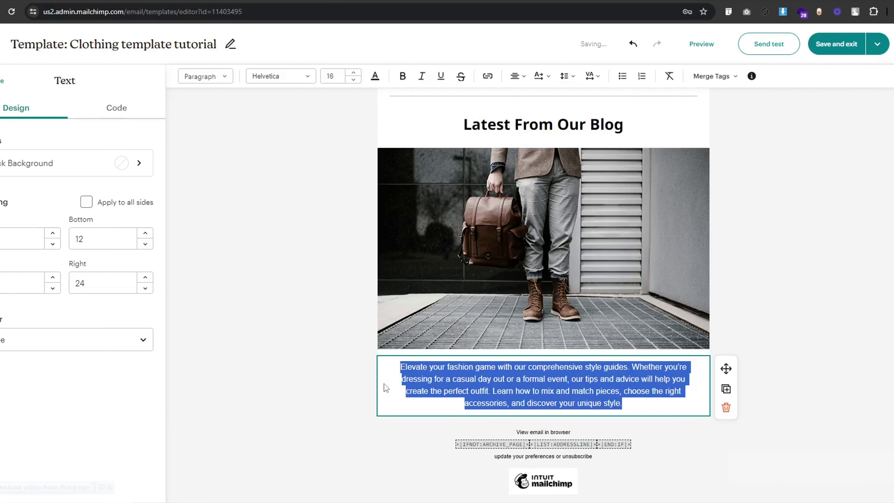
{"action": "left_click", "coordinate": [262, 76]}
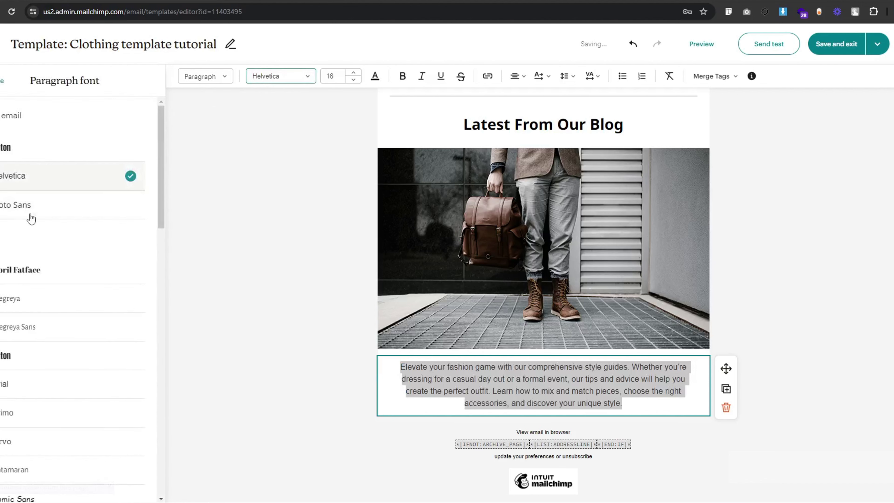
{"action": "left_click", "coordinate": [30, 211]}
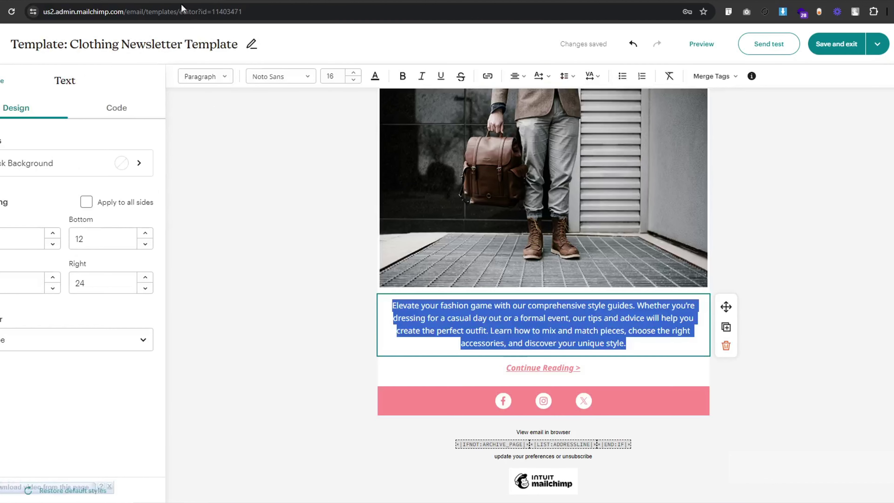
- Add another paragraph block below the blog text reading Continue Reading
{"action": "left_click", "coordinate": [280, 355]}
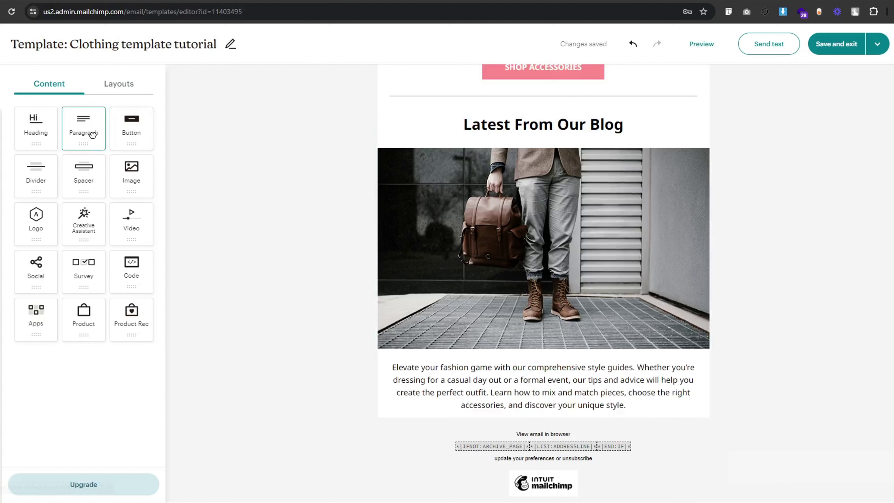
{"action": "left_click", "coordinate": [566, 427]}
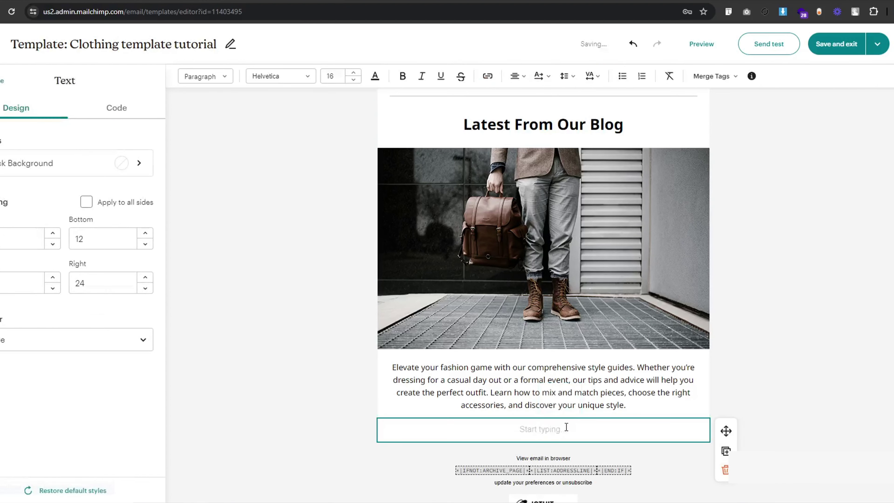
{"action": "type", "text": "Continue Reading"}
- Format the Continue Reading text in Noto Sans, pink and italic
{"action": "triple_click", "coordinate": [565, 427]}
{"action": "left_click", "coordinate": [264, 78]}
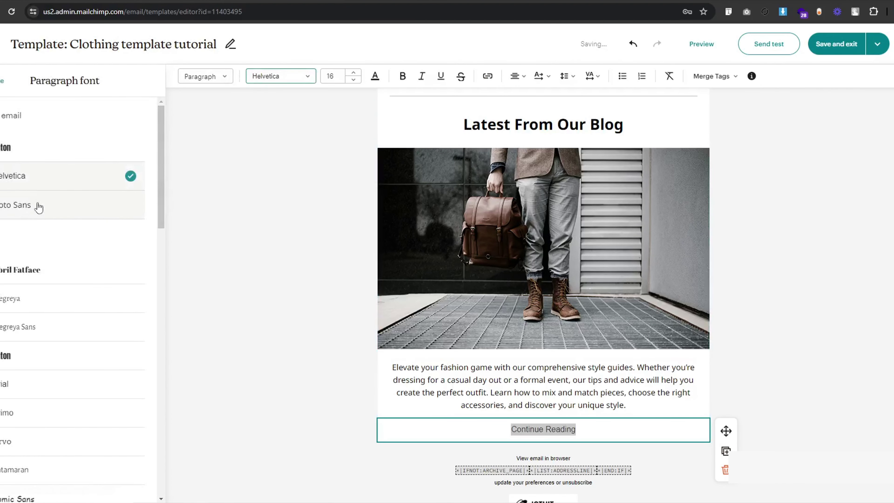
{"action": "left_click", "coordinate": [38, 208]}
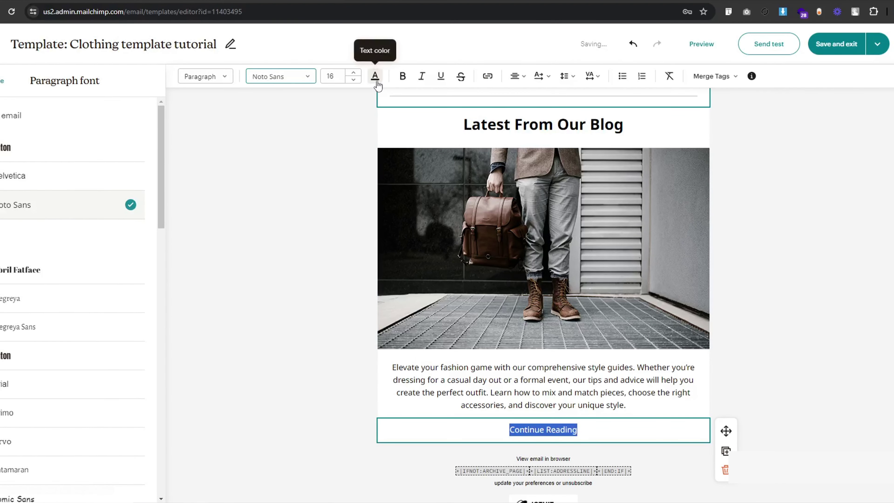
{"action": "left_click", "coordinate": [375, 77]}
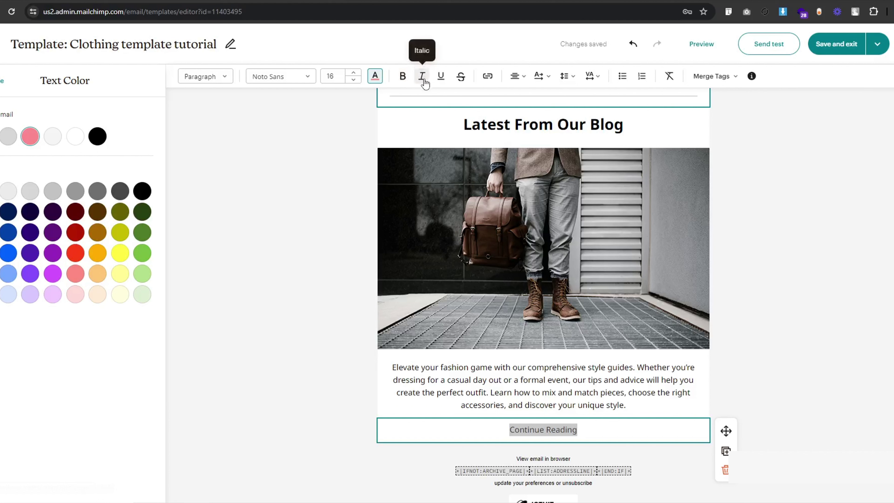
{"action": "left_click", "coordinate": [424, 81]}
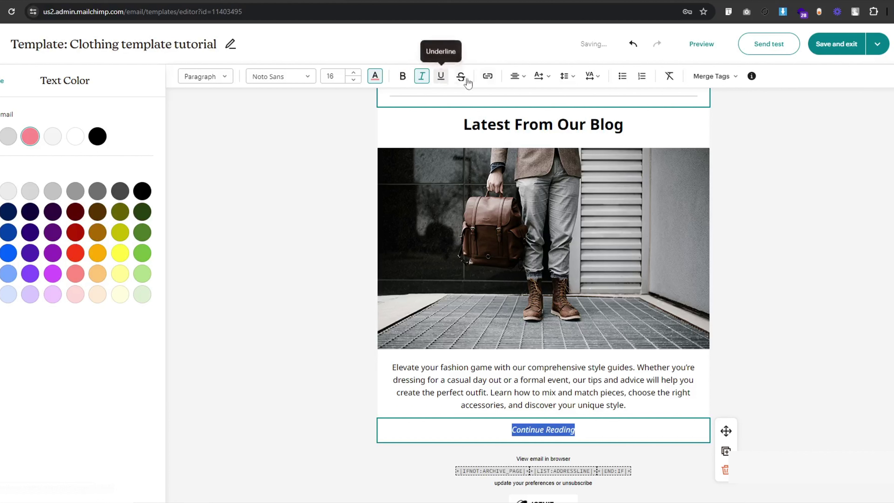
- Add a web link to the Continue Reading text and underline it
{"action": "left_click", "coordinate": [487, 77]}
{"action": "left_click", "coordinate": [502, 179]}
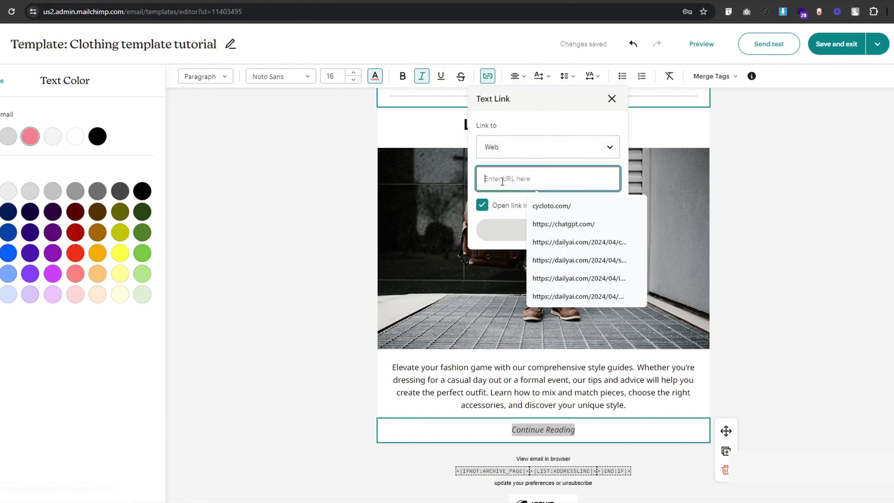
{"action": "left_click", "coordinate": [563, 224]}
{"action": "left_click", "coordinate": [534, 231]}
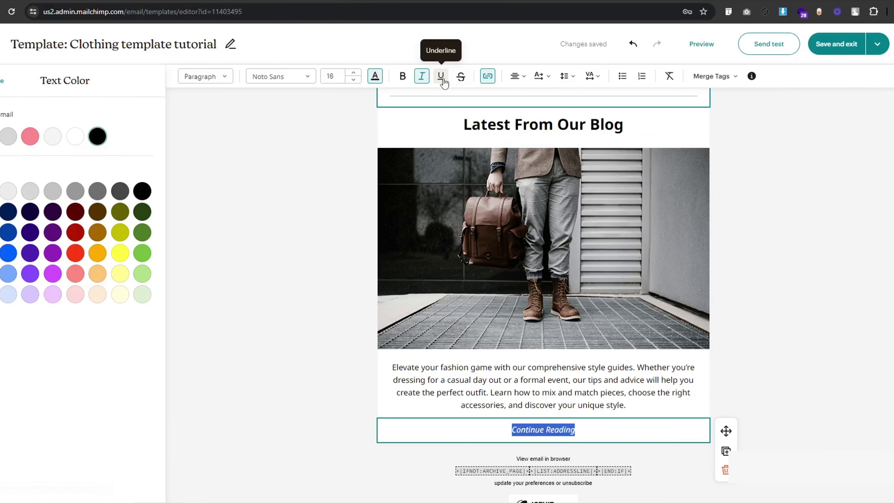
{"action": "left_click", "coordinate": [444, 83]}
{"action": "left_click", "coordinate": [270, 402]}
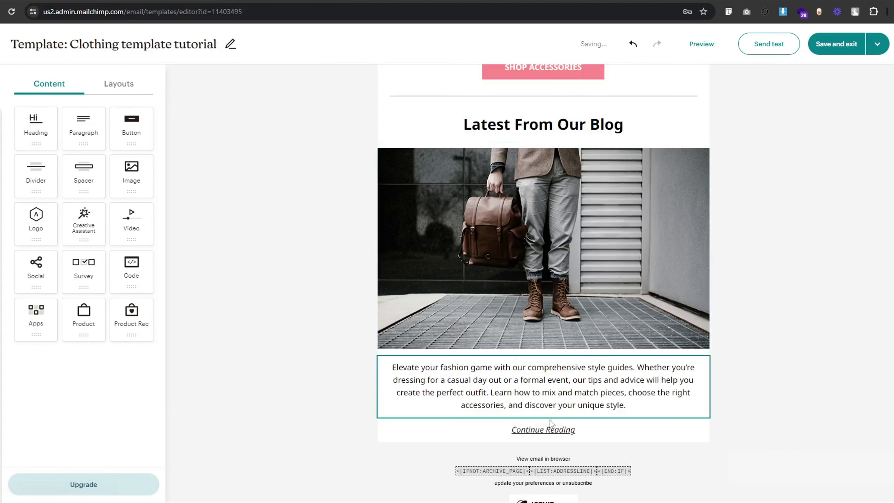
- Recolour the linked Continue Reading text with the template's pink
{"action": "left_click", "coordinate": [589, 426]}
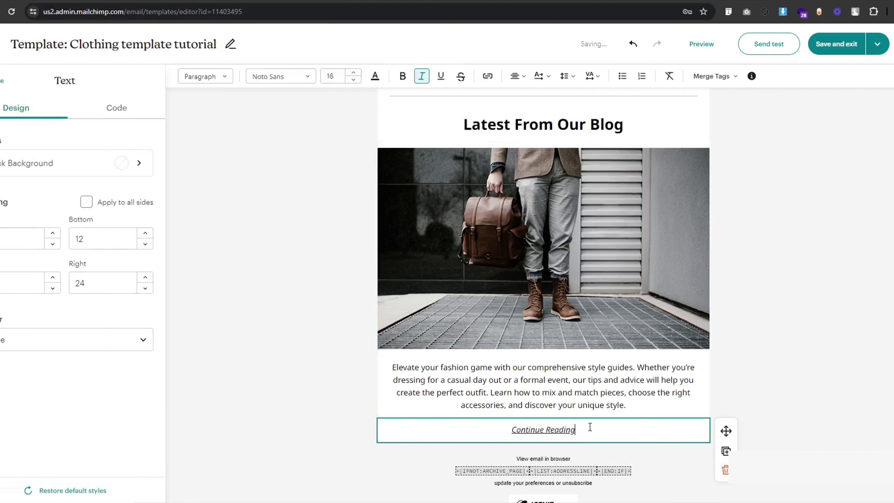
{"action": "triple_click", "coordinate": [589, 426]}
{"action": "left_click", "coordinate": [375, 76]}
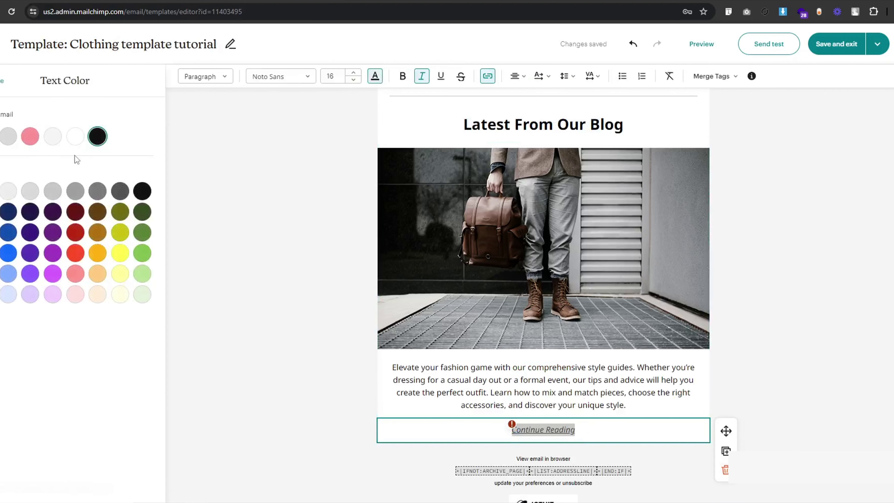
{"action": "left_click", "coordinate": [31, 138]}
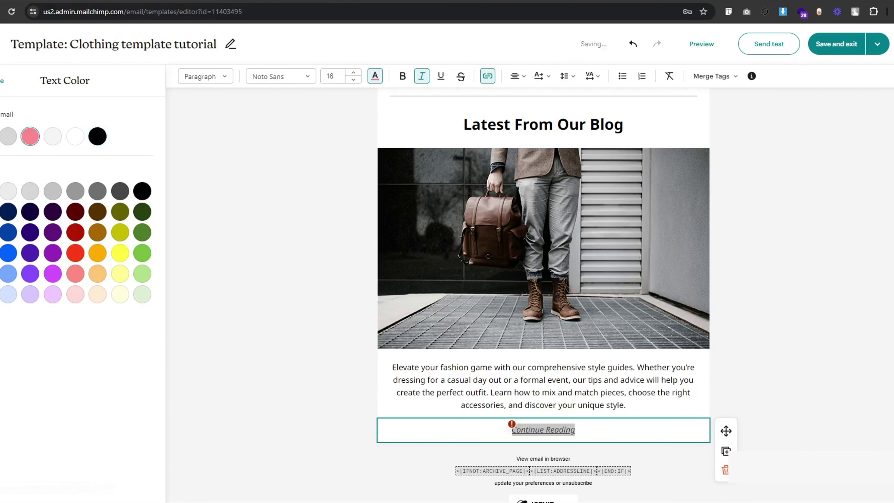
{"action": "left_click", "coordinate": [2, 81]}
- Check the example's Continue Reading formatting and make the tutorial template's Continue Reading text bold
{"action": "left_click", "coordinate": [246, 352]}
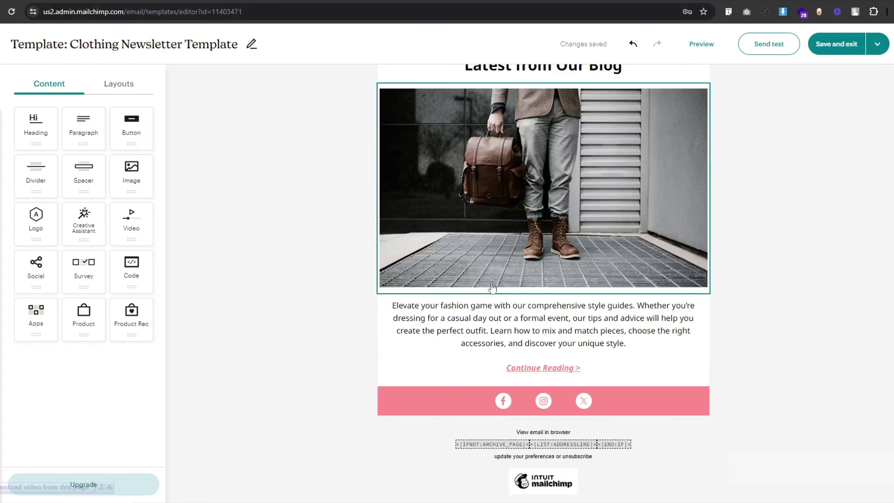
{"action": "left_click", "coordinate": [514, 367]}
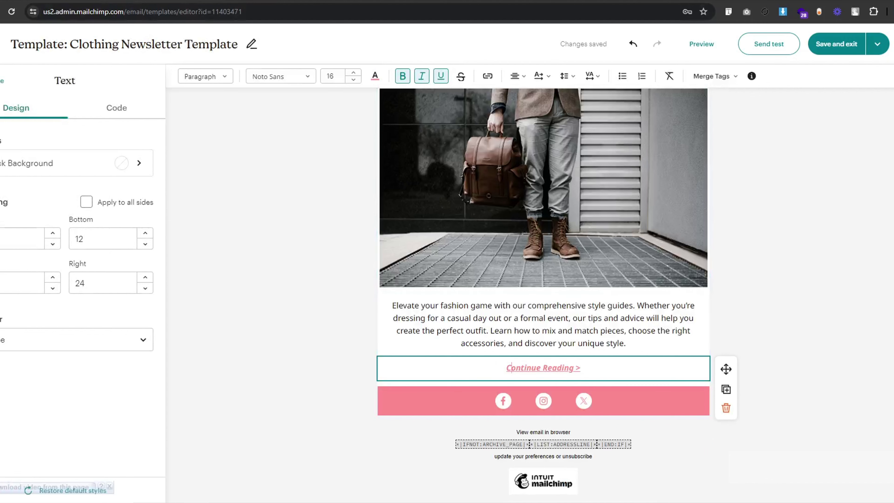
{"action": "left_click", "coordinate": [274, 2]}
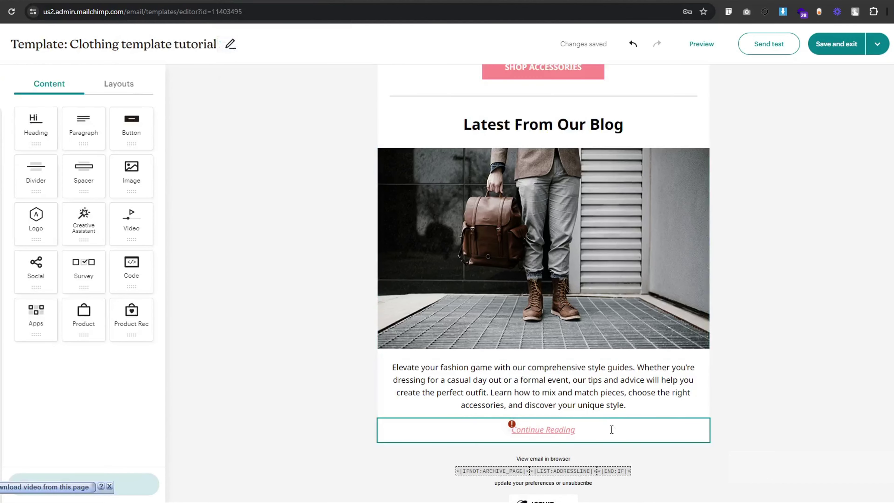
{"action": "triple_click", "coordinate": [610, 429]}
{"action": "left_click", "coordinate": [402, 76]}
{"action": "left_click", "coordinate": [325, 341]}
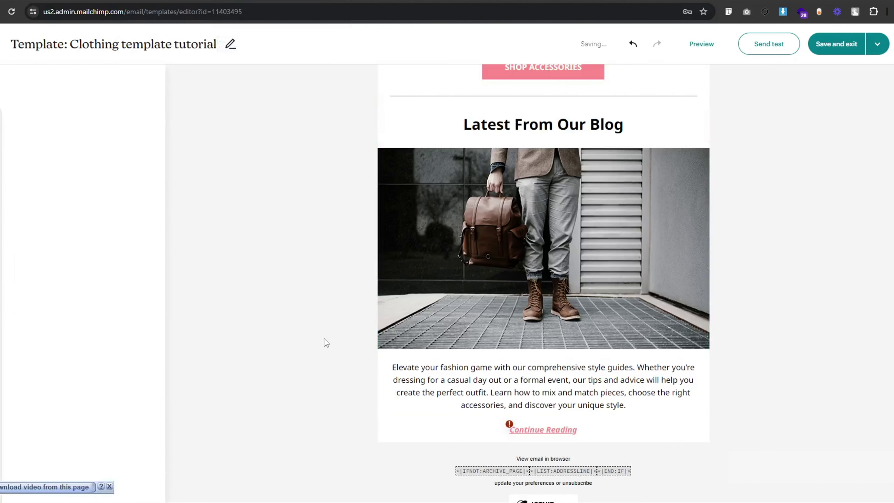
- Compare the end of the tutorial template with the example's Continue Reading link and pink social footer
{"action": "scroll", "coordinate": [307, 380], "scroll_direction": "down", "scroll_amount": 1}
{"action": "left_click", "coordinate": [184, 1]}
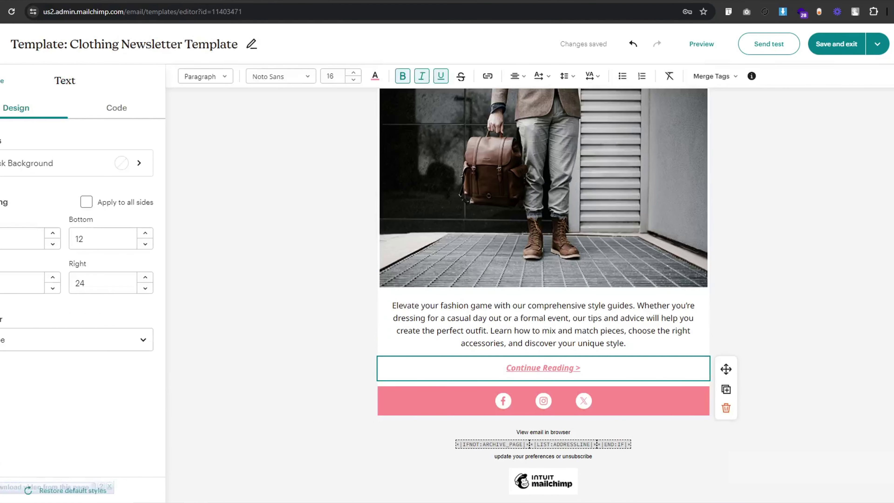
{"action": "left_click", "coordinate": [274, 363]}
{"action": "left_click", "coordinate": [263, 1]}
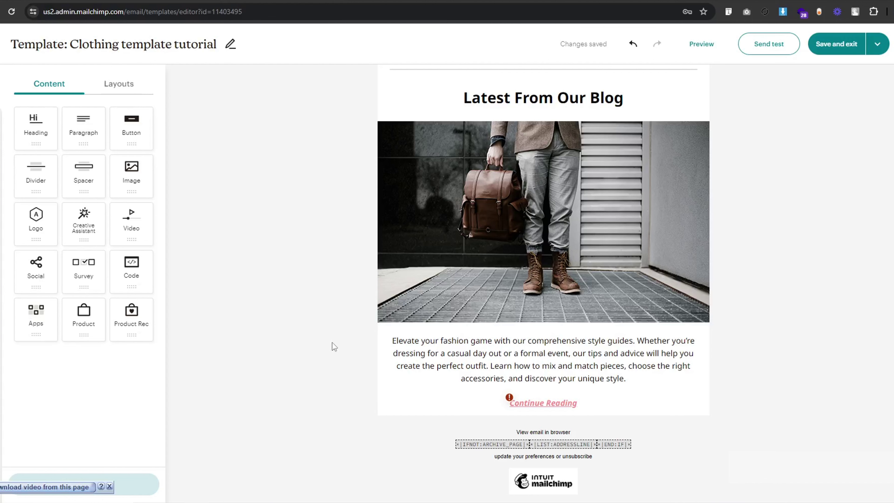
{"action": "left_click", "coordinate": [183, 1]}
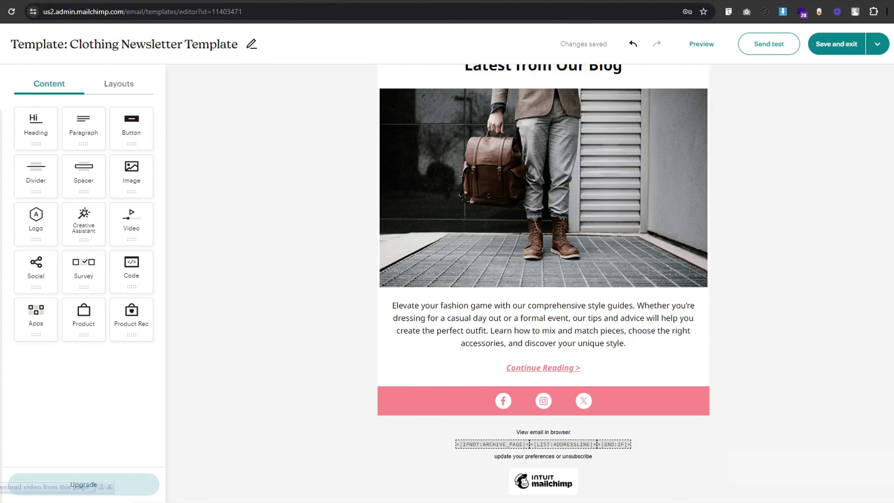
{"action": "left_click", "coordinate": [263, 1]}
- Duplicate the pink free-shipping banner and move the copy below the Continue Reading text at the end of the template
{"action": "scroll", "coordinate": [296, 446], "scroll_direction": "up", "scroll_amount": 15}
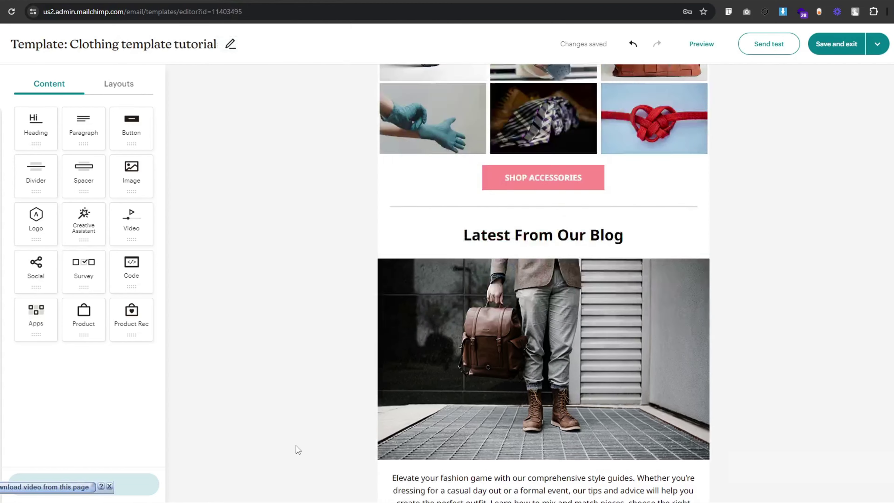
{"action": "scroll", "coordinate": [294, 441], "scroll_direction": "up", "scroll_amount": 10}
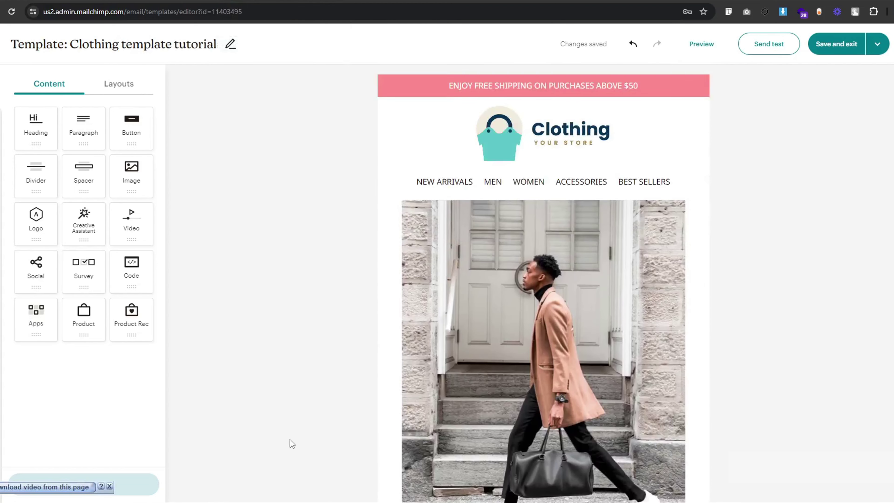
{"action": "left_click", "coordinate": [390, 92]}
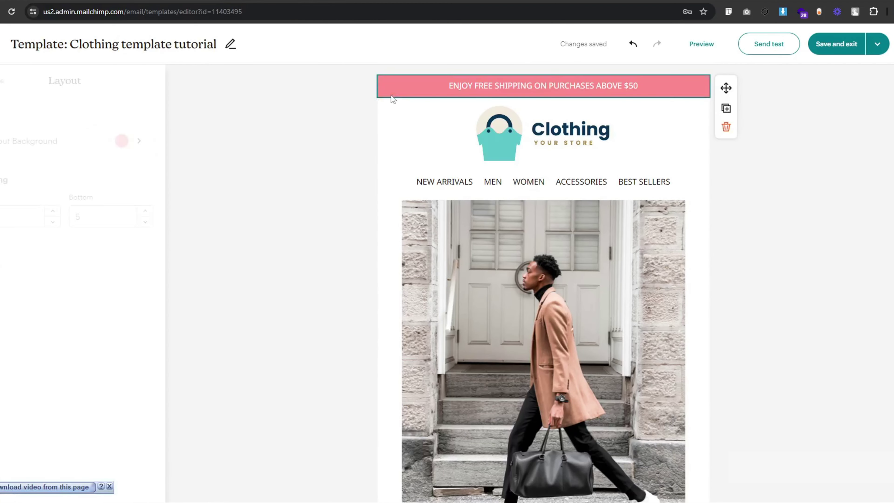
{"action": "left_click", "coordinate": [725, 108]}
{"action": "left_click_drag", "start_coordinate": [725, 110], "coordinate": [591, 413]}
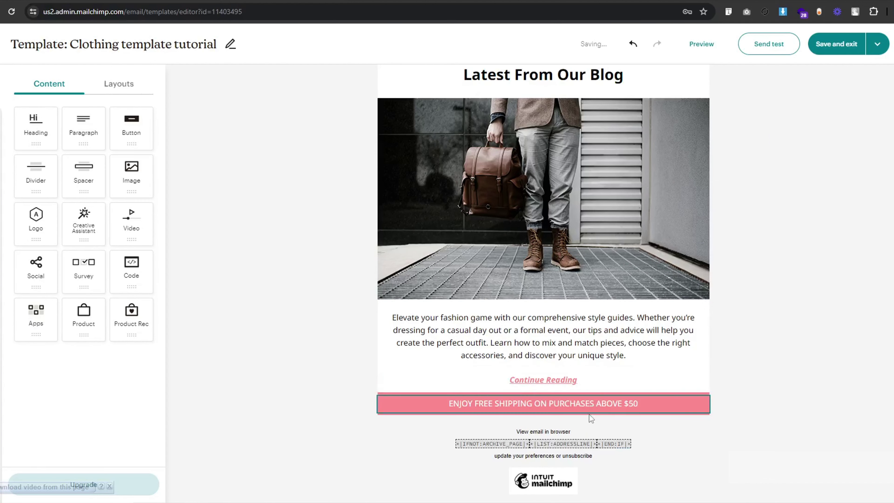
- Replace the shipping text in the duplicated pink banner with a Social block
{"action": "left_click", "coordinate": [446, 405]}
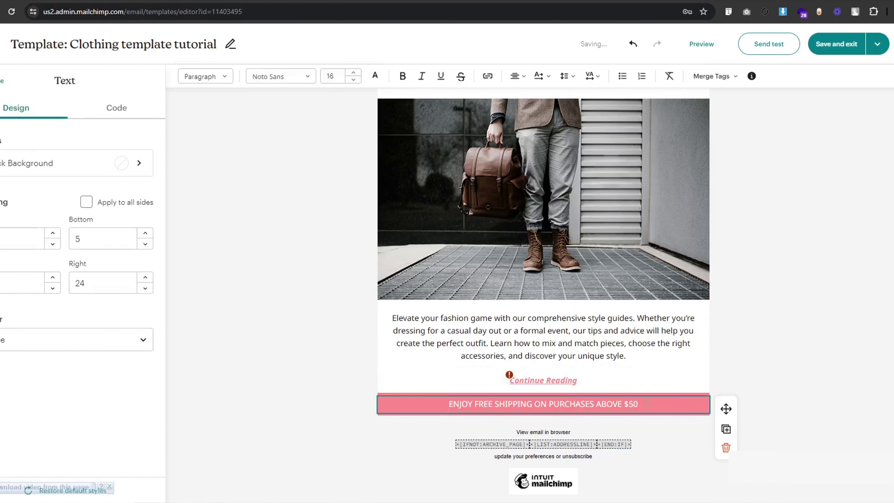
{"action": "left_click", "coordinate": [726, 447]}
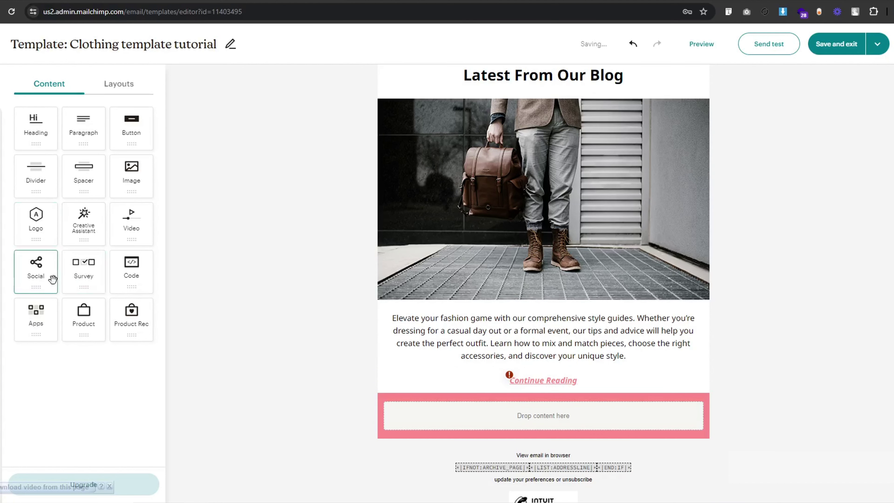
{"action": "left_click_drag", "start_coordinate": [42, 274], "coordinate": [544, 417]}
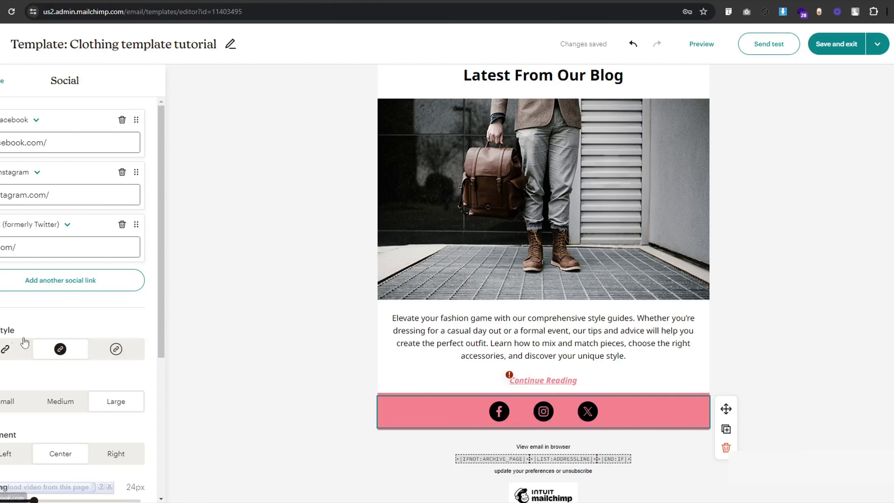
- Change the footer's social icons from black to the light (white) colour option
{"action": "scroll", "coordinate": [72, 299], "scroll_direction": "down", "scroll_amount": 4}
{"action": "scroll", "coordinate": [73, 299], "scroll_direction": "down", "scroll_amount": 2}
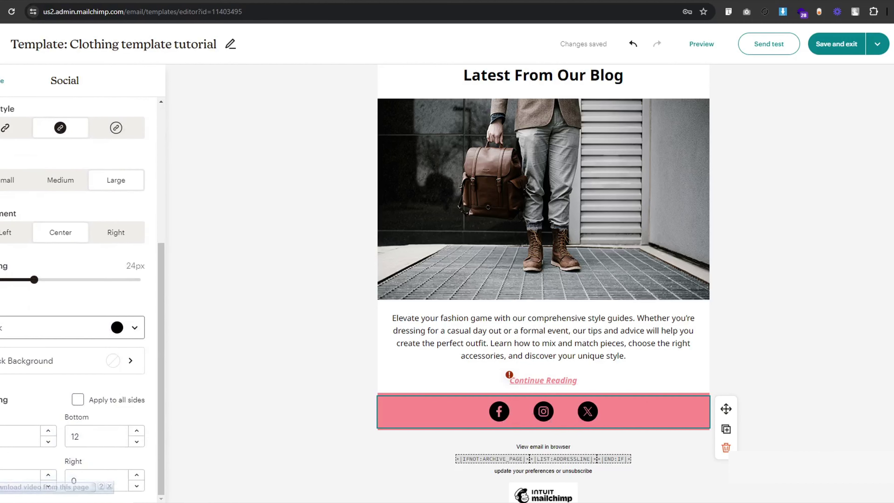
{"action": "left_click", "coordinate": [116, 331]}
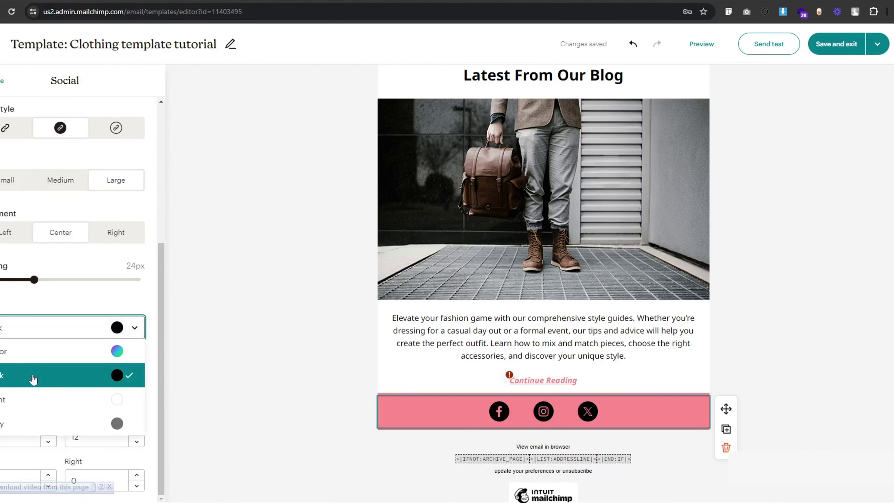
{"action": "left_click", "coordinate": [33, 404]}
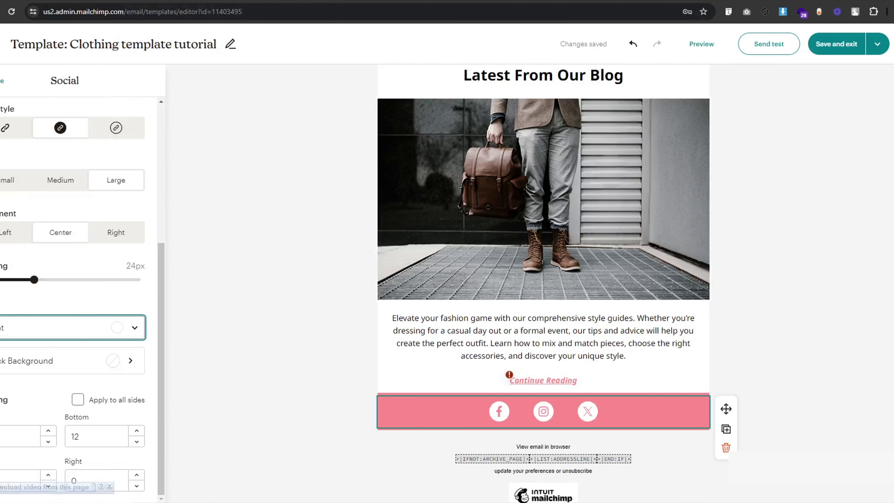
- Set the social icons' size to Medium and check it against the example's social block
{"action": "left_click", "coordinate": [75, 183]}
{"action": "left_click", "coordinate": [208, 1]}
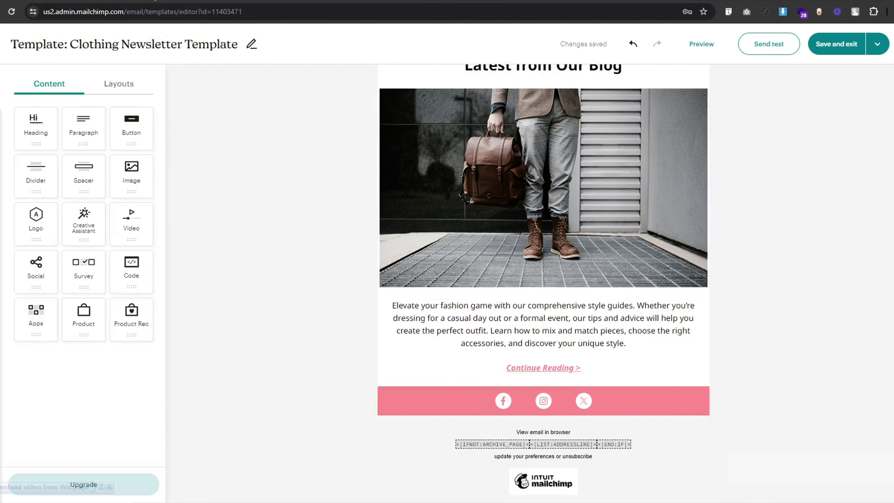
{"action": "left_click", "coordinate": [488, 406]}
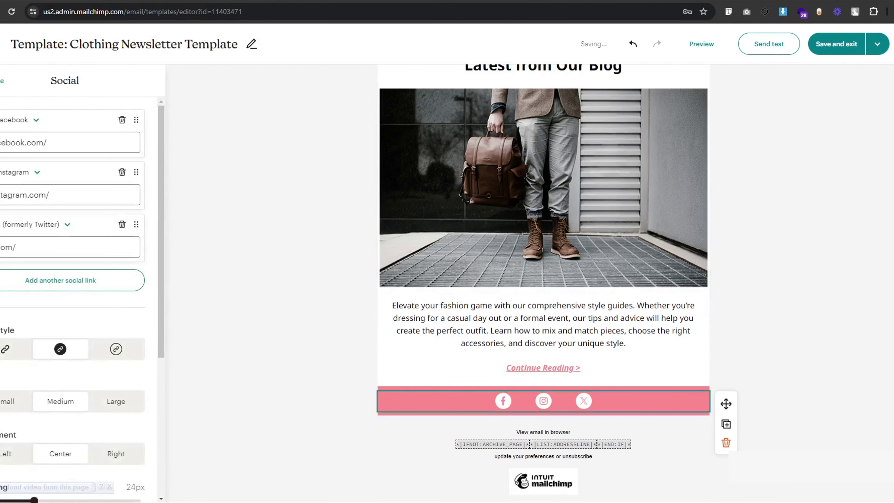
{"action": "scroll", "coordinate": [65, 333], "scroll_direction": "down", "scroll_amount": 2}
{"action": "left_click", "coordinate": [218, 1]}
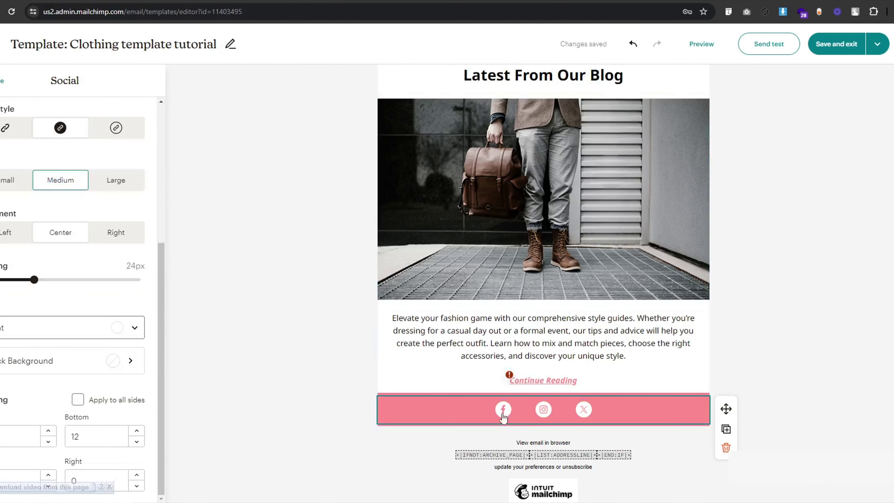
{"action": "left_click", "coordinate": [350, 420]}
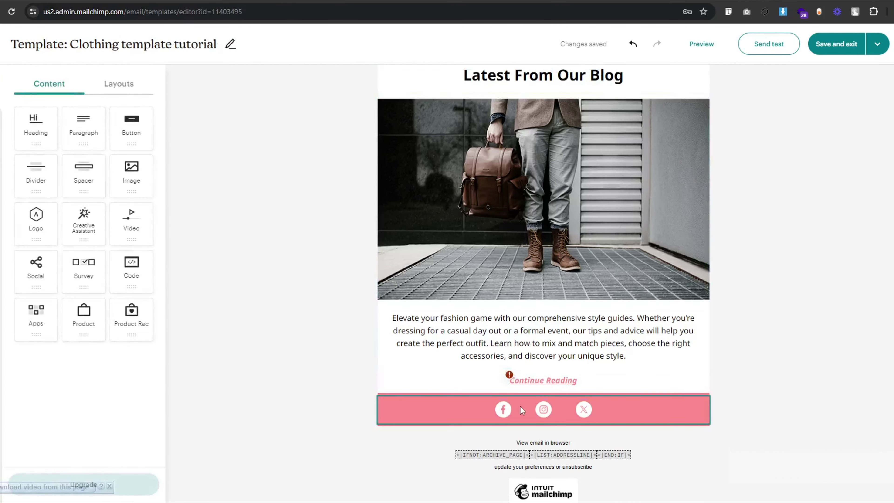
{"action": "left_click", "coordinate": [482, 406]}
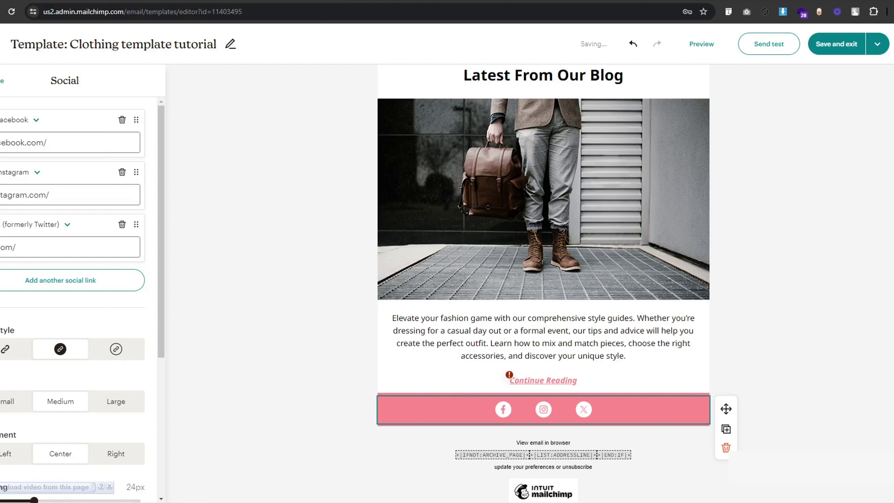
{"action": "left_click", "coordinate": [65, 148]}
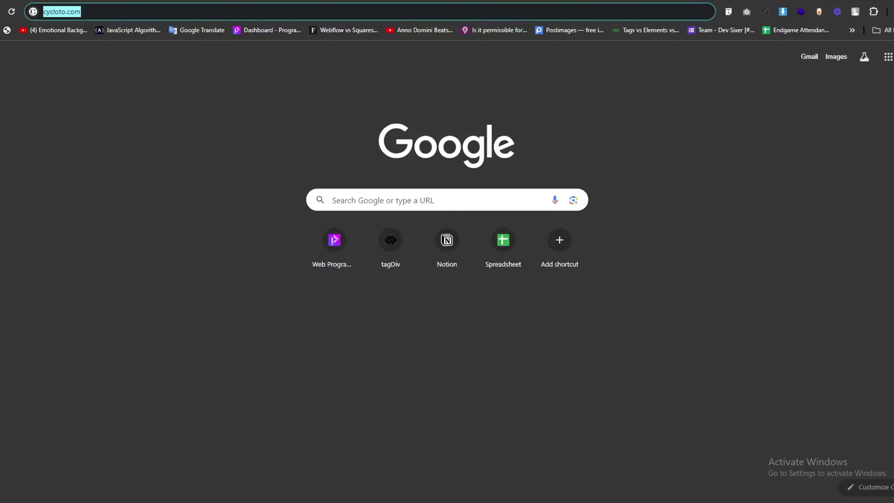
{"action": "type", "text": "instagram"}
{"action": "key", "text": "Return"}
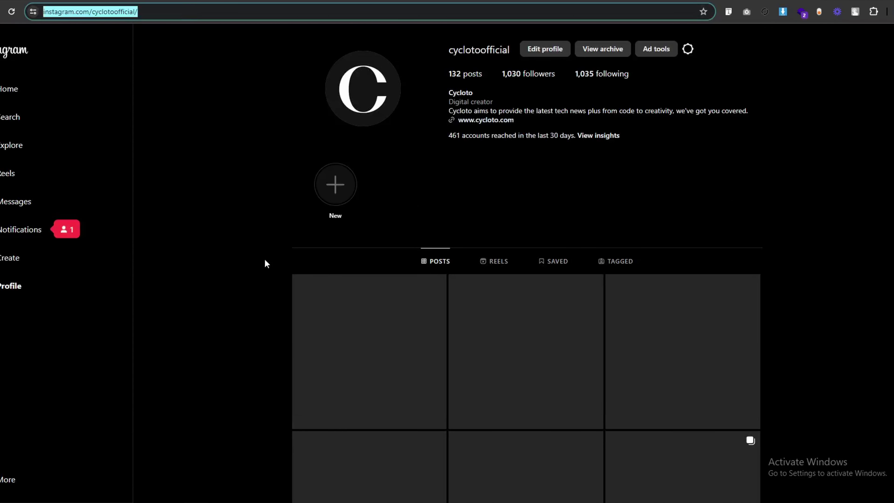
{"action": "left_click", "coordinate": [298, 1]}
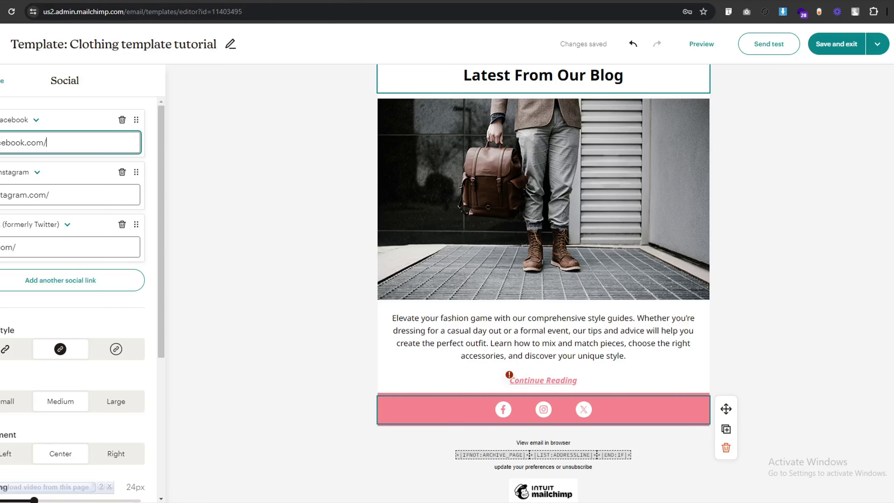
{"action": "left_click", "coordinate": [62, 200]}
{"action": "key", "text": "ctrl+a"}
{"action": "type", "text": "https://www.instagram.com/cyclotoofficial/"}
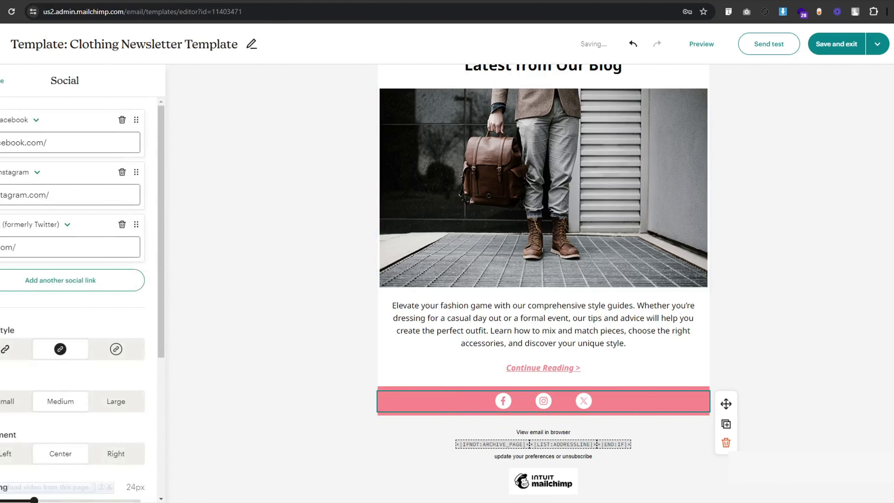
- Check the example's social block padding and set the tutorial social block's top and bottom padding to 5
{"action": "scroll", "coordinate": [72, 299], "scroll_direction": "down", "scroll_amount": 5}
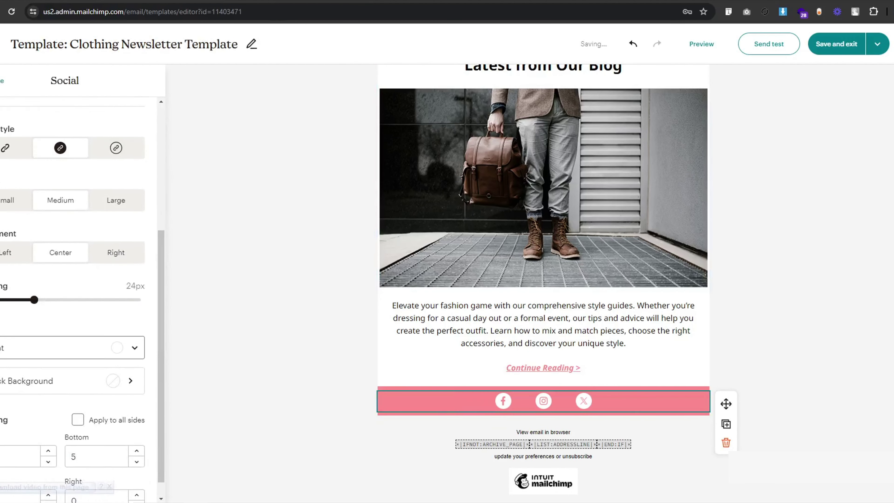
{"action": "scroll", "coordinate": [72, 299], "scroll_direction": "down", "scroll_amount": 1}
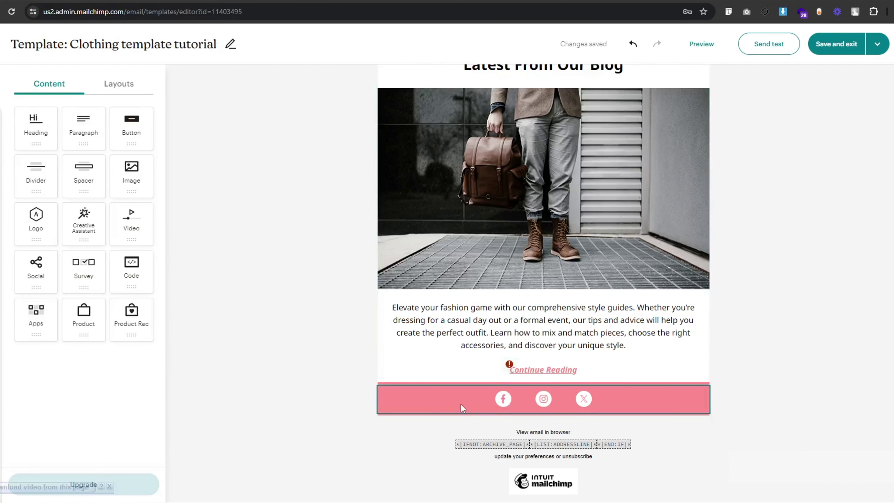
{"action": "left_click", "coordinate": [496, 404]}
{"action": "scroll", "coordinate": [12, 436], "scroll_direction": "down", "scroll_amount": 5}
{"action": "left_click", "coordinate": [12, 436]}
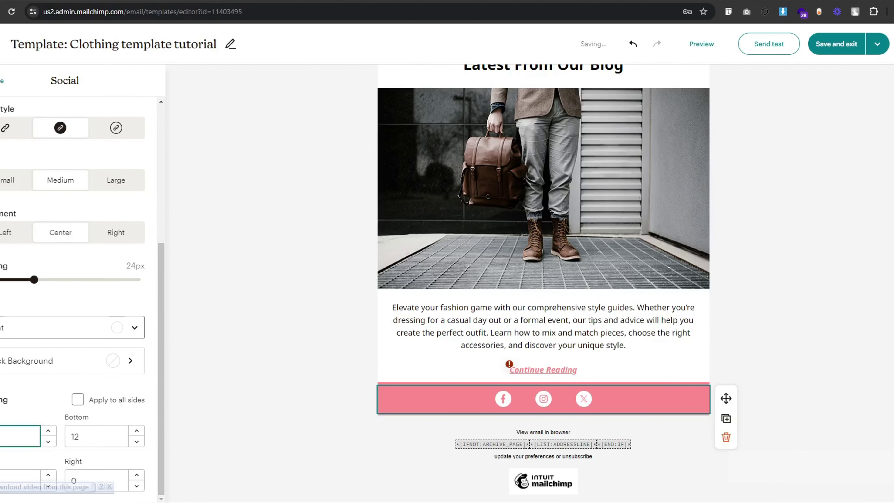
{"action": "left_click_drag", "start_coordinate": [80, 439], "coordinate": [37, 429]}
{"action": "type", "text": "5"}
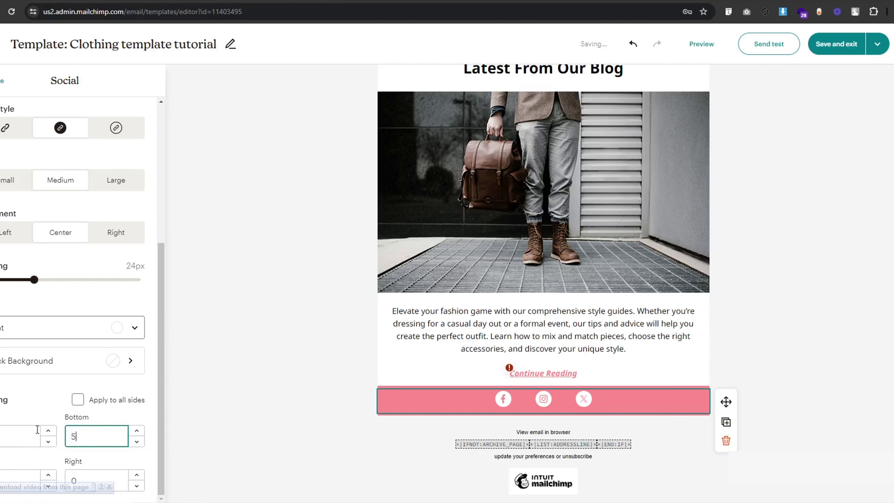
{"action": "left_click", "coordinate": [42, 409]}
{"action": "left_click", "coordinate": [290, 408]}
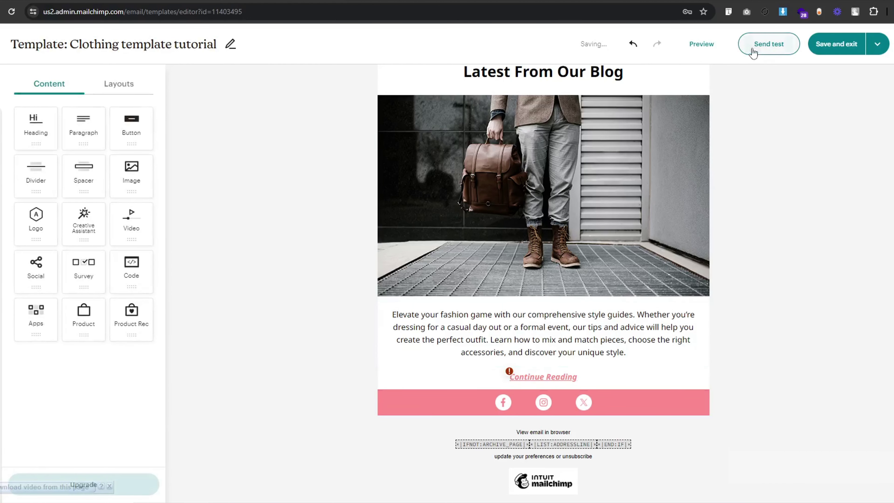
- Preview the template on desktop and test the Instagram icon's link in the footer
{"action": "left_click", "coordinate": [700, 44]}
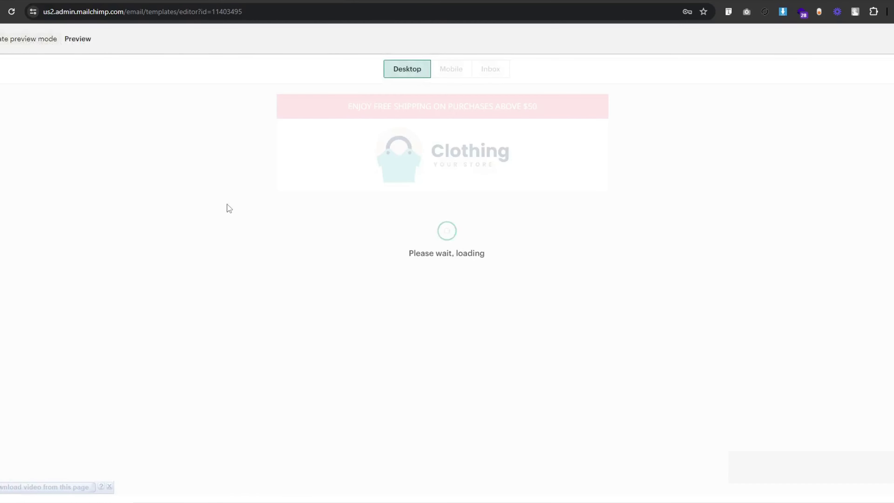
{"action": "scroll", "coordinate": [248, 367], "scroll_direction": "down", "scroll_amount": 20}
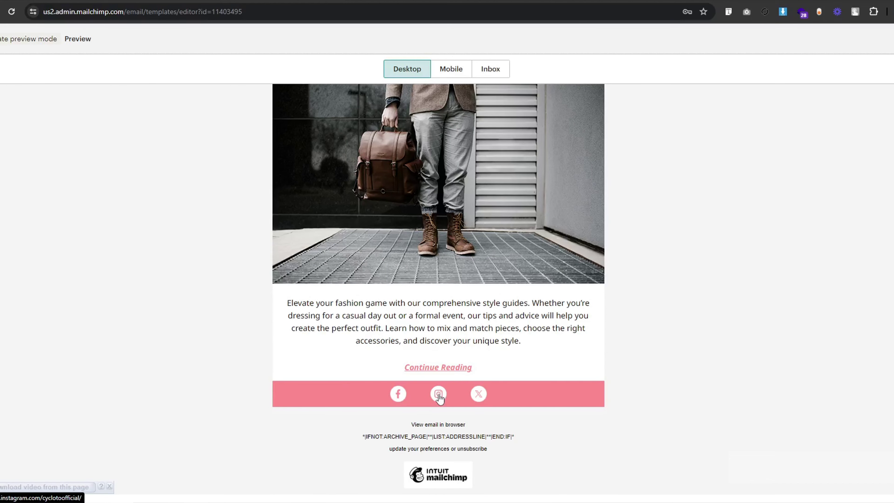
{"action": "left_click", "coordinate": [439, 395]}
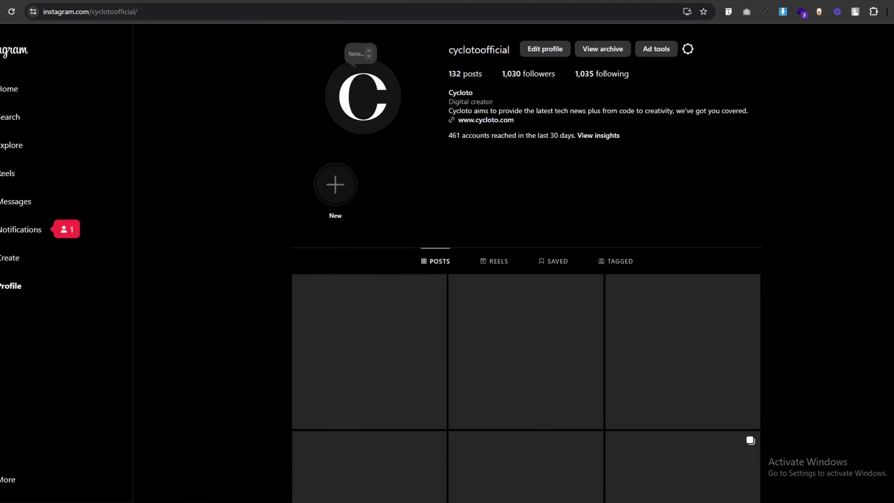
{"action": "key", "text": "ctrl+w"}
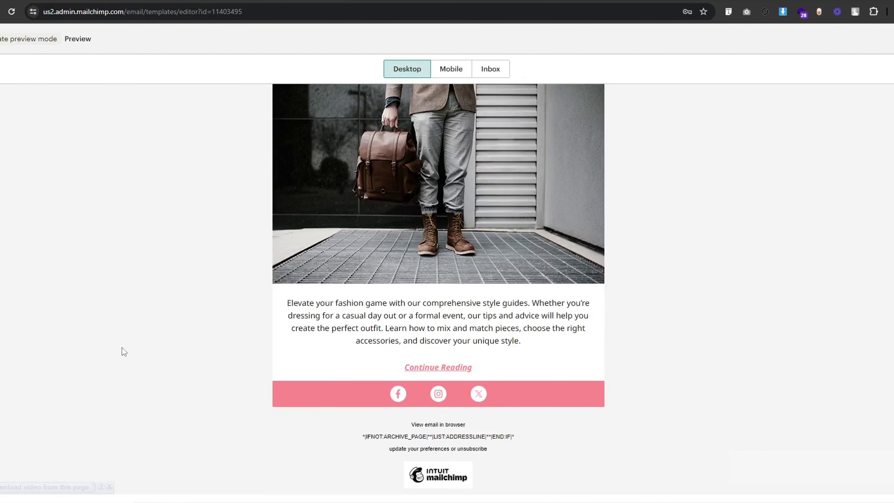
- Review the desktop preview from the blog section up through Accessories, New Arrivals and the 25% Off hero
{"action": "scroll", "coordinate": [138, 327], "scroll_direction": "up", "scroll_amount": 5}
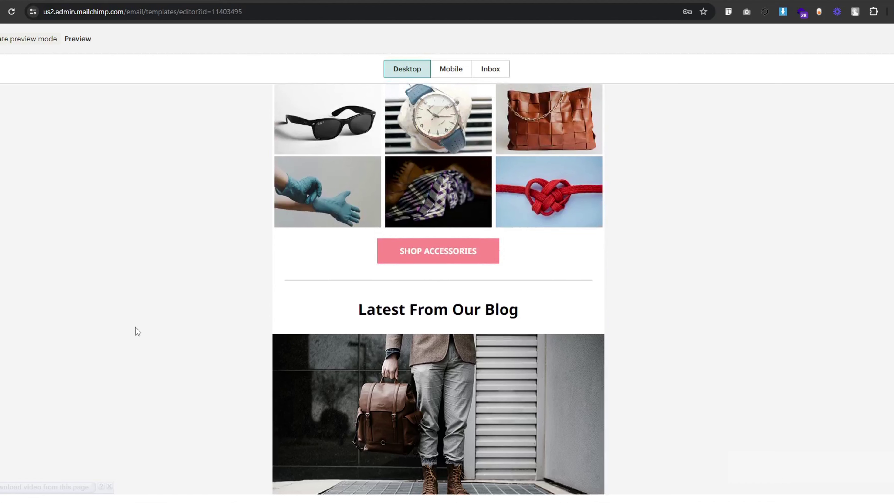
{"action": "scroll", "coordinate": [135, 328], "scroll_direction": "up", "scroll_amount": 3}
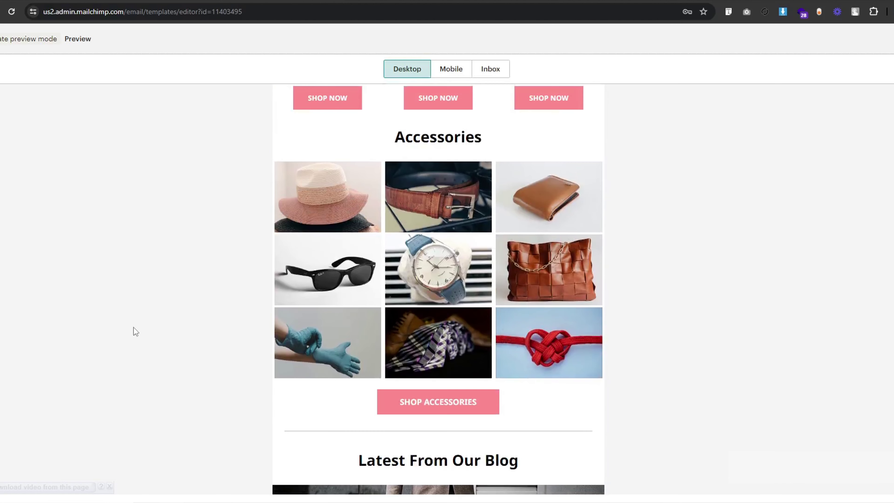
{"action": "scroll", "coordinate": [134, 328], "scroll_direction": "up", "scroll_amount": 5}
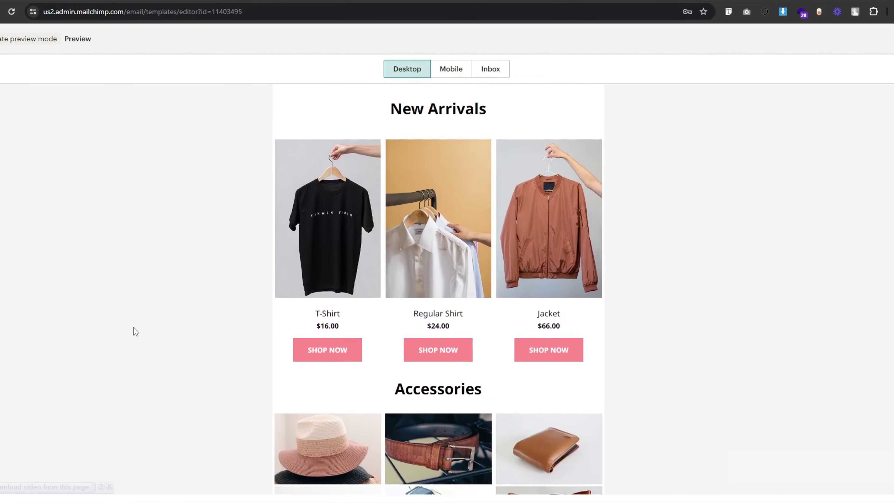
{"action": "scroll", "coordinate": [136, 331], "scroll_direction": "up", "scroll_amount": 3}
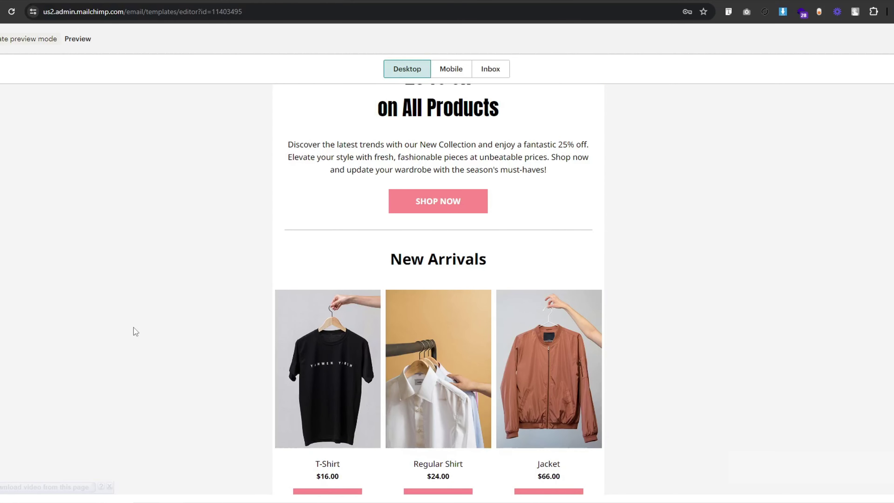
{"action": "scroll", "coordinate": [136, 332], "scroll_direction": "up", "scroll_amount": 2}
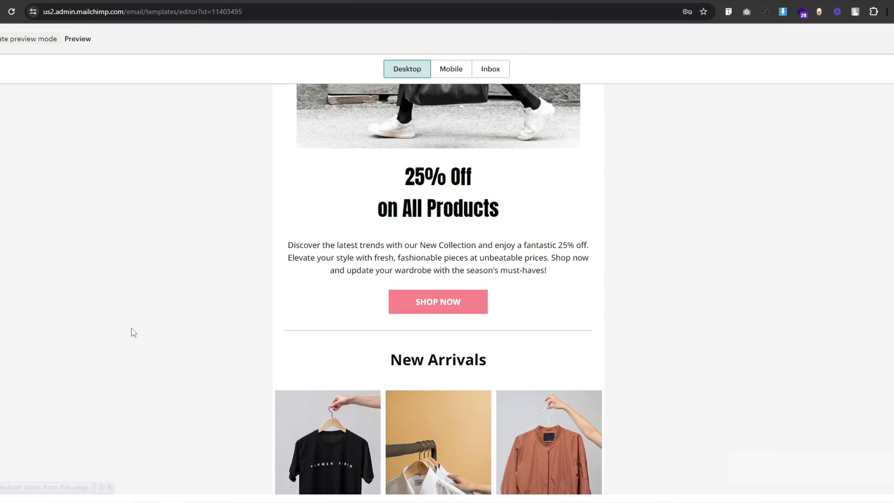
{"action": "scroll", "coordinate": [131, 327], "scroll_direction": "up", "scroll_amount": 2}
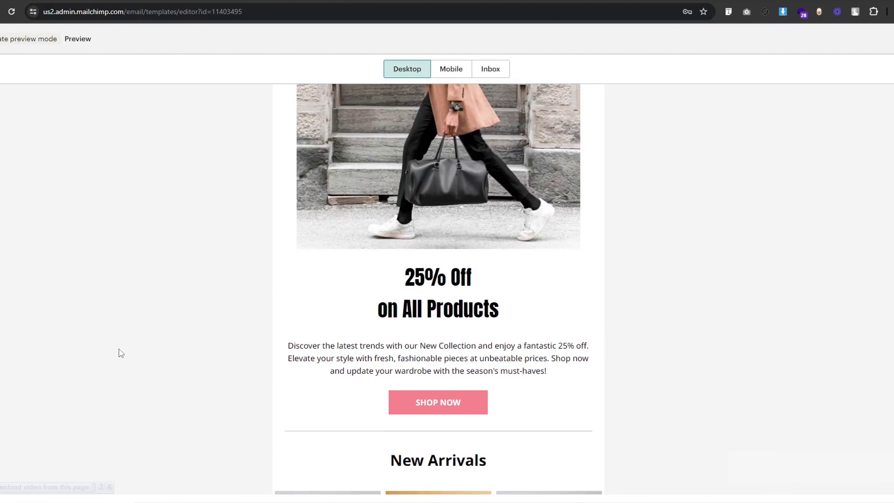
{"action": "scroll", "coordinate": [114, 348], "scroll_direction": "up", "scroll_amount": 1}
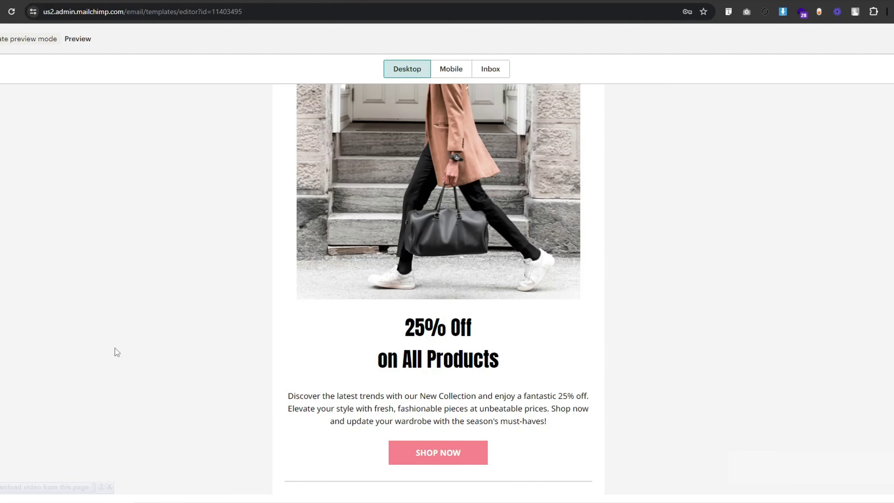
{"action": "scroll", "coordinate": [115, 348], "scroll_direction": "down", "scroll_amount": 4}
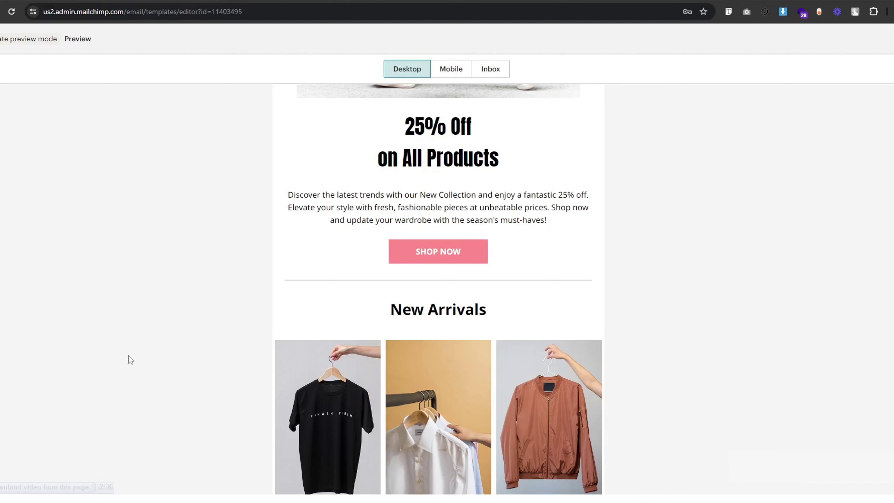
- Switch to the Lemon Squeezy checkout page for the Ecommerce Mailchimp Email Newsletter Template
{"action": "mouse_move", "coordinate": [205, 499]}
{"action": "left_click", "coordinate": [248, 466]}
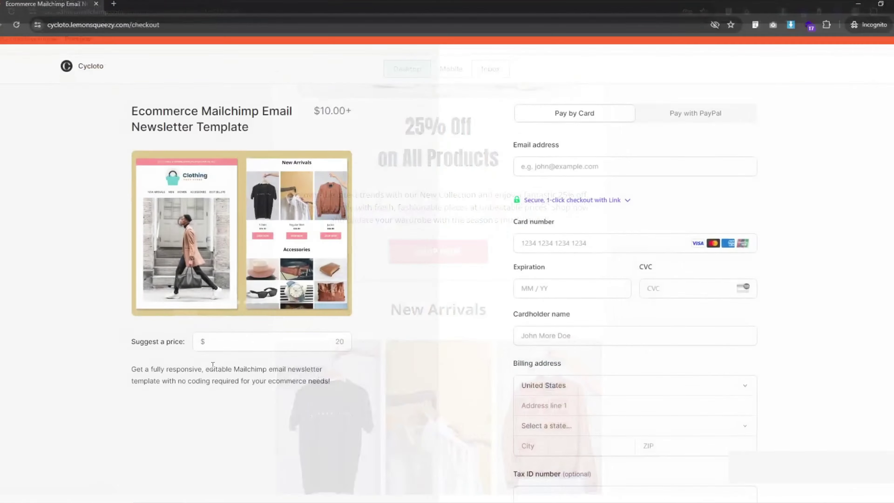